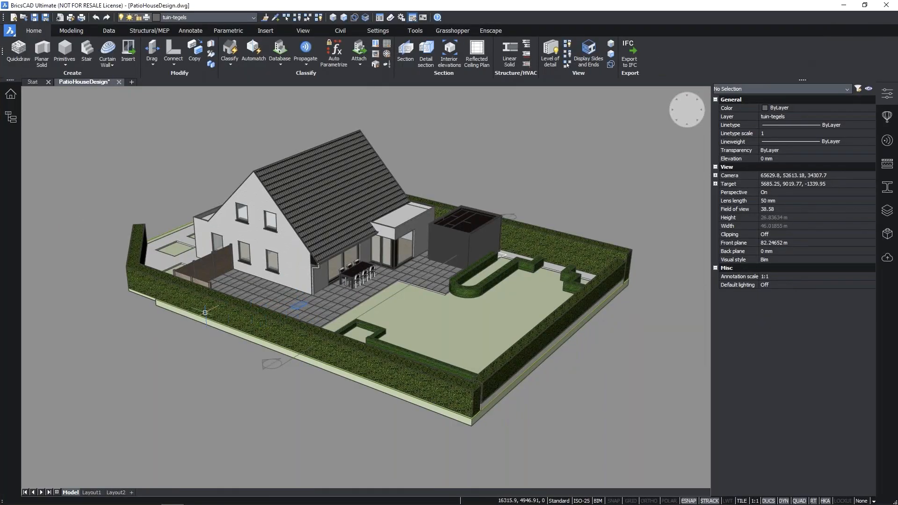
Step: Examine the tiled patio between the house extension and the slatted garden shed in the 3D model
middle_drag(382, 438, 367, 462)
mouse_move(395, 346)
shift+middle_down()
mouse_move(220, 239)
mouse_move(309, 423)
mouse_move(424, 363)
mouse_move(353, 318)
mouse_move(383, 337)
shift+middle_up()
scroll(383, 337, up, 3)
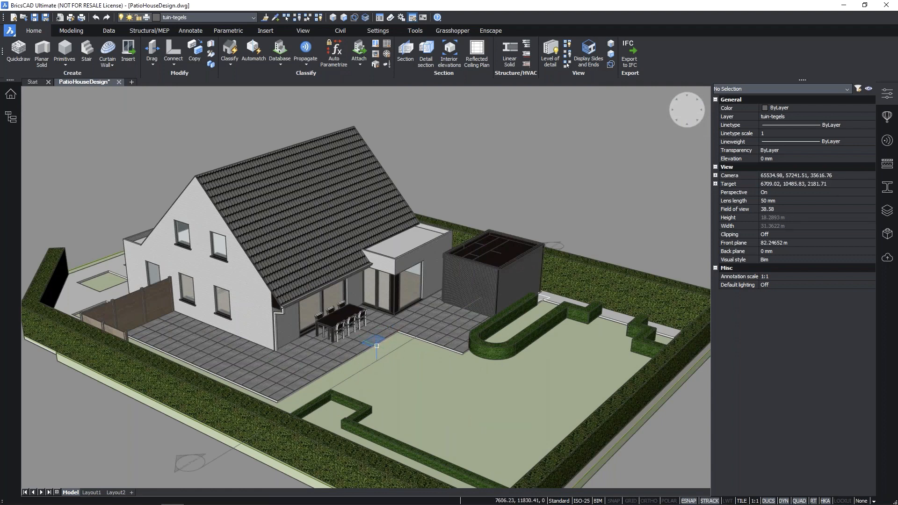
mouse_move(377, 346)
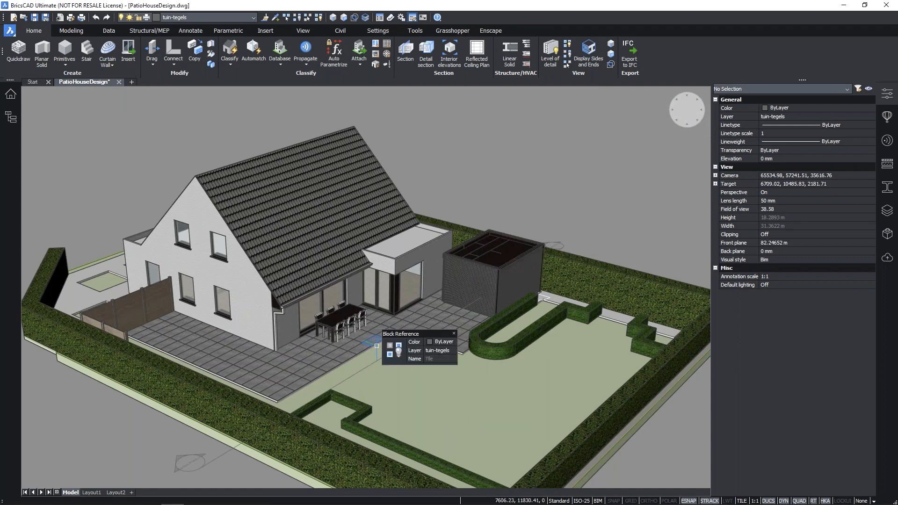
scroll(377, 345, up, 5)
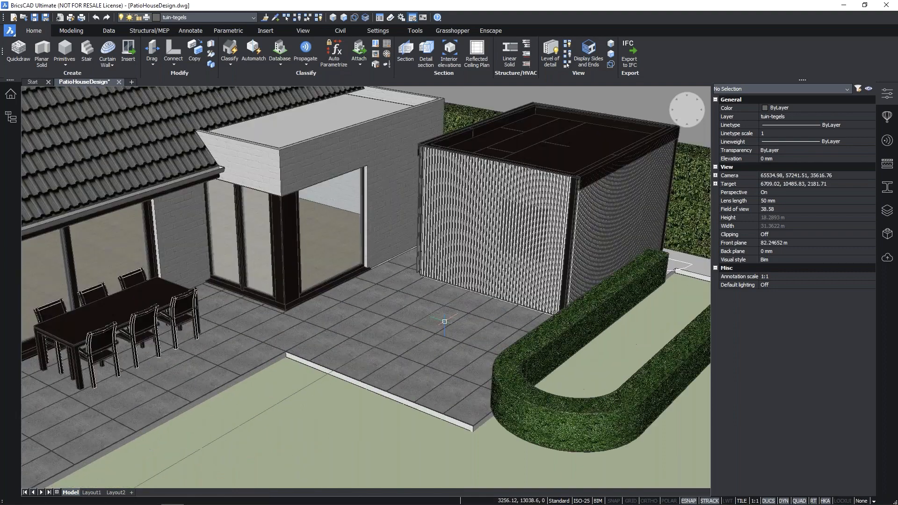
scroll(444, 322, up, 4)
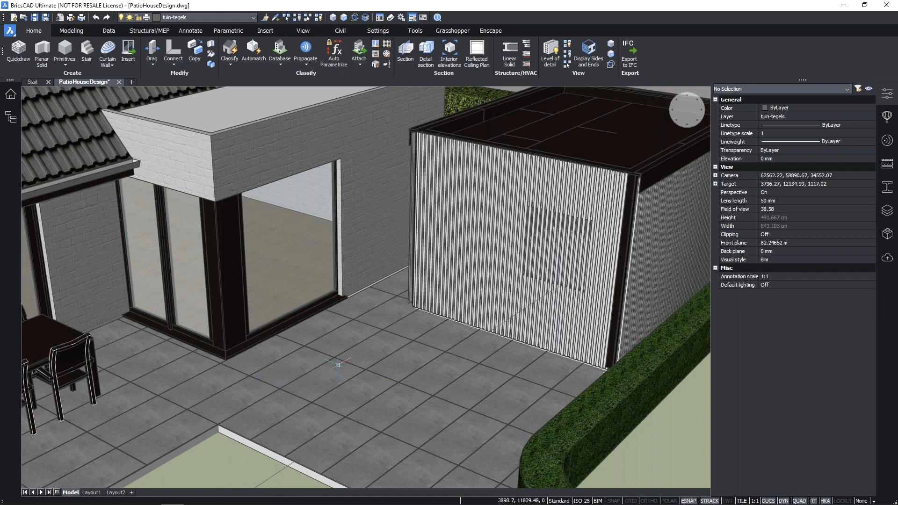
mouse_move(337, 365)
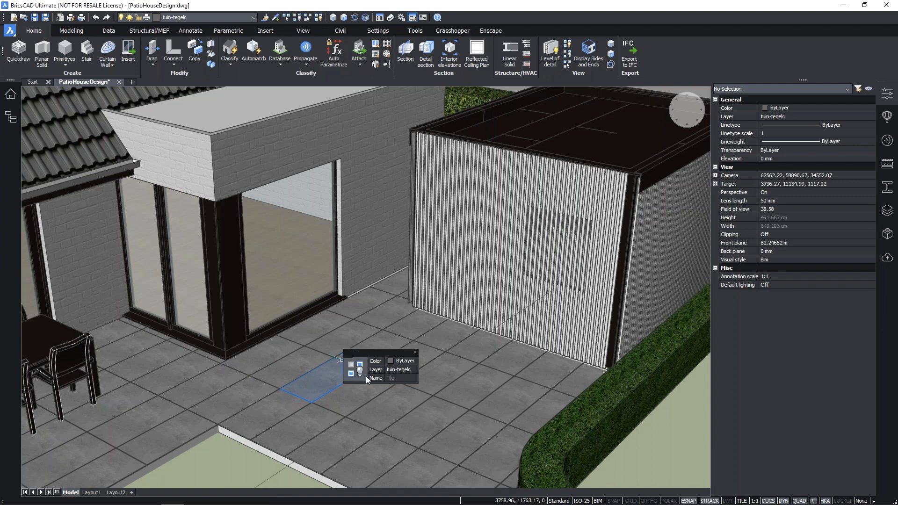
mouse_move(365, 376)
scroll(333, 411, down, 3)
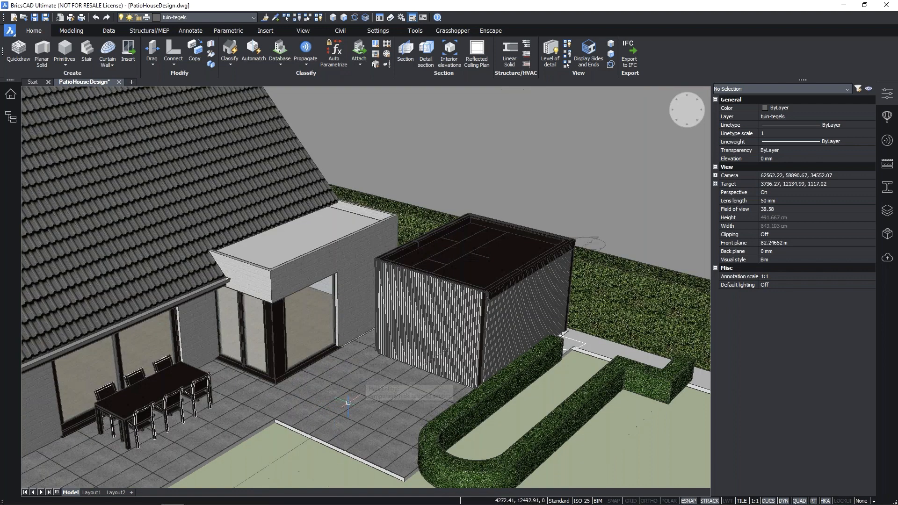
middle_drag(358, 401, 364, 379)
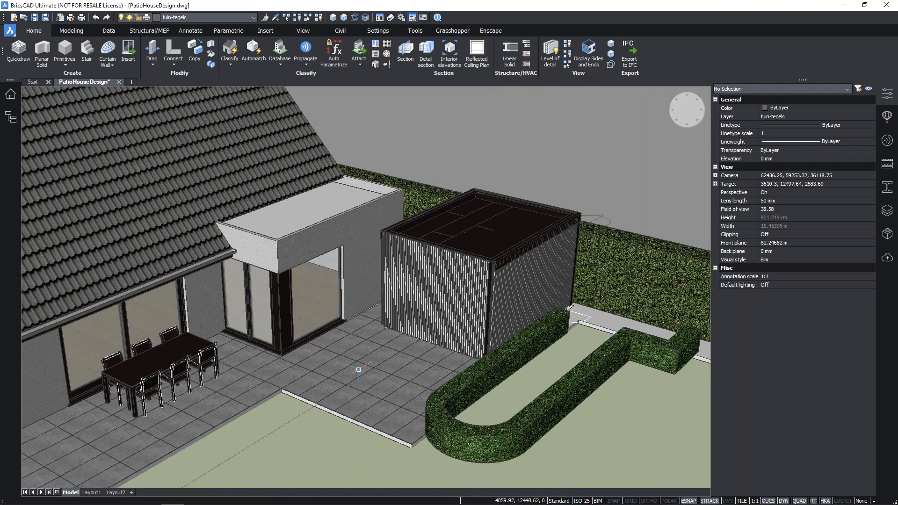
mouse_move(358, 370)
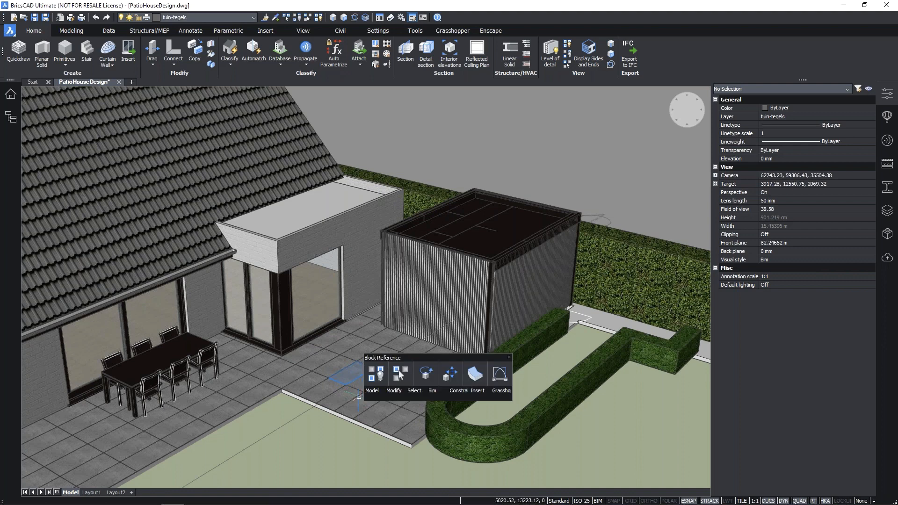
mouse_move(340, 442)
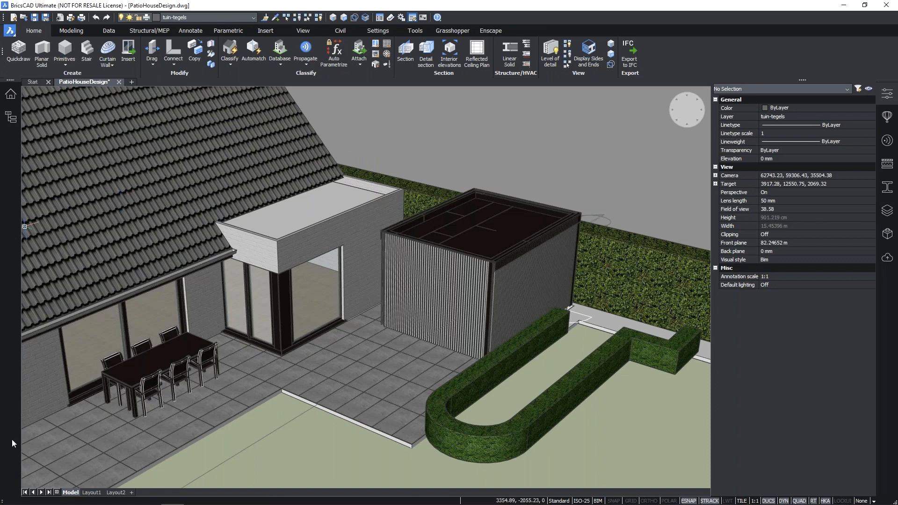
shift+middle_drag(386, 384, 412, 369)
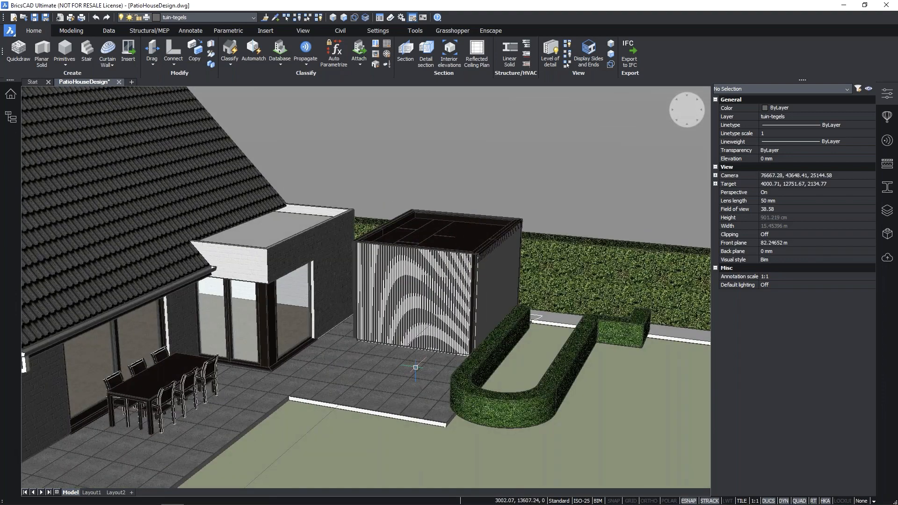
mouse_move(415, 367)
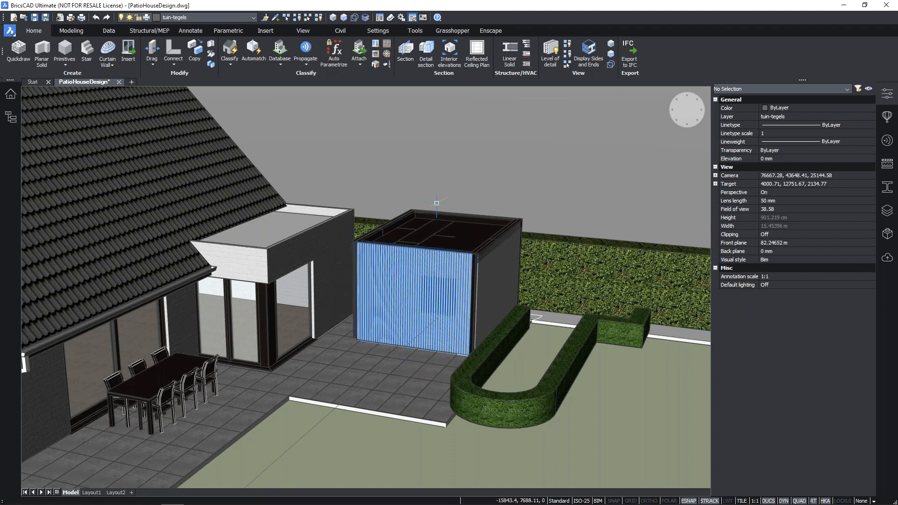
mouse_move(433, 192)
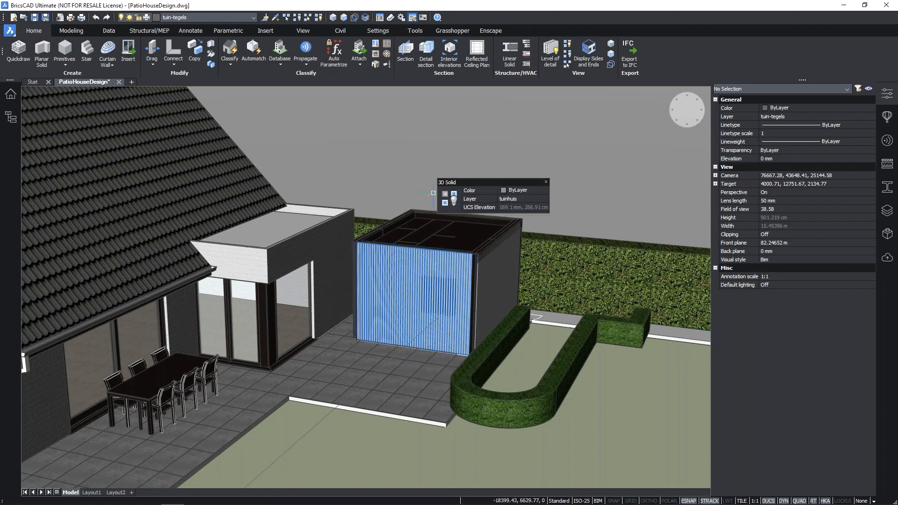
Step: Launch Grasshopper with the PatioCover definition and show its window maximized
click(452, 31)
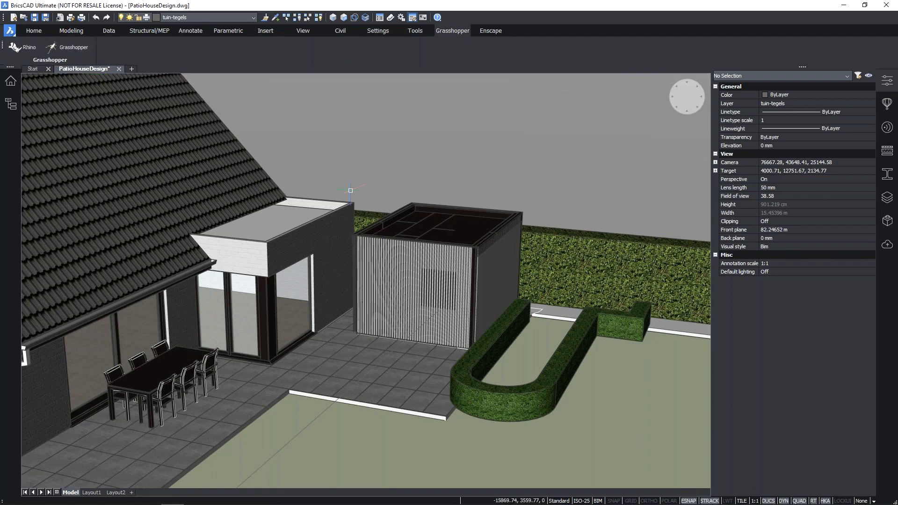
click(71, 50)
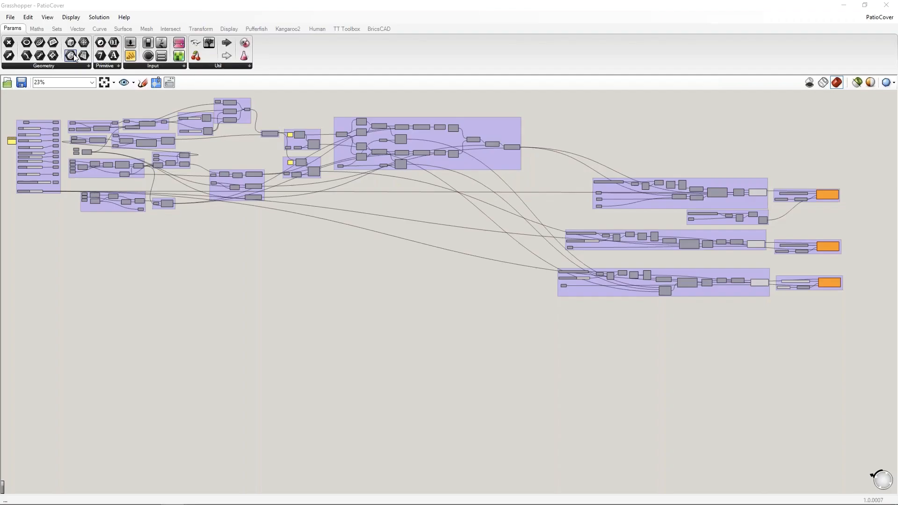
double_click(440, 7)
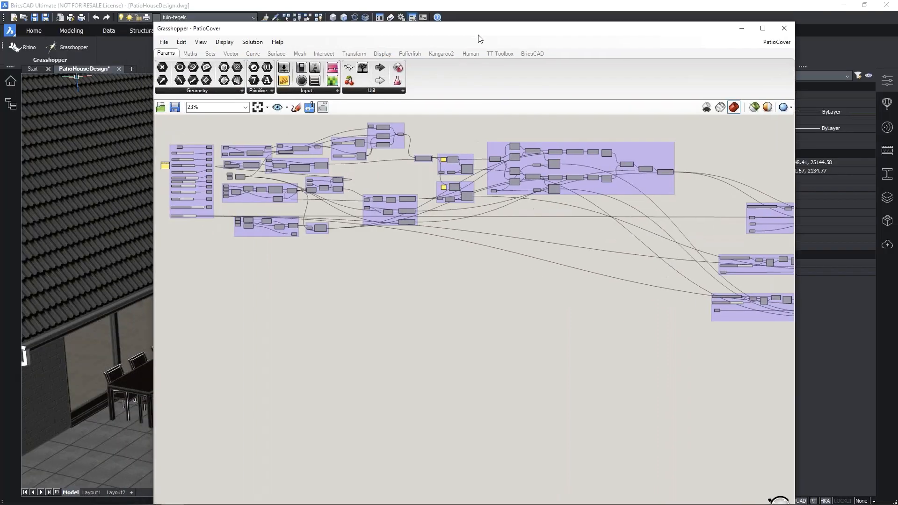
drag(593, 97, 516, 1)
middle_click(316, 273)
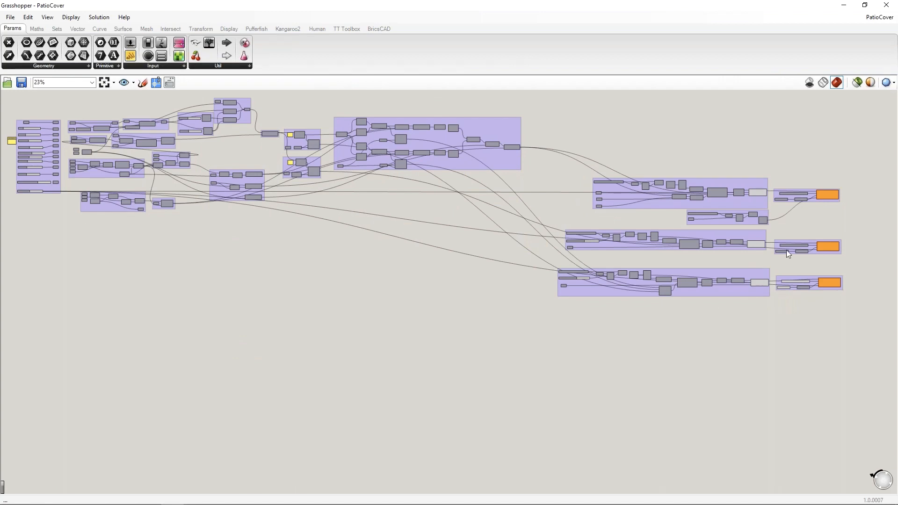
Step: Examine the PatioCover definition from its input sliders through to the Bake Building Element components for members, columns and beams
scroll(4, 153, up, 4)
scroll(21, 147, up, 2)
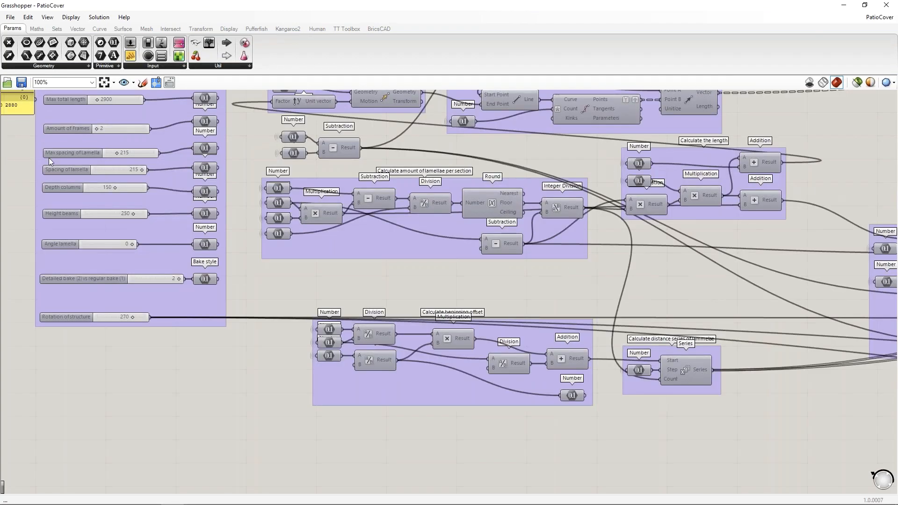
scroll(68, 246, down, 4)
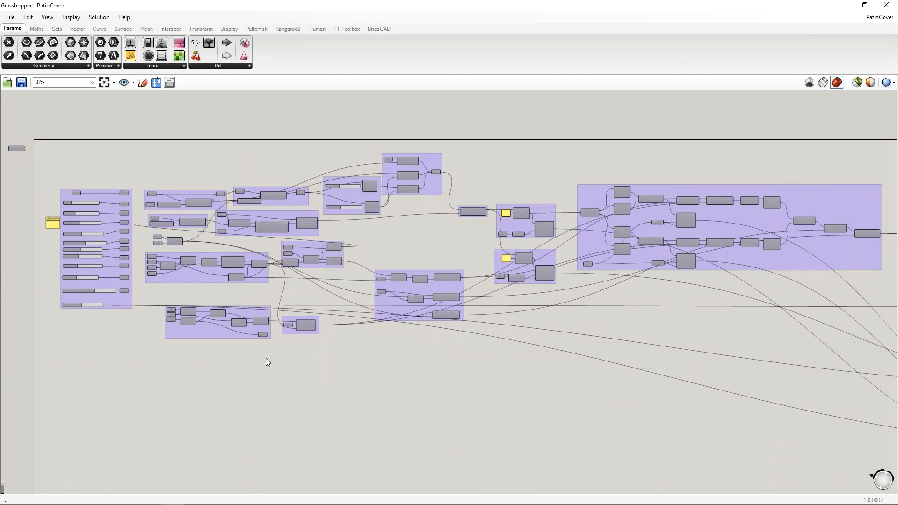
scroll(424, 375, down, 3)
right_drag(505, 385, 256, 347)
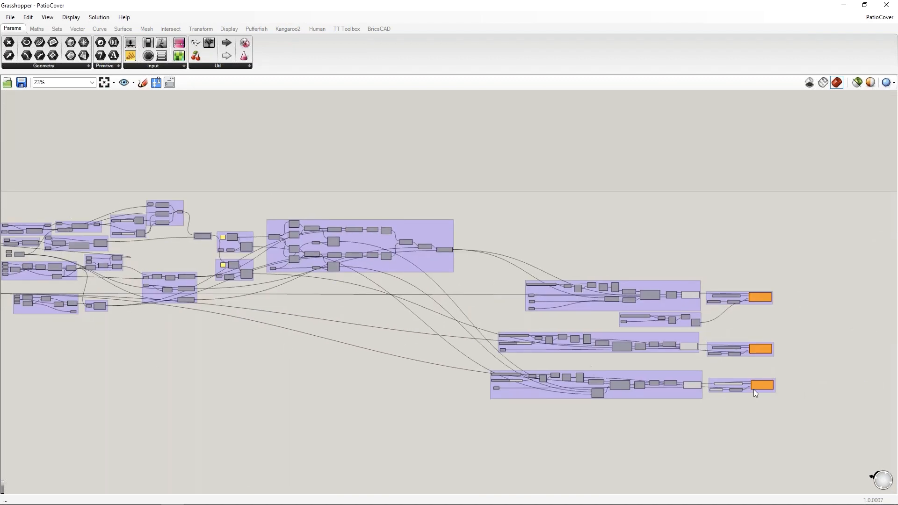
right_drag(753, 389, 610, 353)
scroll(608, 352, up, 5)
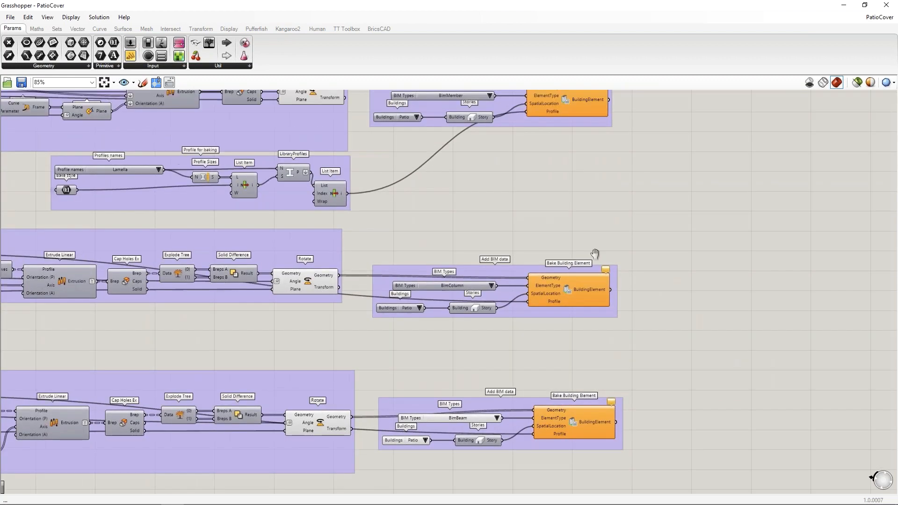
right_drag(595, 253, 581, 295)
scroll(524, 394, down, 5)
right_drag(285, 356, 484, 334)
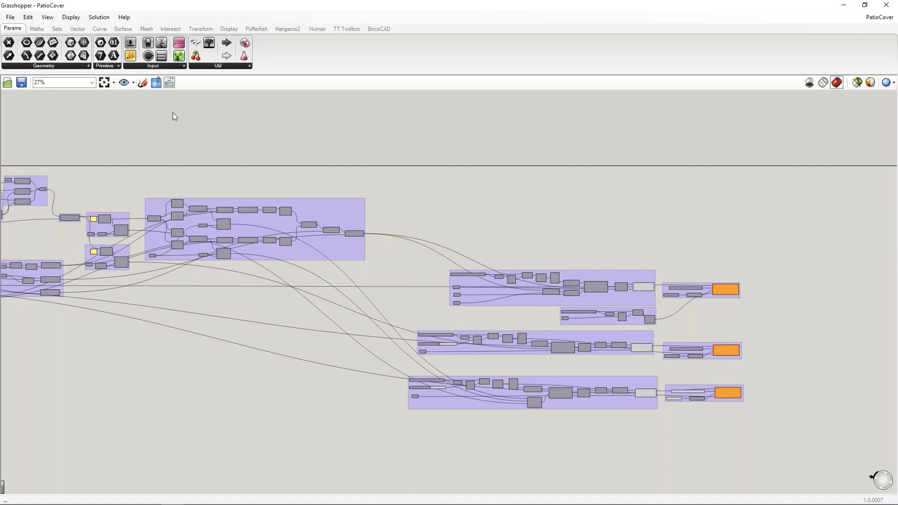
right_drag(211, 216, 365, 220)
right_drag(150, 218, 432, 225)
scroll(196, 246, up, 1)
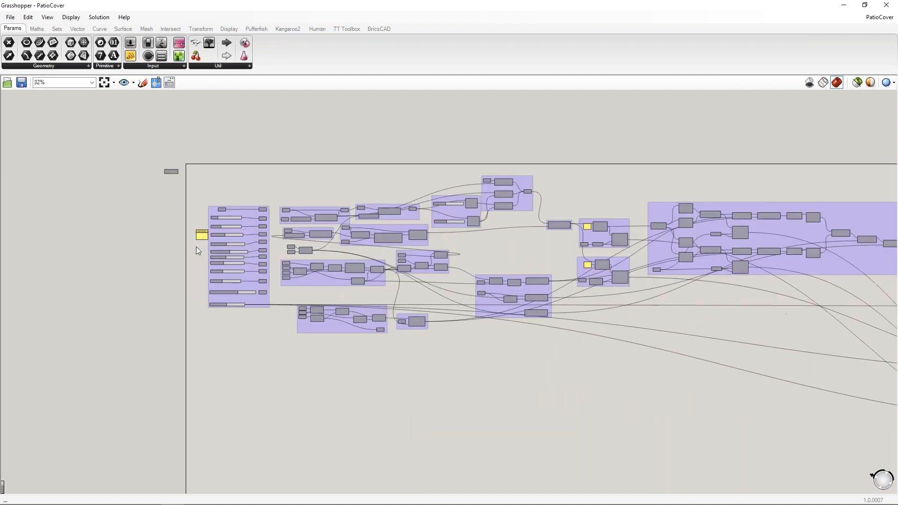
scroll(195, 246, up, 4)
Step: Place the Grasshopper window beside the BricsCAD model so the patio cover preview and the input sliders are visible together
double_click(372, 7)
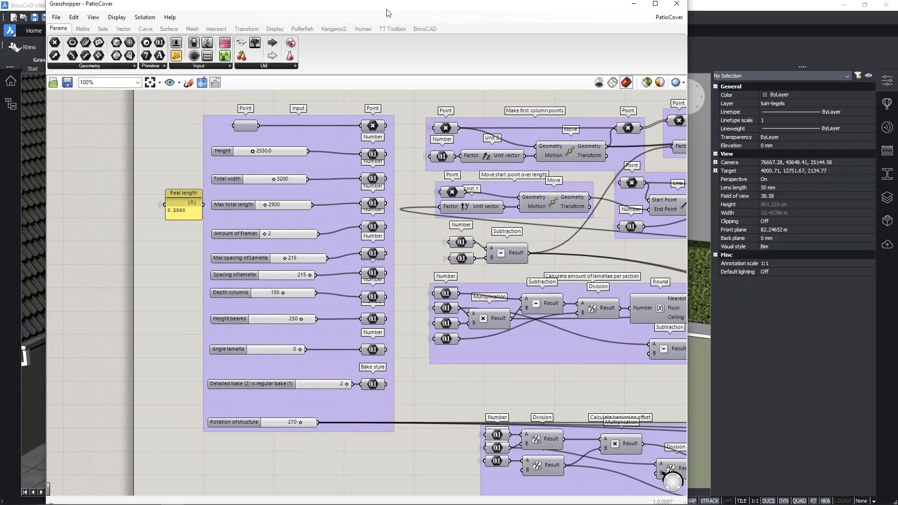
drag(386, 13, 896, 14)
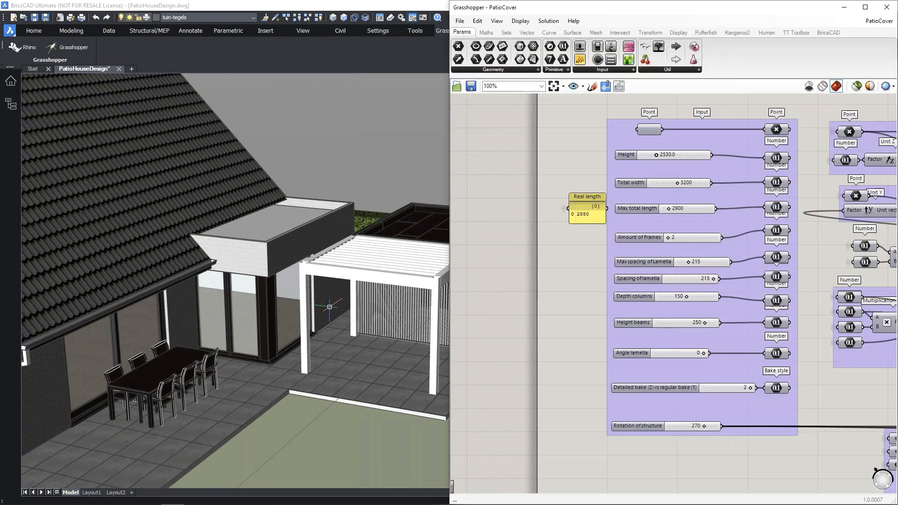
middle_drag(330, 307, 214, 366)
right_drag(578, 313, 481, 326)
right_drag(704, 288, 684, 293)
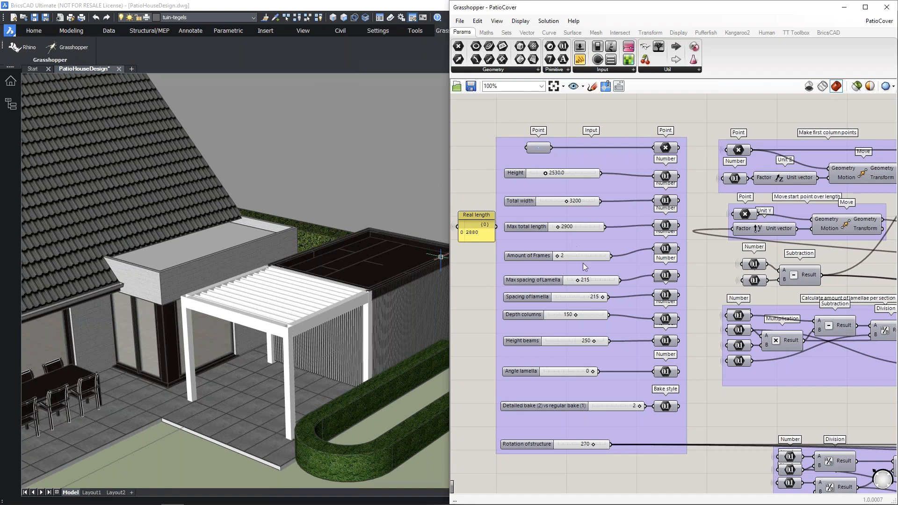
Step: Set the patio cover's Max total length to 3800
double_click(583, 229)
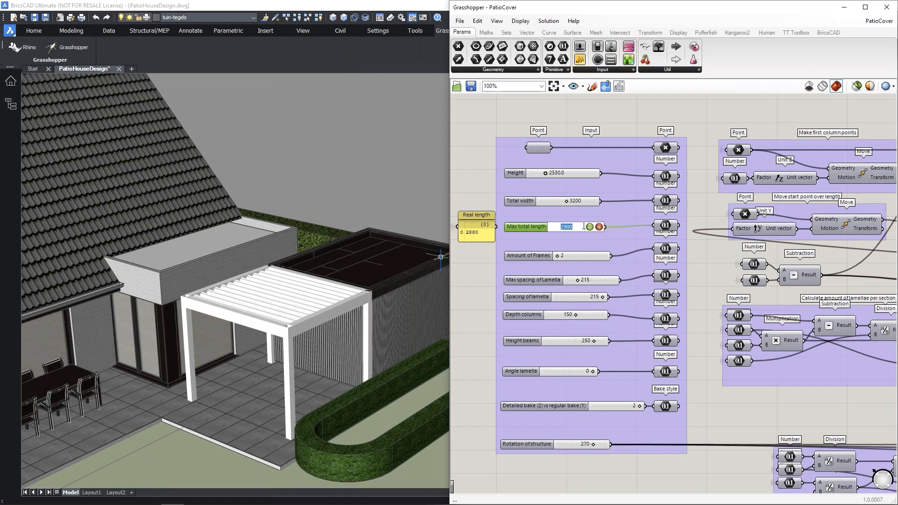
text(2)
text(800)
key(Return)
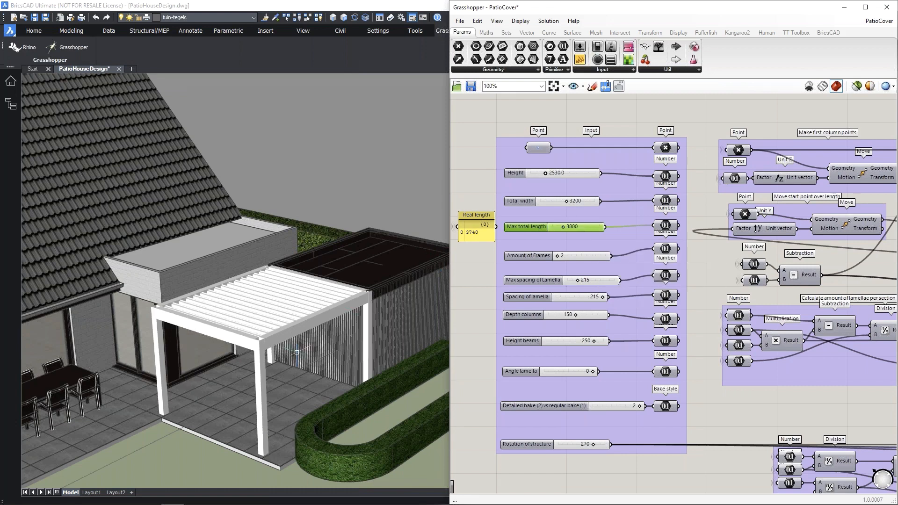
Step: Examine the lengthened patio cover preview, the BricsCAD component set and the input sliders of the definition
shift+middle_drag(299, 356, 306, 335)
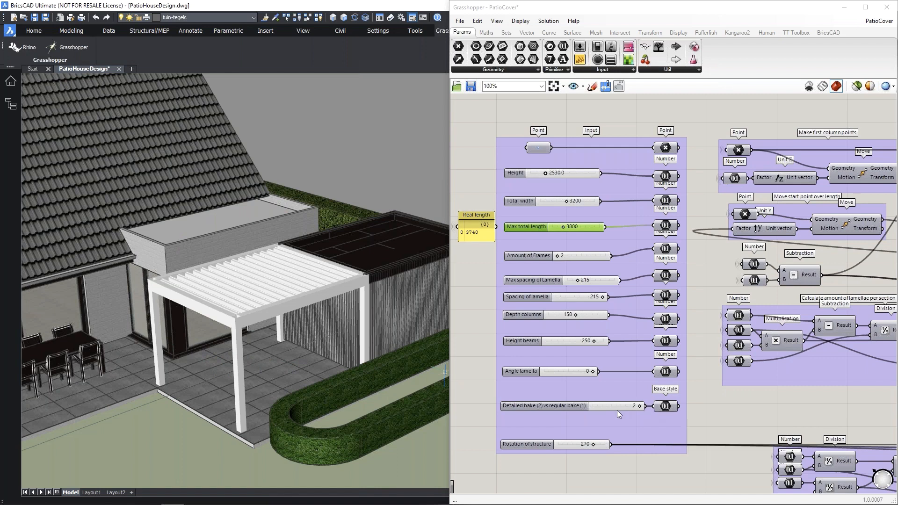
scroll(530, 383, up, 1)
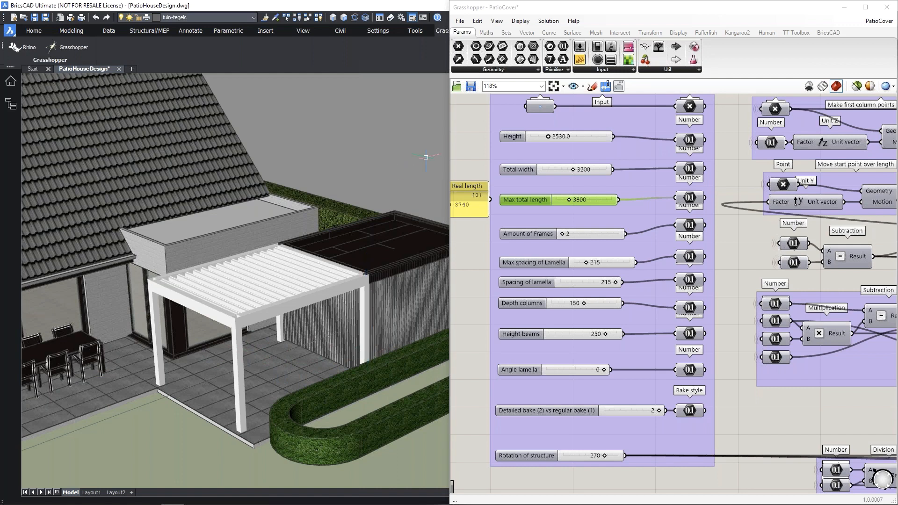
click(822, 35)
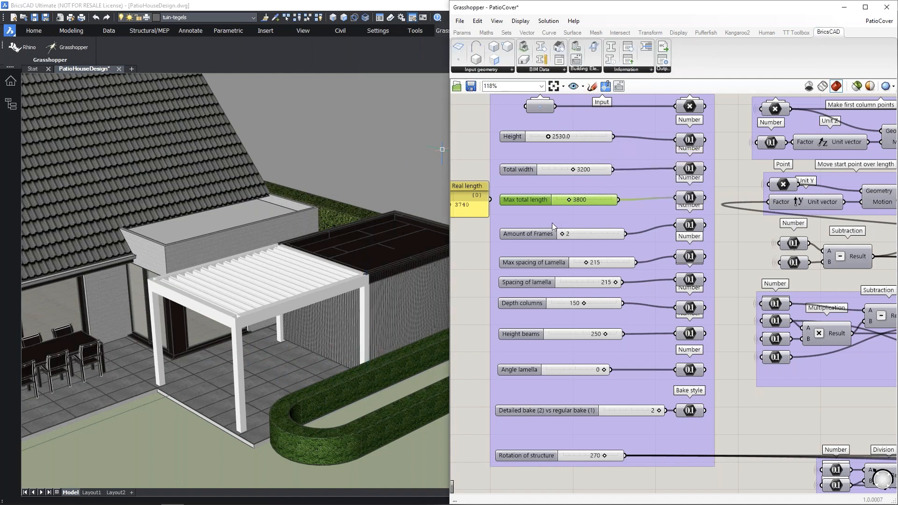
scroll(552, 223, down, 2)
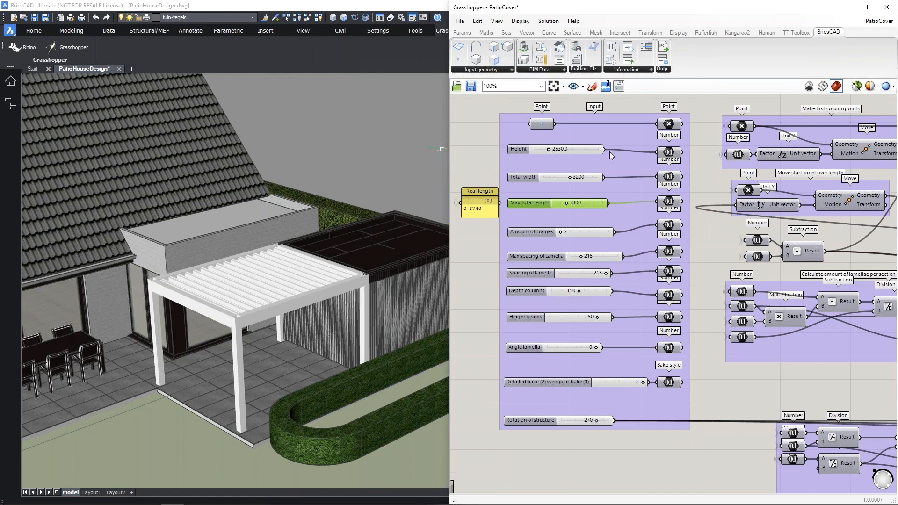
click(479, 150)
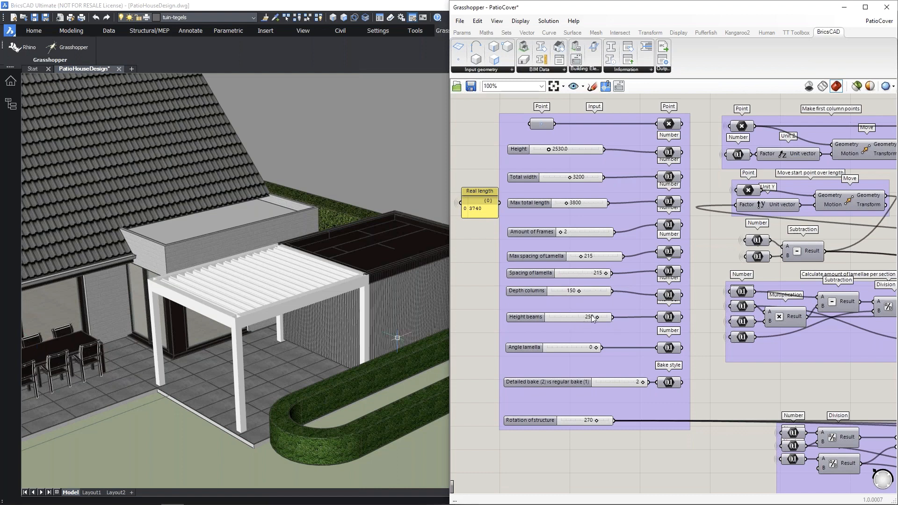
scroll(579, 316, down, 1)
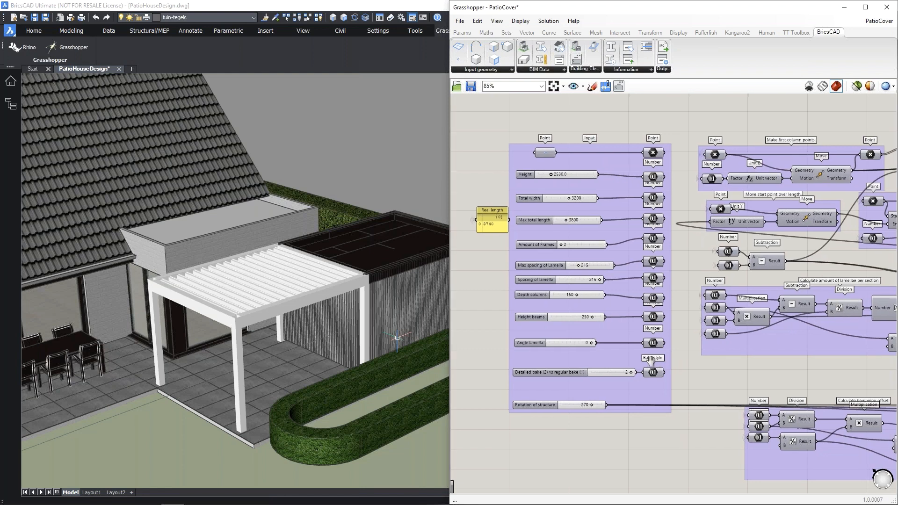
right_drag(664, 366, 594, 349)
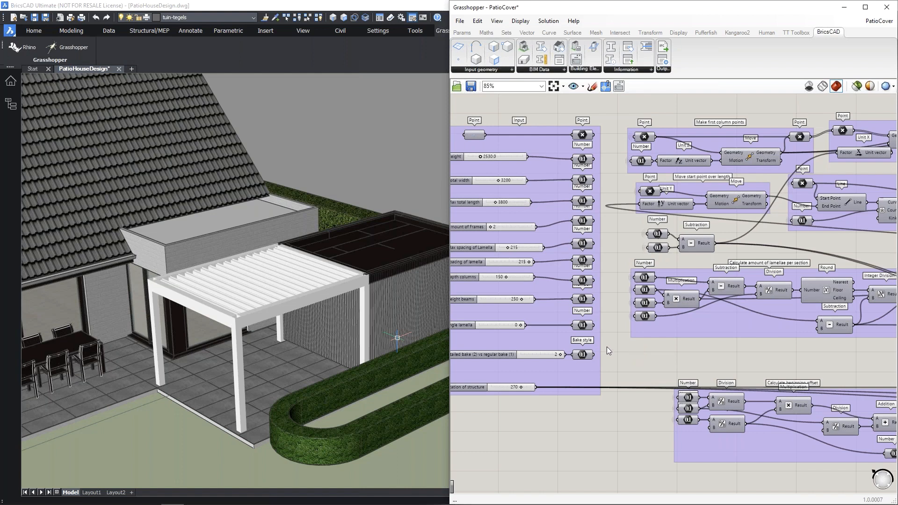
right_drag(586, 355, 634, 362)
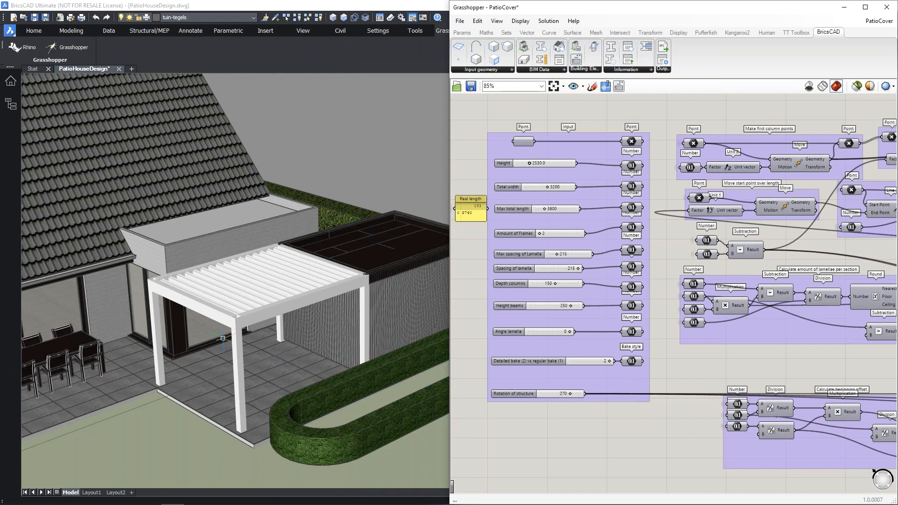
Step: Examine the hollow profile at the front corner column of the patio cover preview up close
scroll(242, 326, up, 2)
scroll(242, 326, up, 6)
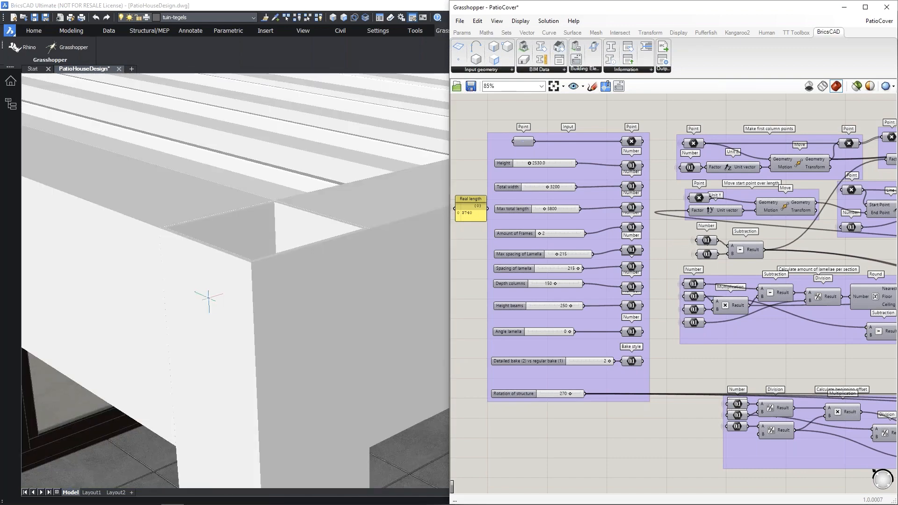
scroll(218, 297, up, 1)
scroll(222, 314, down, 4)
shift+middle_drag(230, 343, 262, 285)
scroll(269, 381, up, 5)
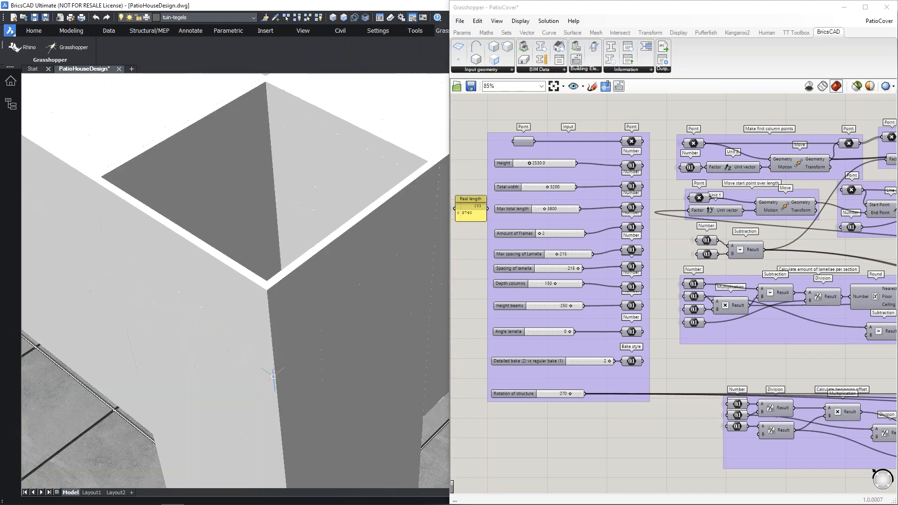
Step: Examine the profile name components of the lamellas, including the separate group that supplies their profile for baking
scroll(588, 347, down, 5)
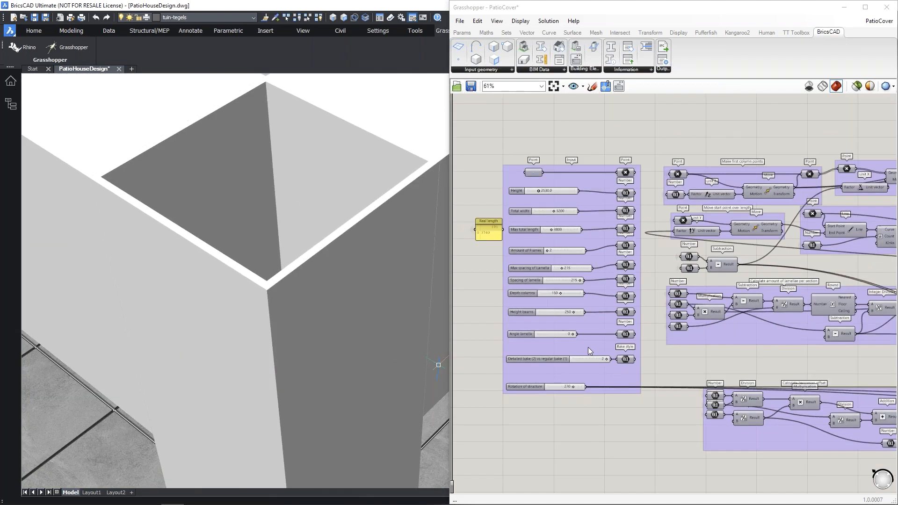
scroll(589, 341, down, 7)
right_drag(687, 385, 544, 359)
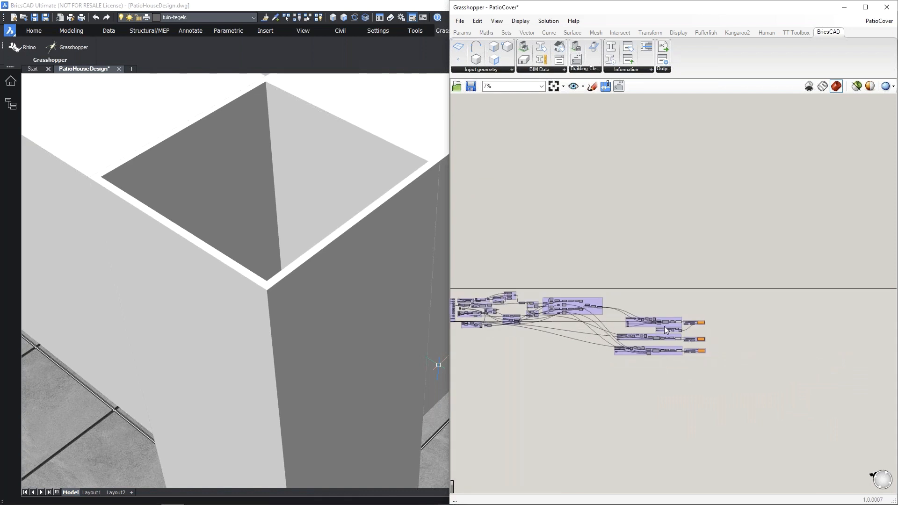
scroll(665, 326, up, 3)
scroll(664, 326, up, 8)
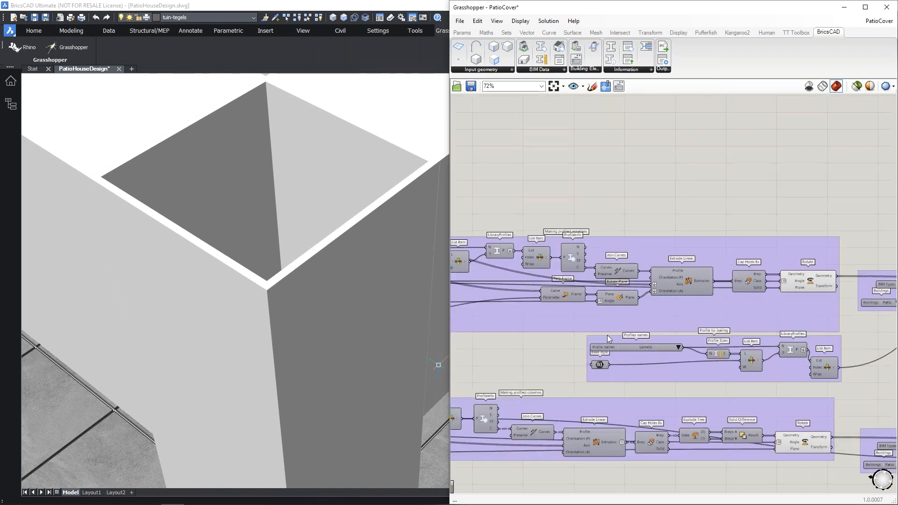
right_drag(641, 352, 587, 342)
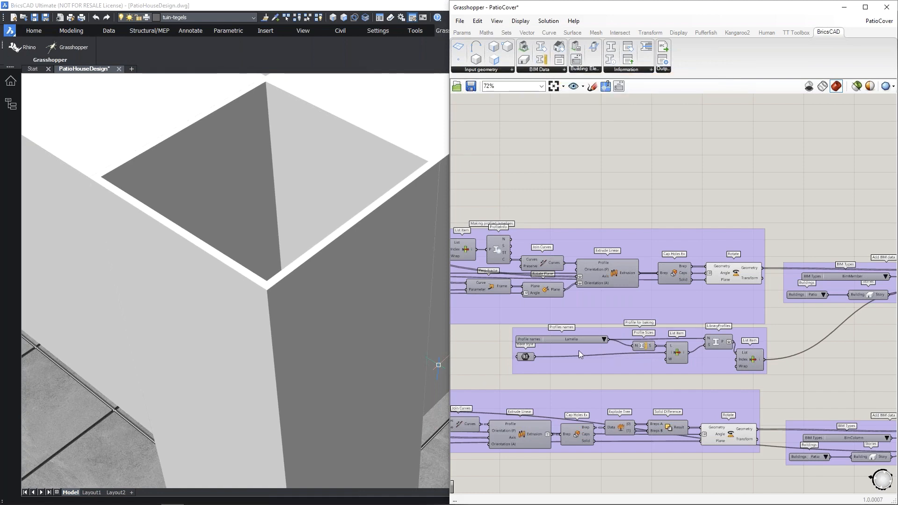
right_drag(579, 351, 843, 372)
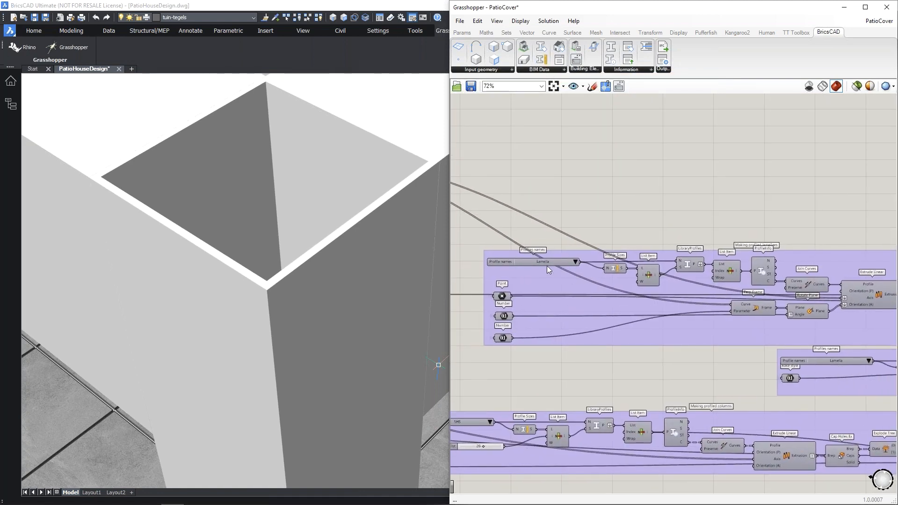
scroll(547, 265, up, 2)
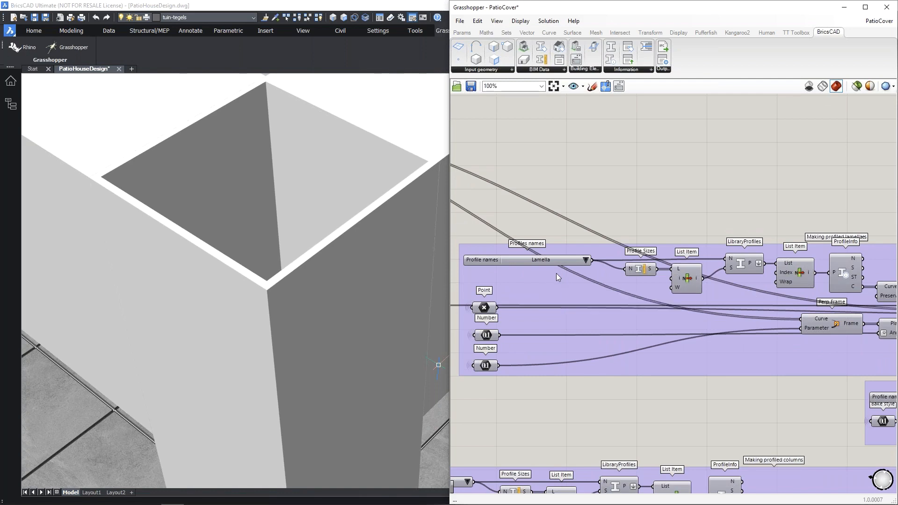
scroll(591, 270, down, 4)
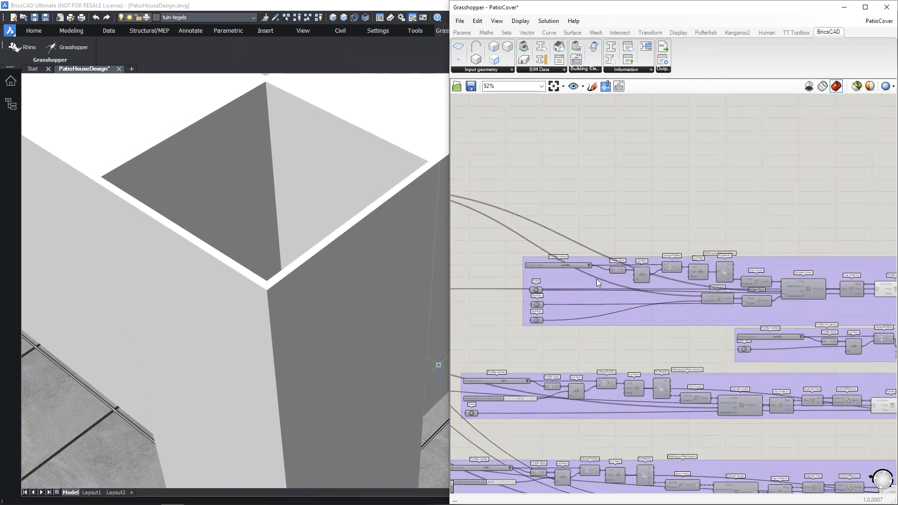
Step: Try the IPE profile for the patio cover's columns and switch them back to SHS
scroll(499, 282, up, 5)
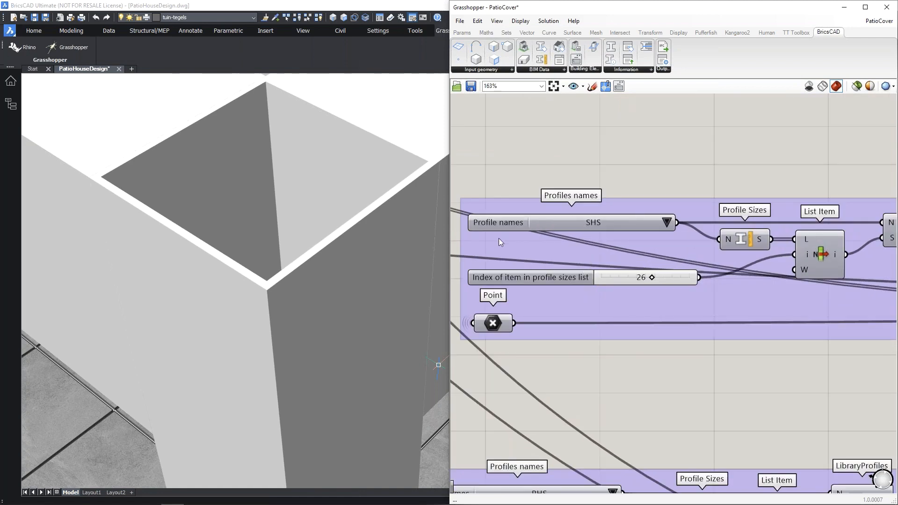
click(666, 225)
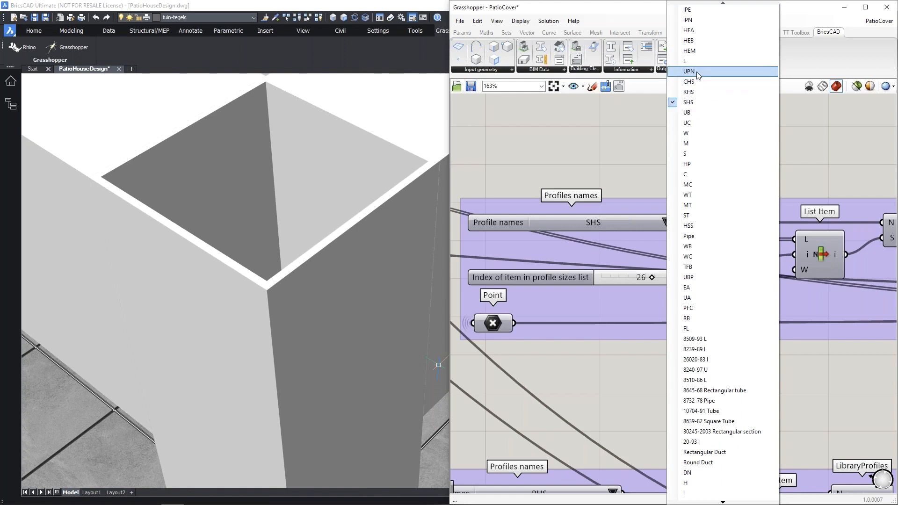
click(706, 11)
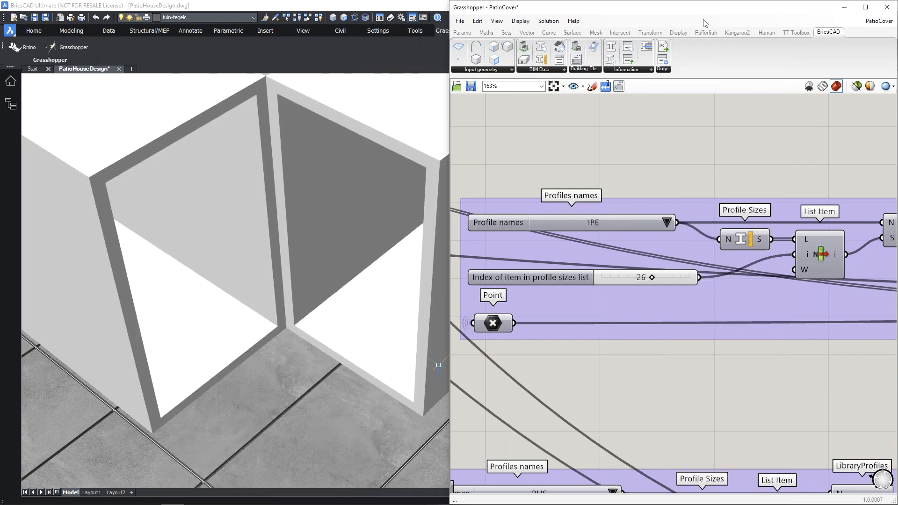
click(663, 218)
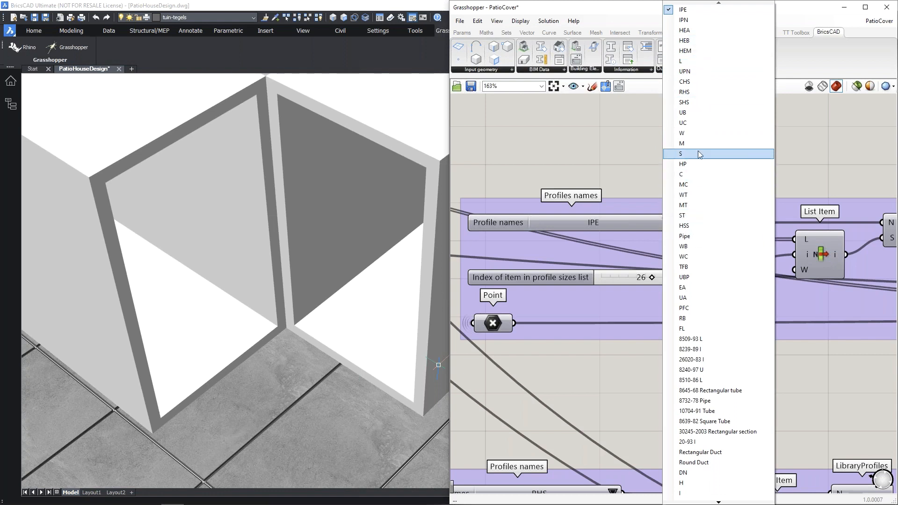
click(697, 103)
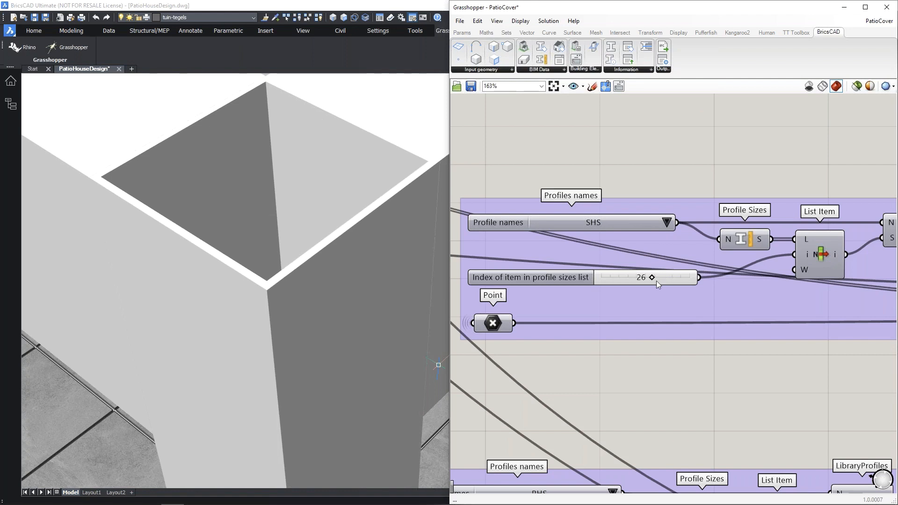
Step: Try size index 25 for the columns' SHS profile and return the index to 26
drag(653, 277, 625, 281)
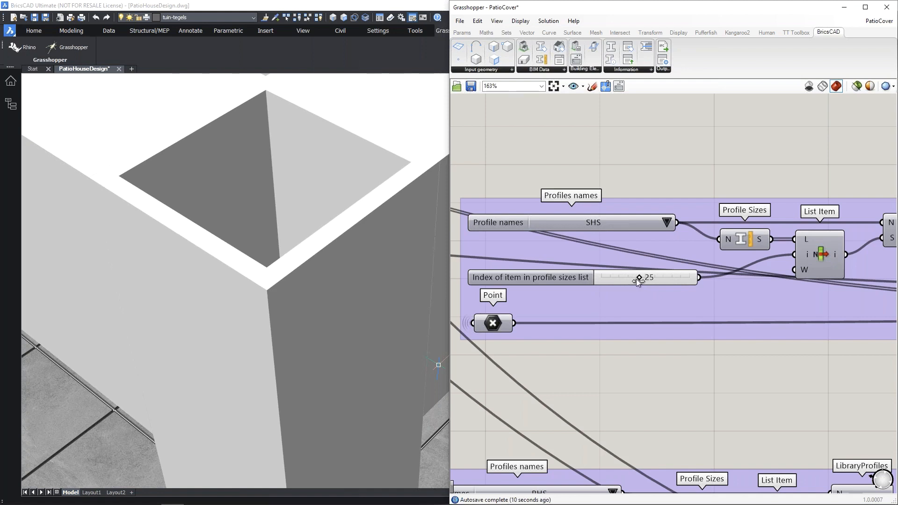
drag(638, 280, 652, 279)
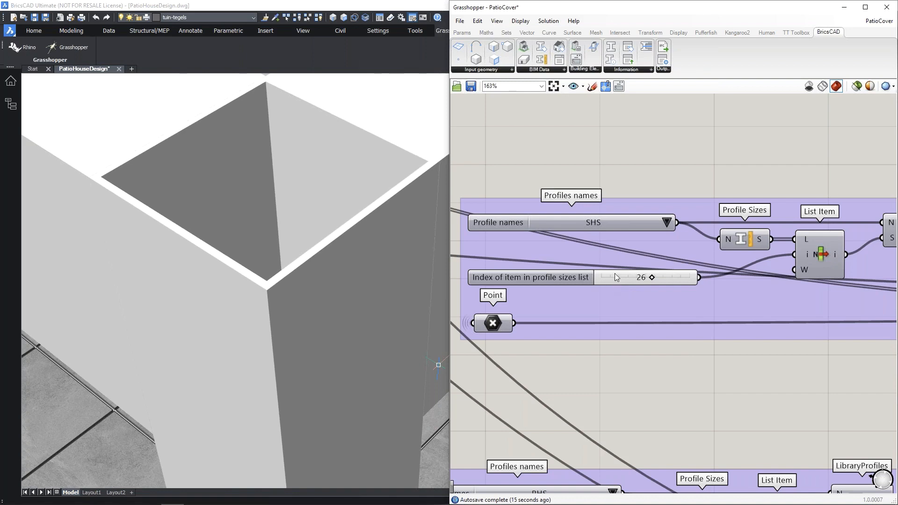
scroll(367, 301, down, 5)
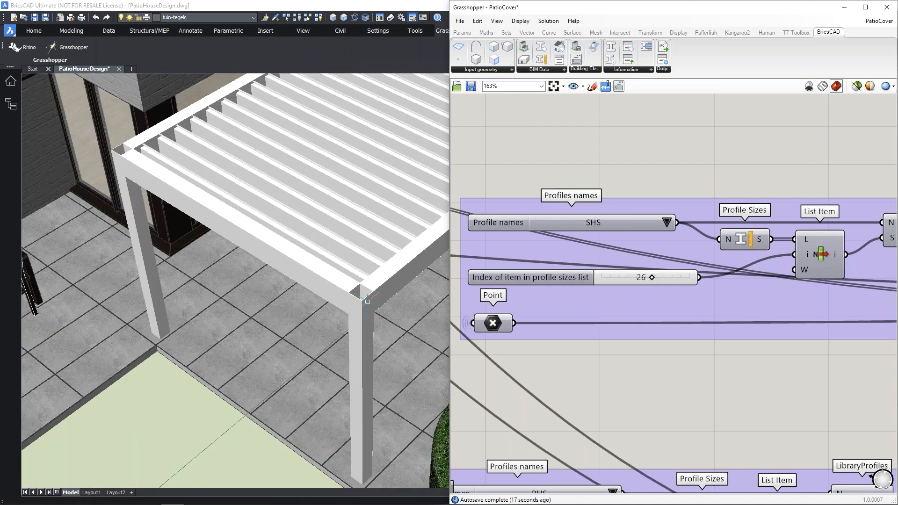
scroll(373, 316, down, 6)
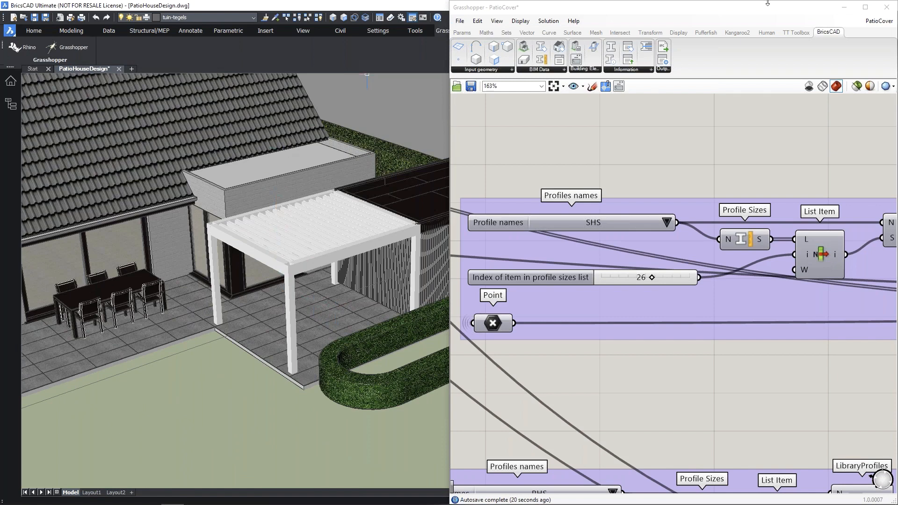
Step: Uncover the BricsCAD side panels and examine the domains and standards offered in the BIM Profiles library
drag(711, 3, 718, 288)
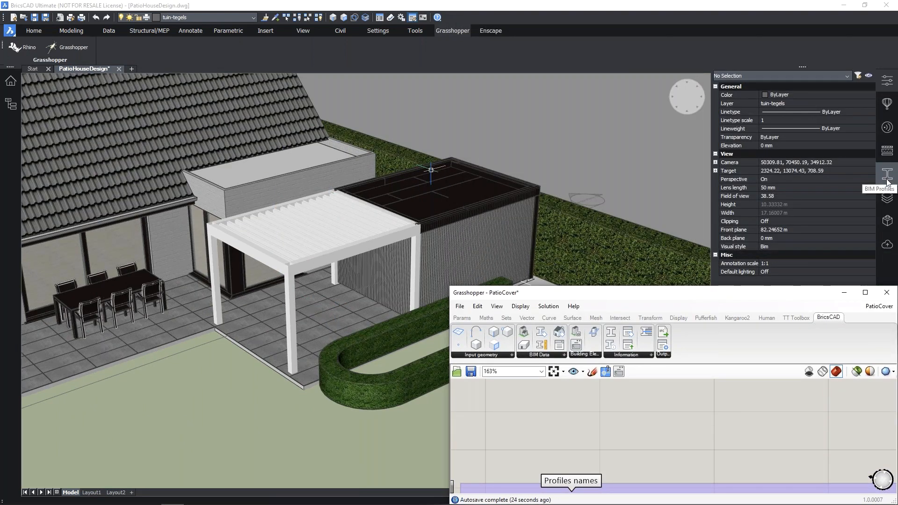
click(887, 176)
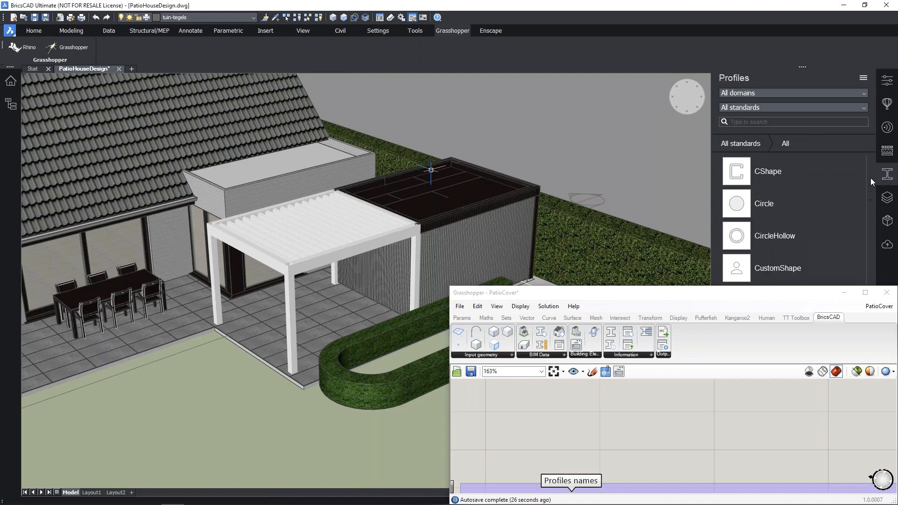
click(779, 94)
click(776, 98)
click(767, 108)
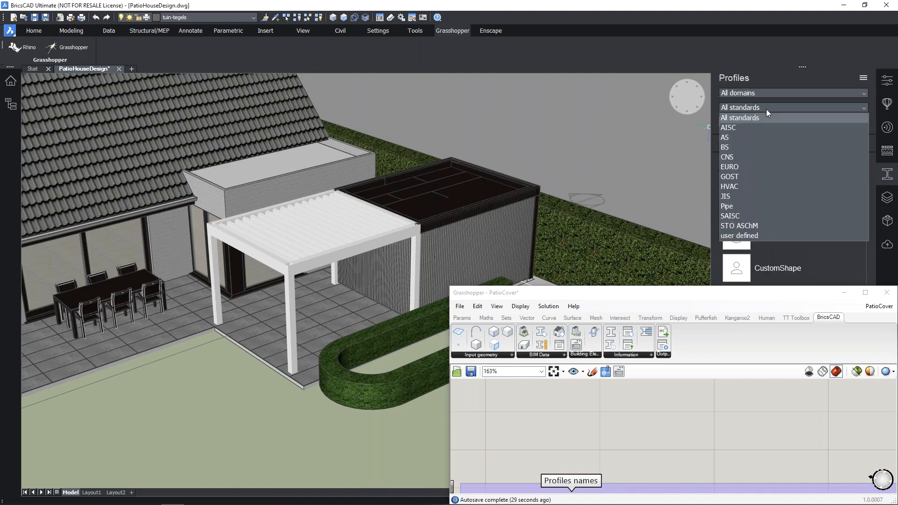
click(766, 108)
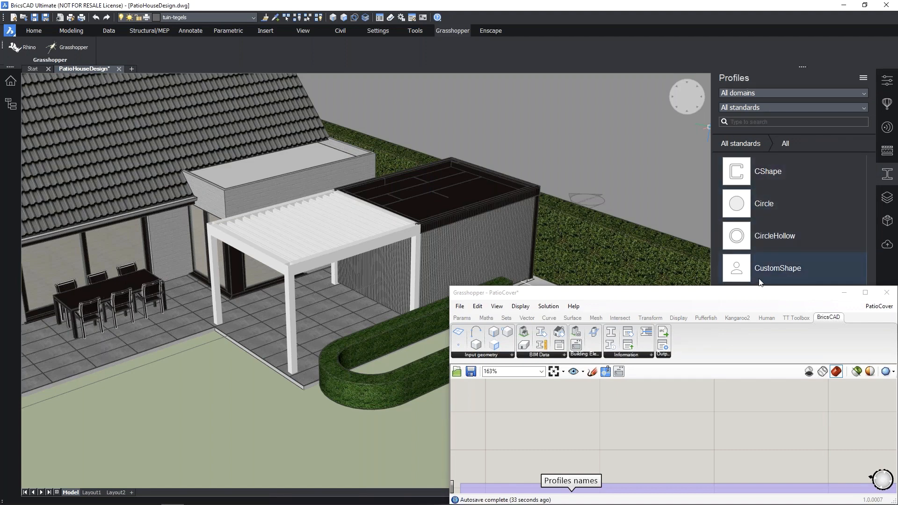
Step: Examine the RectangleHollow sizes in the BIM Profiles library and place the Grasshopper window beside the model again
drag(795, 292, 539, 50)
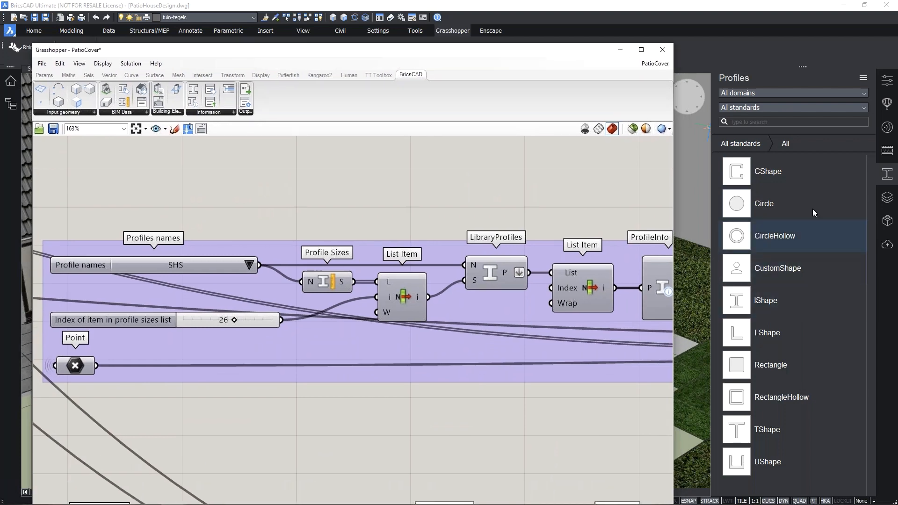
click(769, 396)
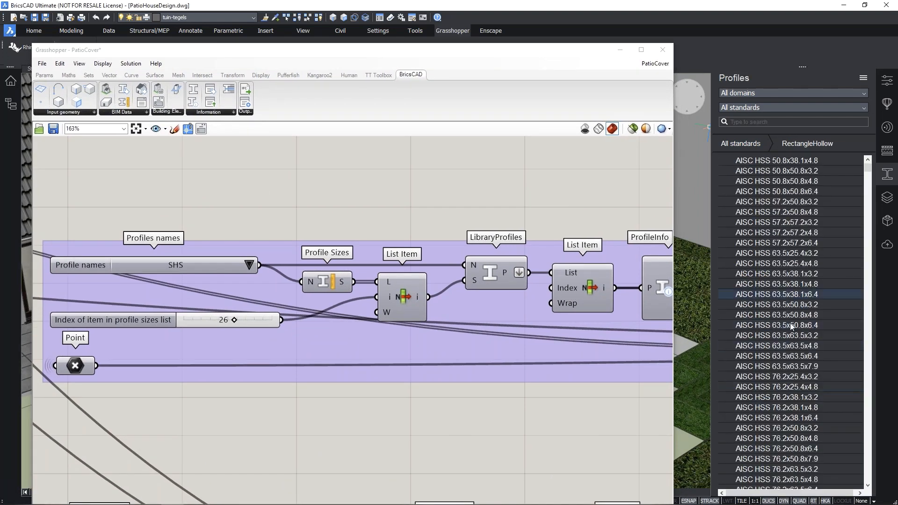
scroll(795, 328, down, 1)
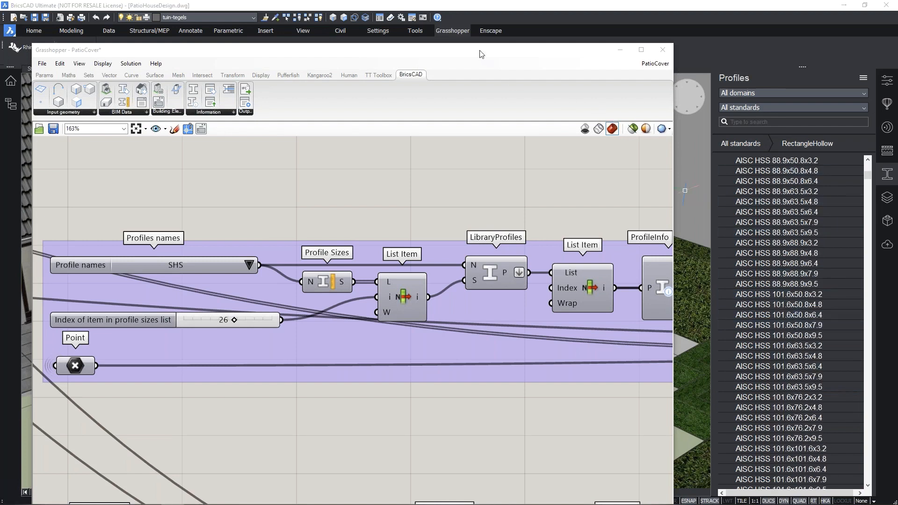
drag(531, 52, 895, 94)
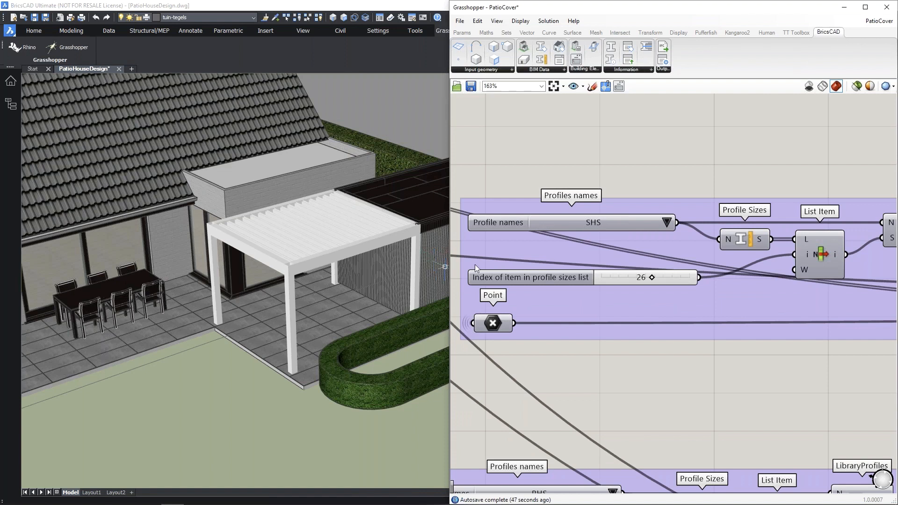
click(378, 342)
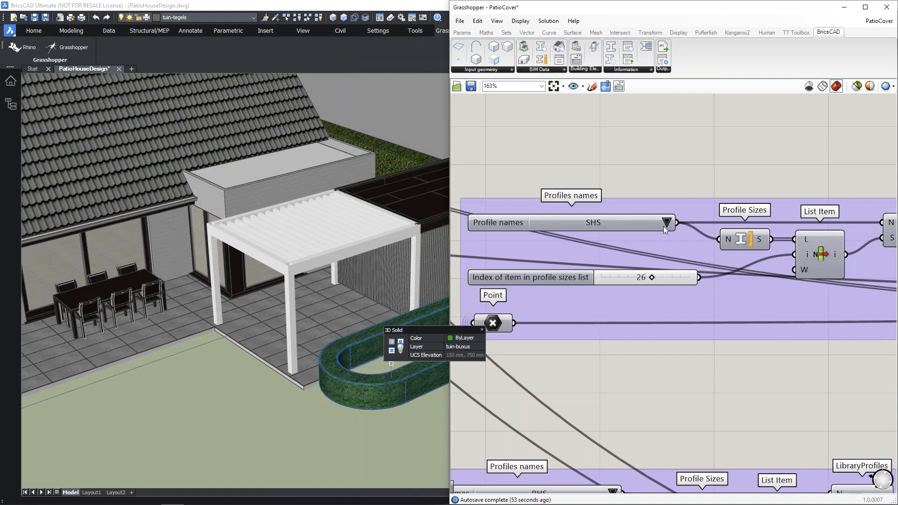
key(Escape)
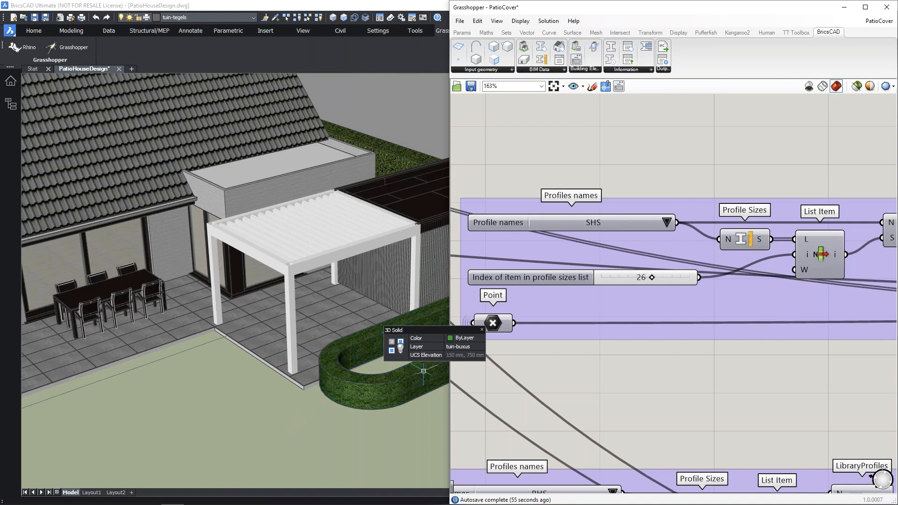
Step: Examine the cross-section of the custom Lamella profile at the end of the patio cover's lamellas
scroll(490, 295, down, 2)
scroll(355, 313, down, 5)
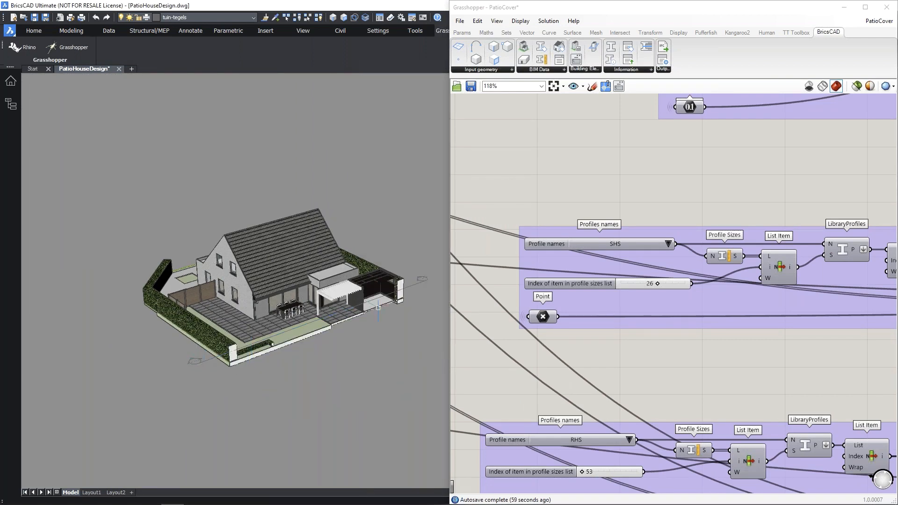
scroll(331, 291, up, 2)
scroll(331, 291, up, 6)
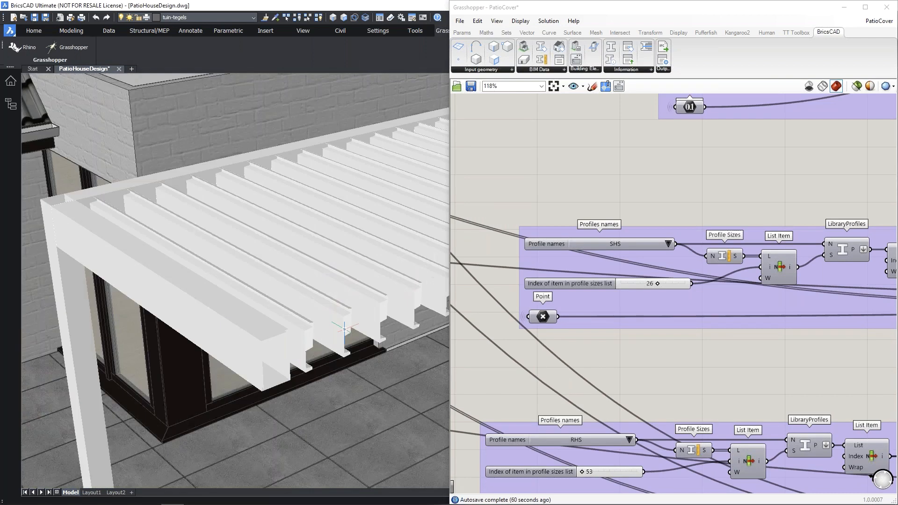
shift+middle_drag(319, 306, 311, 337)
scroll(252, 244, up, 2)
scroll(291, 261, up, 4)
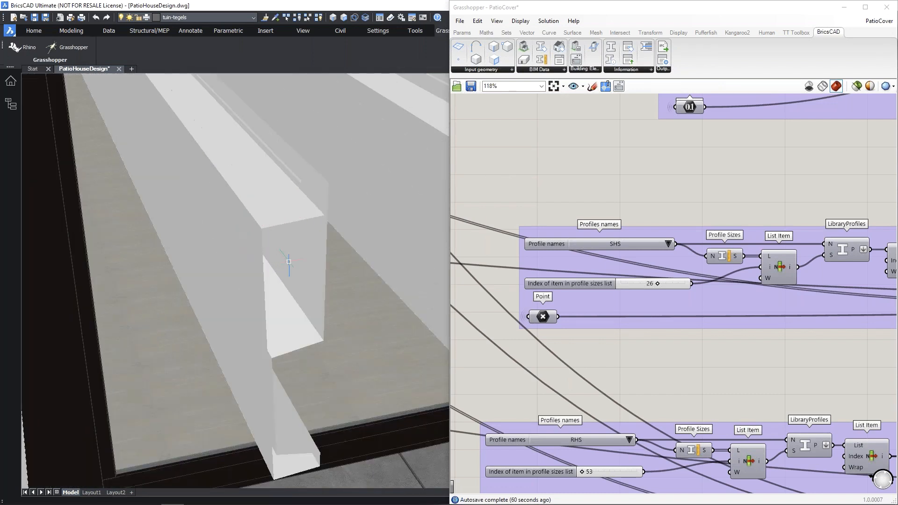
shift+middle_drag(304, 281, 294, 279)
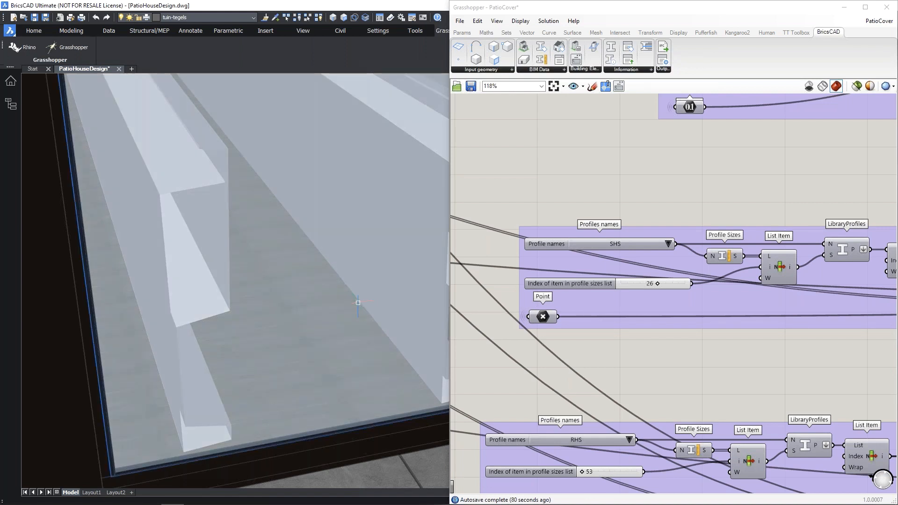
mouse_move(307, 289)
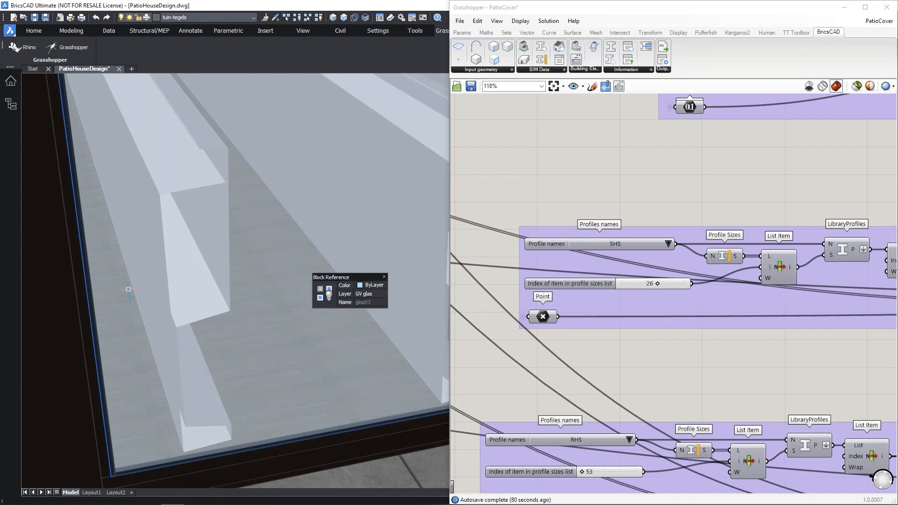
Step: Examine the Bake Building Element groups in the Grasshopper definition and the whole patio cover in the model from several sides
scroll(493, 284, down, 8)
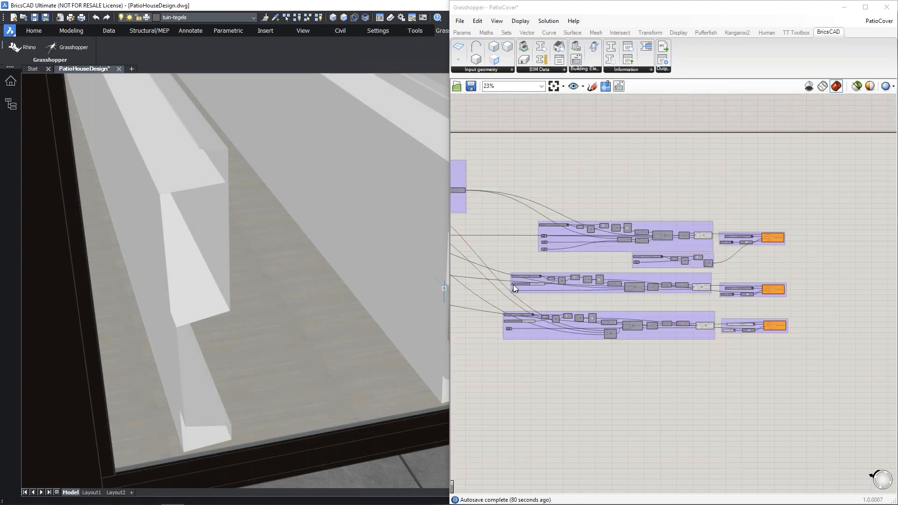
right_drag(739, 283, 638, 282)
scroll(664, 247, up, 7)
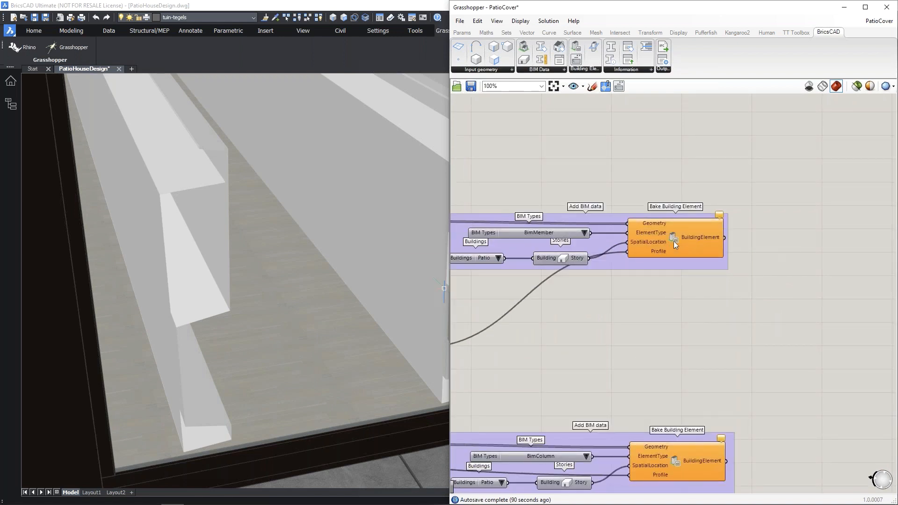
right_drag(580, 307, 723, 288)
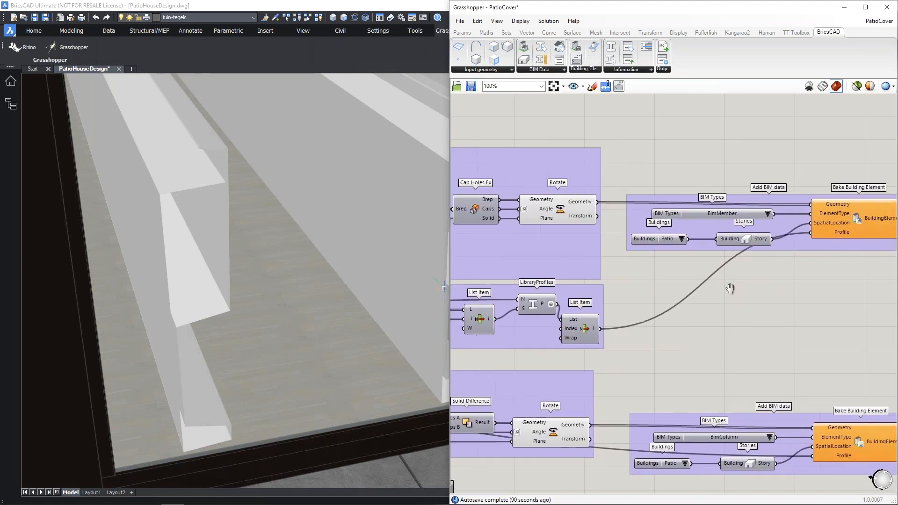
scroll(255, 338, down, 6)
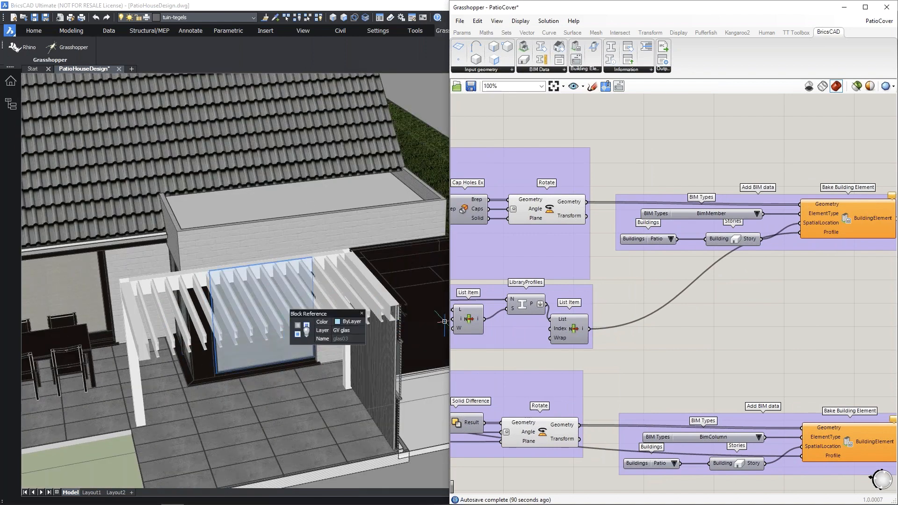
shift+middle_drag(276, 339, 385, 134)
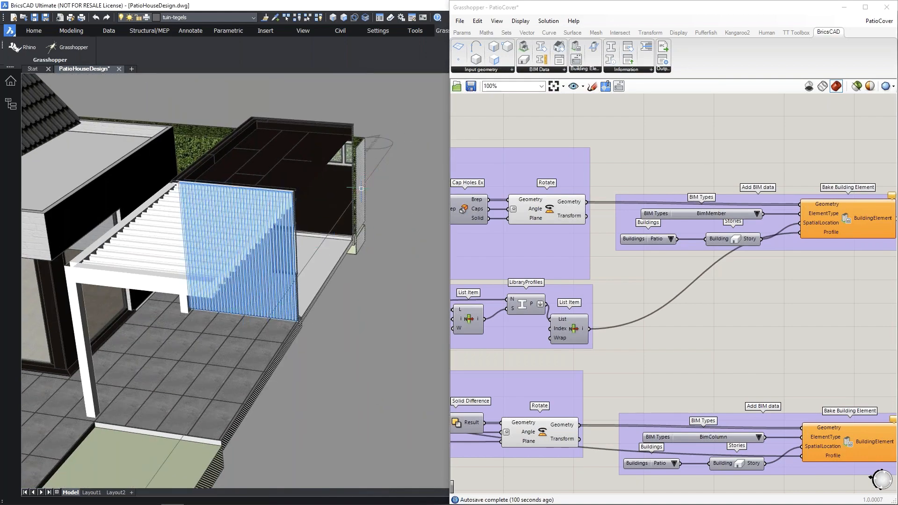
double_click(372, 178)
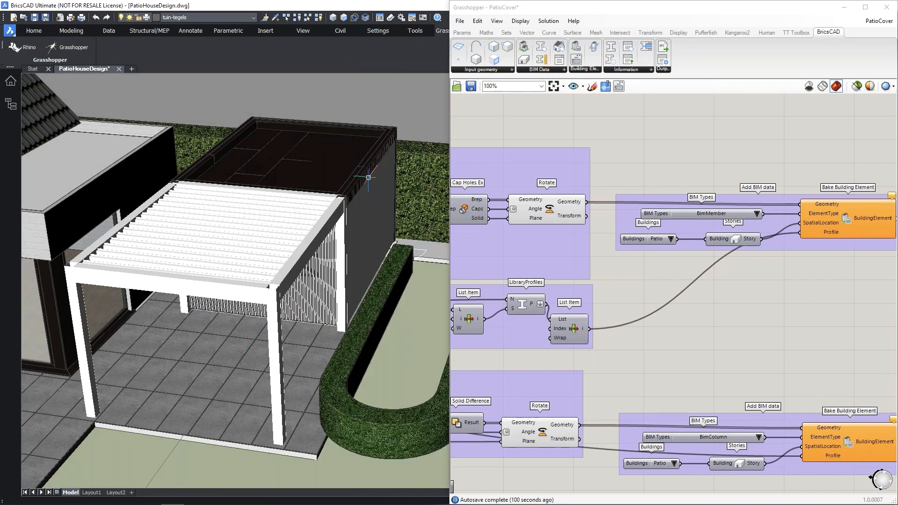
shift+middle_drag(266, 357, 423, 314)
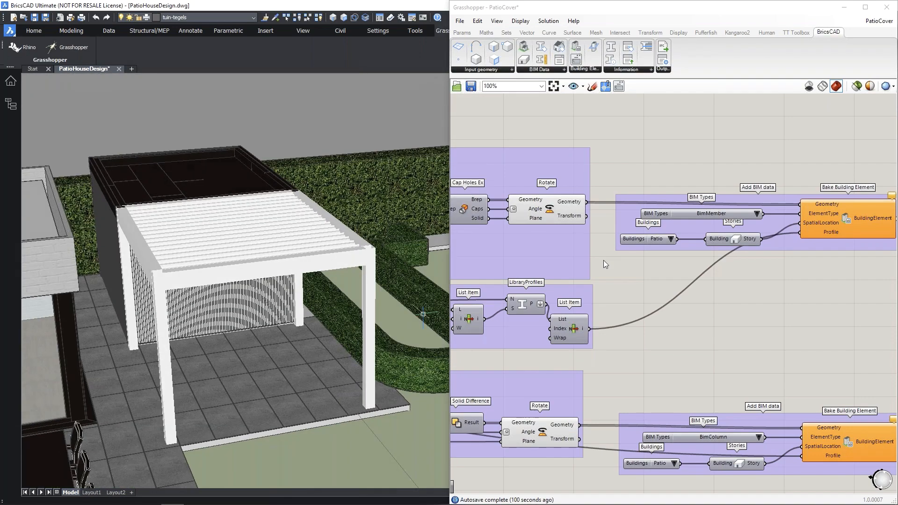
Step: Try to re-pick the patio cover's input point in the model near the base of the slatted wall
scroll(602, 268, down, 4)
scroll(599, 265, down, 5)
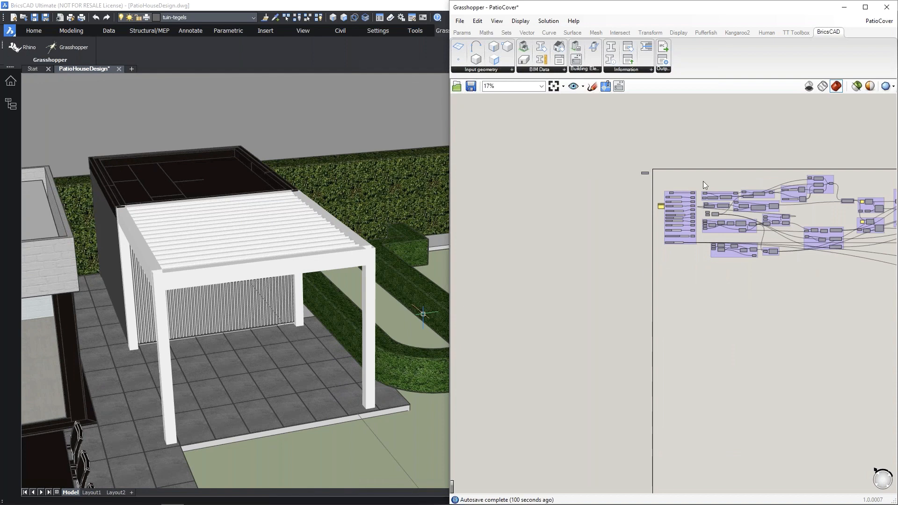
scroll(651, 207, up, 13)
click(560, 195)
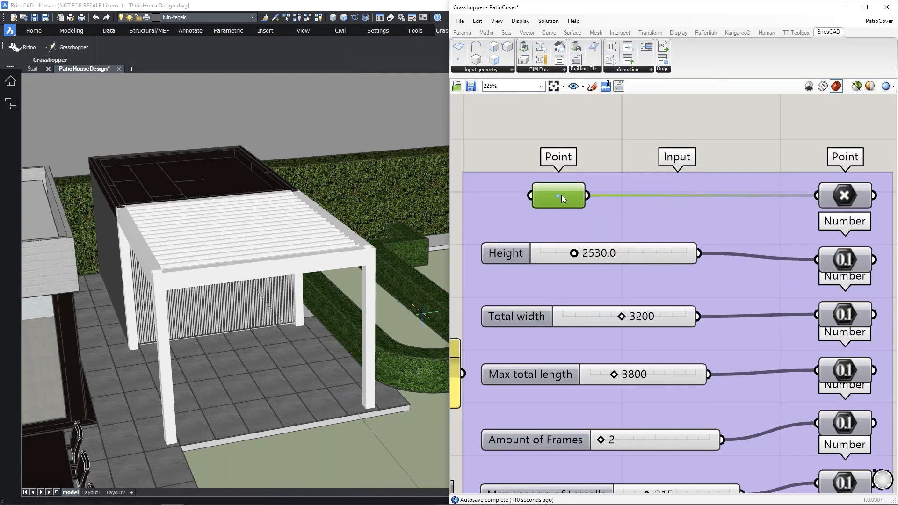
right_click(558, 196)
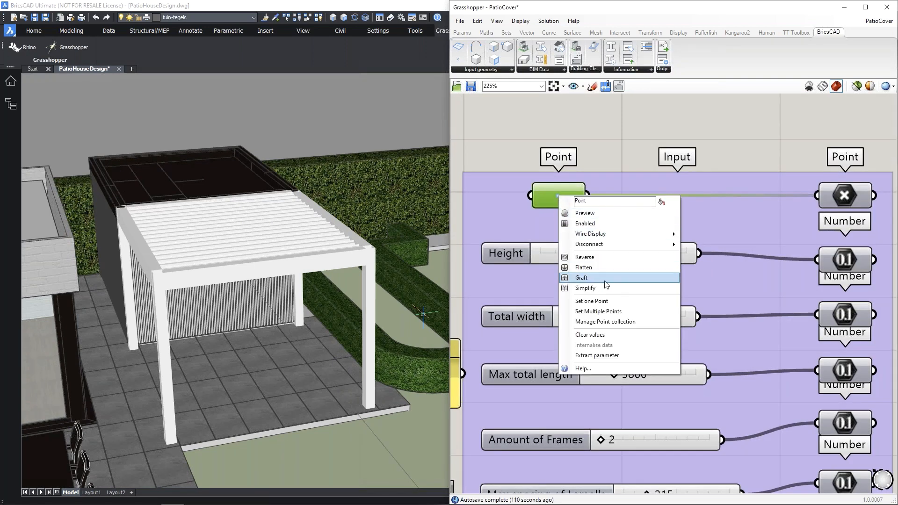
click(600, 301)
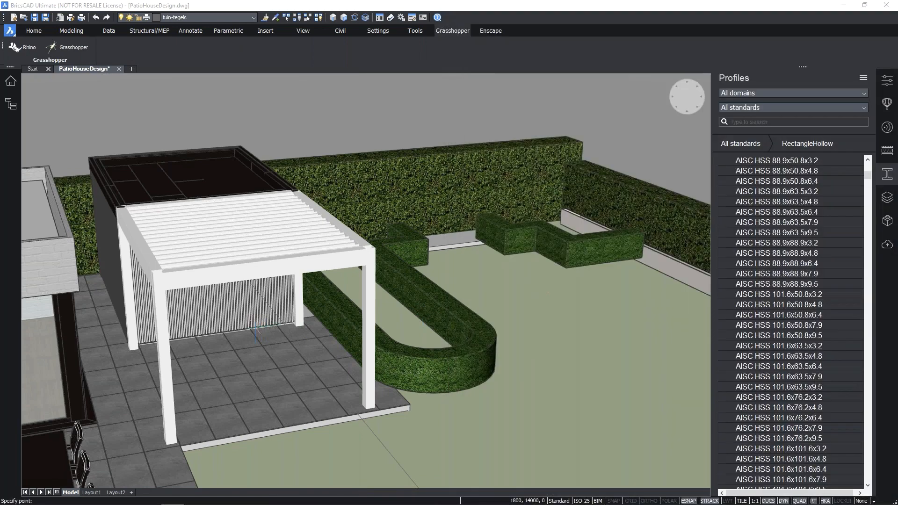
scroll(294, 330, up, 6)
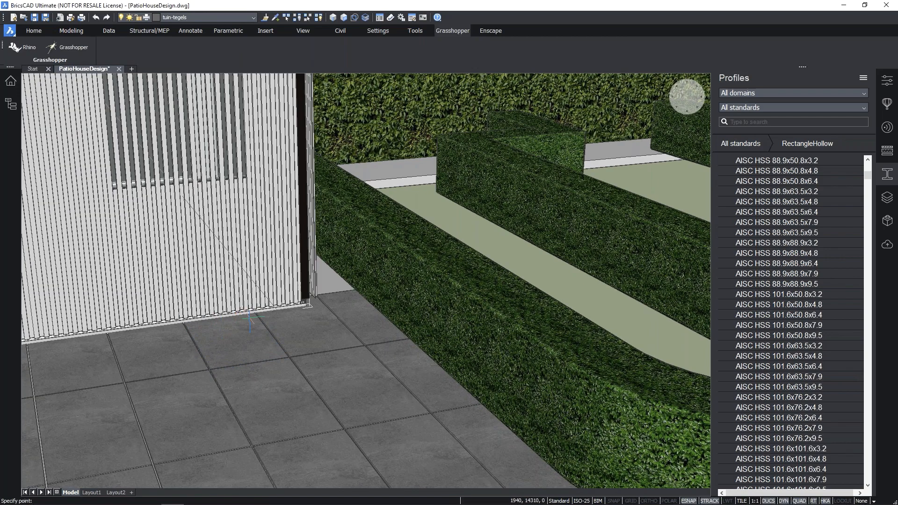
scroll(302, 323, down, 8)
shift+middle_drag(302, 322, 206, 449)
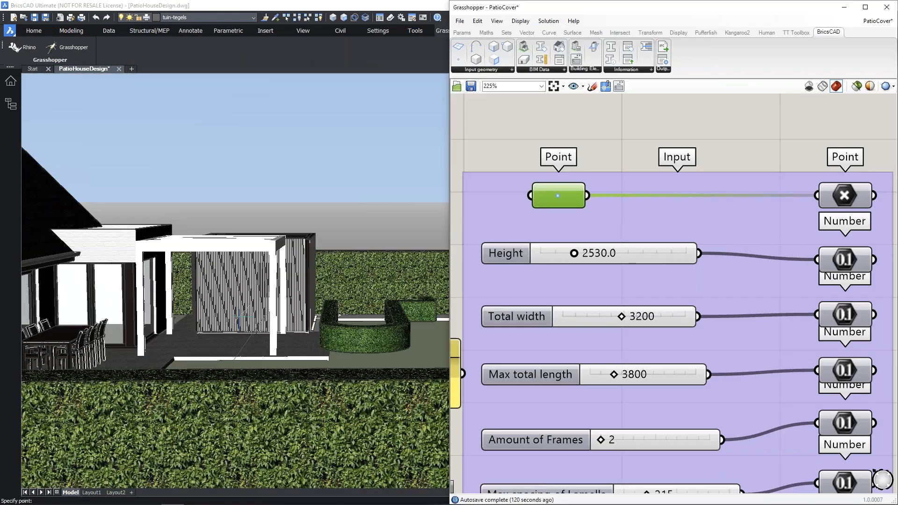
shift+middle_drag(262, 307, 169, 358)
scroll(305, 334, up, 10)
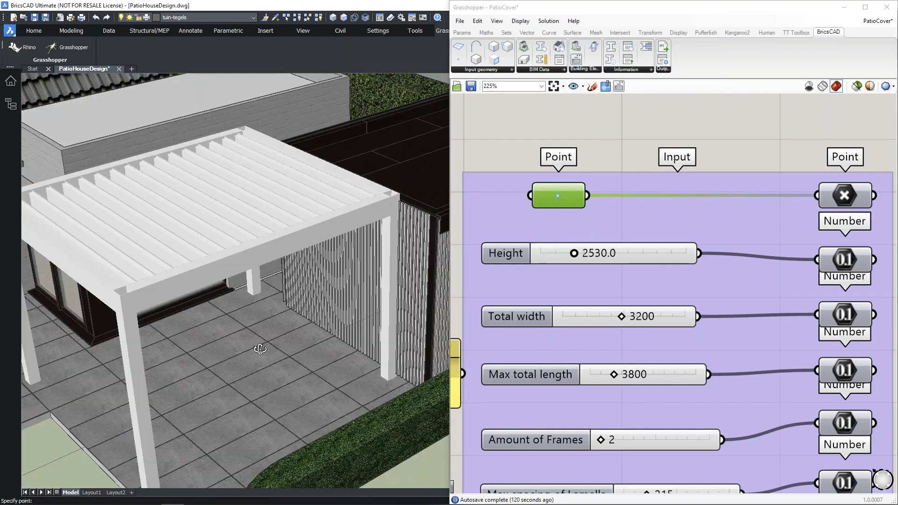
scroll(305, 333, down, 8)
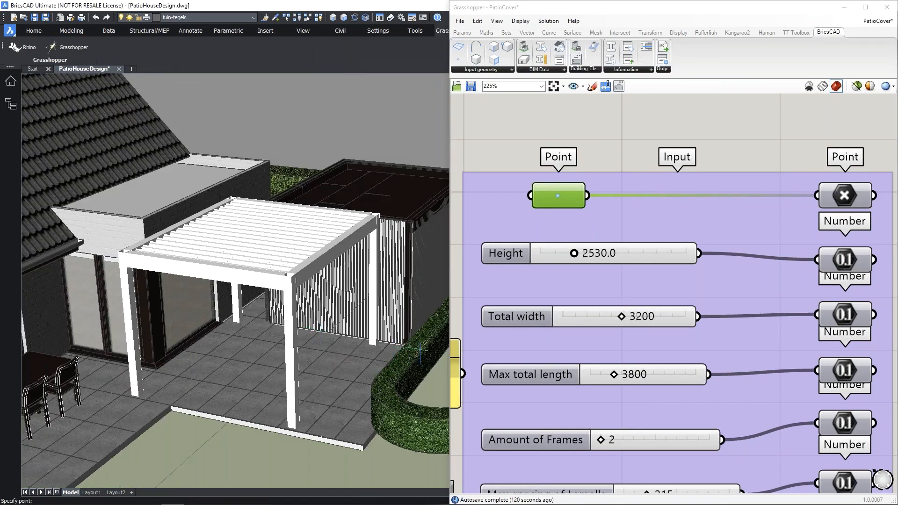
Step: Set the definition's single input point at the end of the slatted wall's base, beside the hedge, and check the cover's placement
right_click(554, 199)
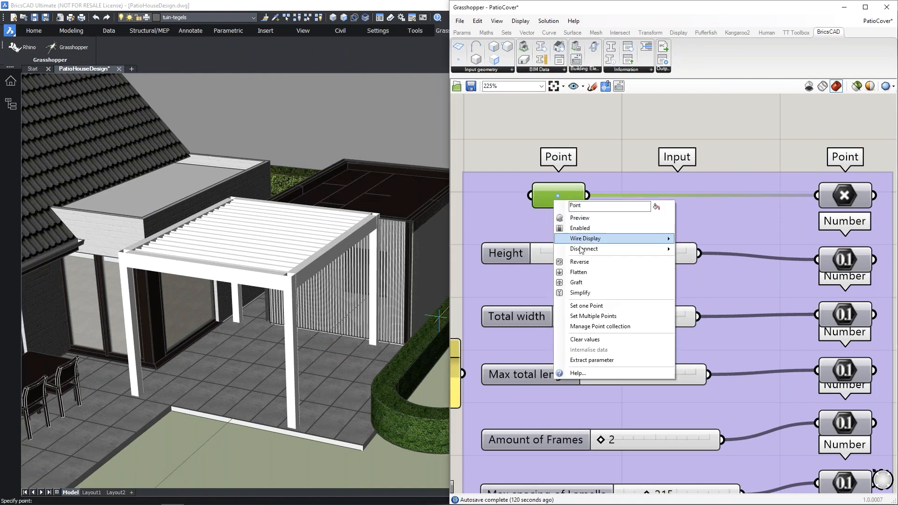
click(597, 309)
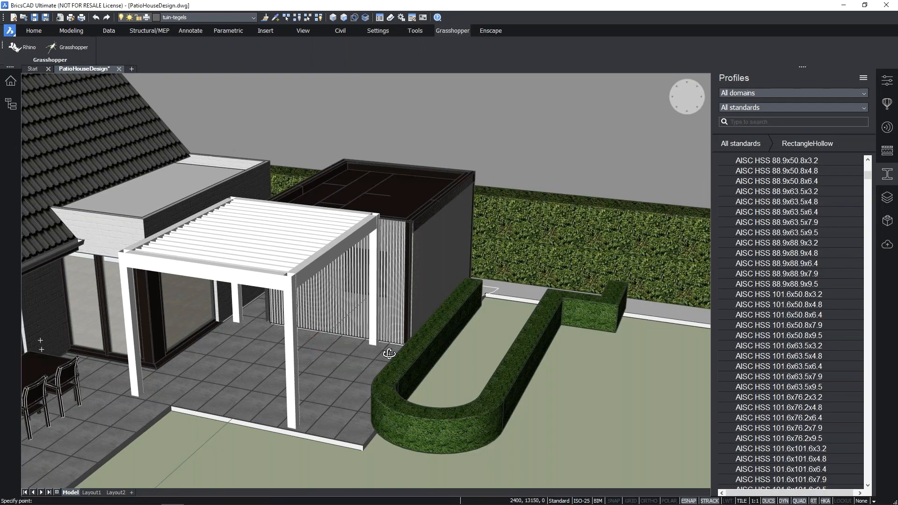
scroll(328, 336, up, 5)
scroll(391, 332, up, 8)
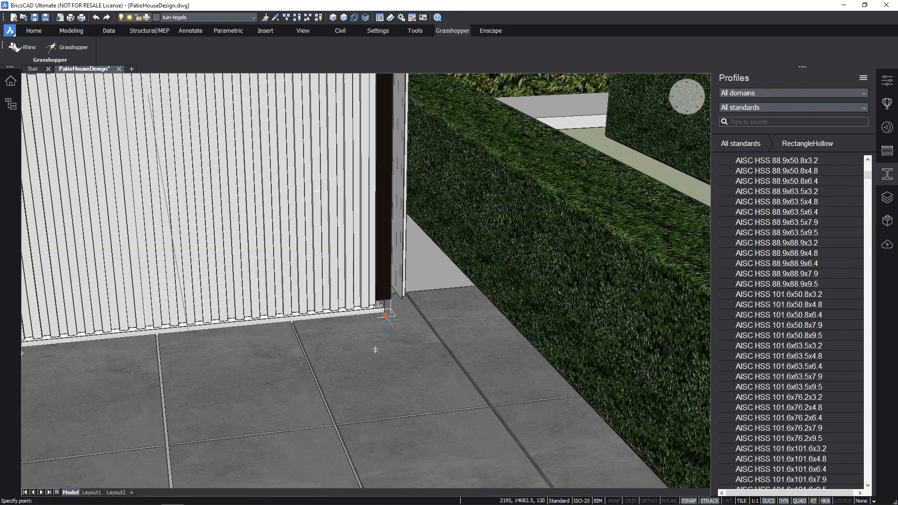
click(384, 316)
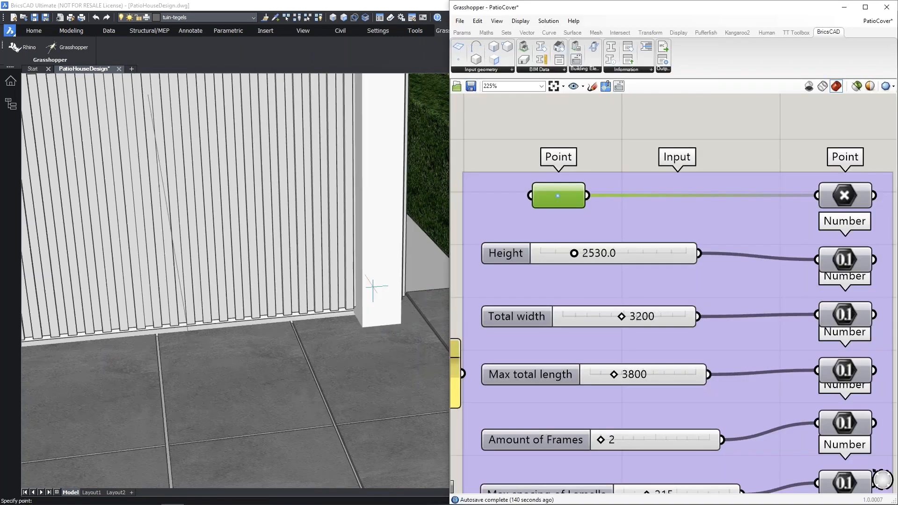
scroll(355, 292, down, 10)
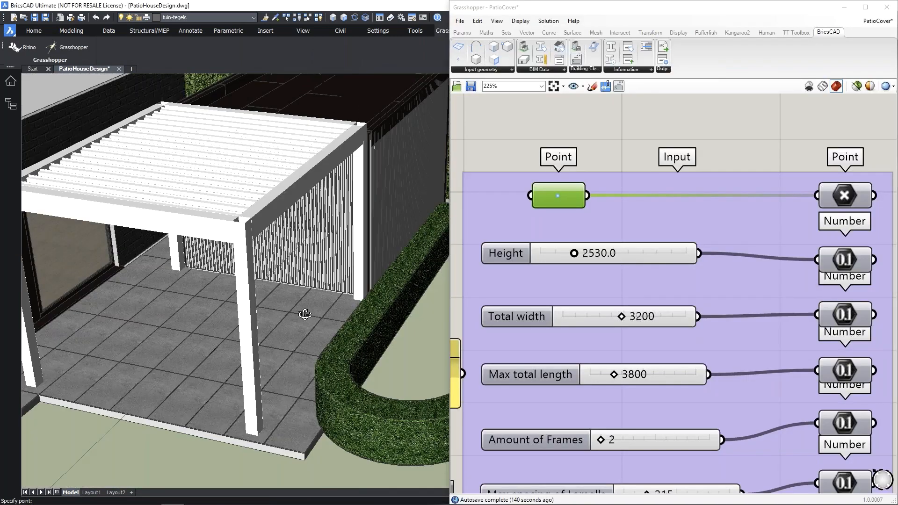
scroll(318, 277, down, 5)
shift+middle_drag(323, 277, 343, 284)
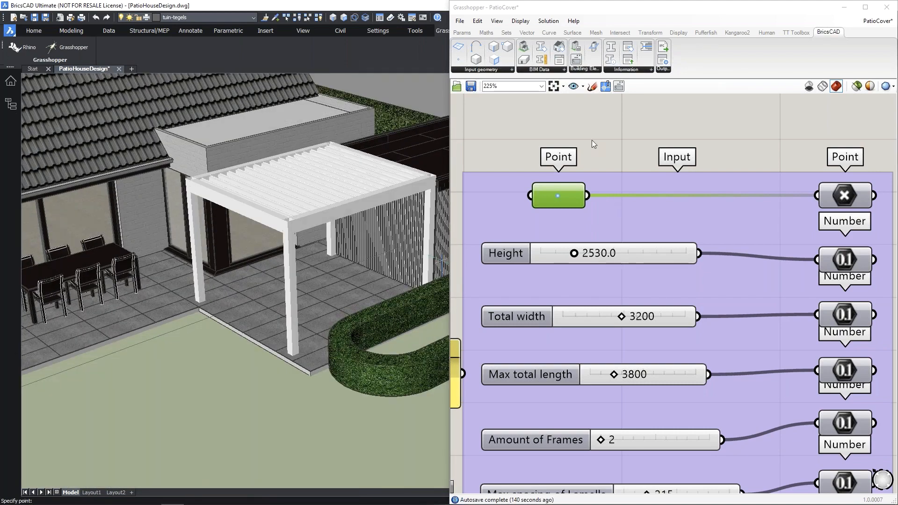
Step: Follow the definition from the input Point parameter to the Bake Building Element components for the BimMember and BimColumn types
click(568, 196)
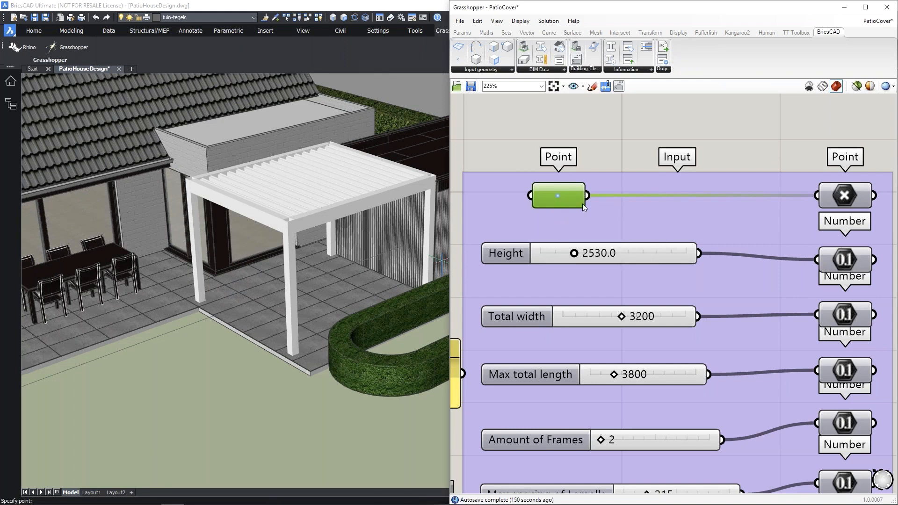
scroll(583, 206, down, 3)
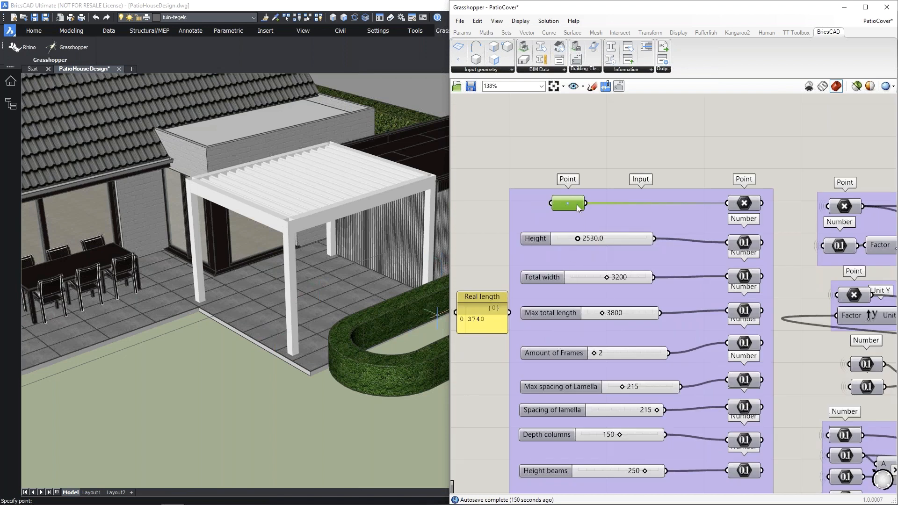
scroll(580, 215, down, 5)
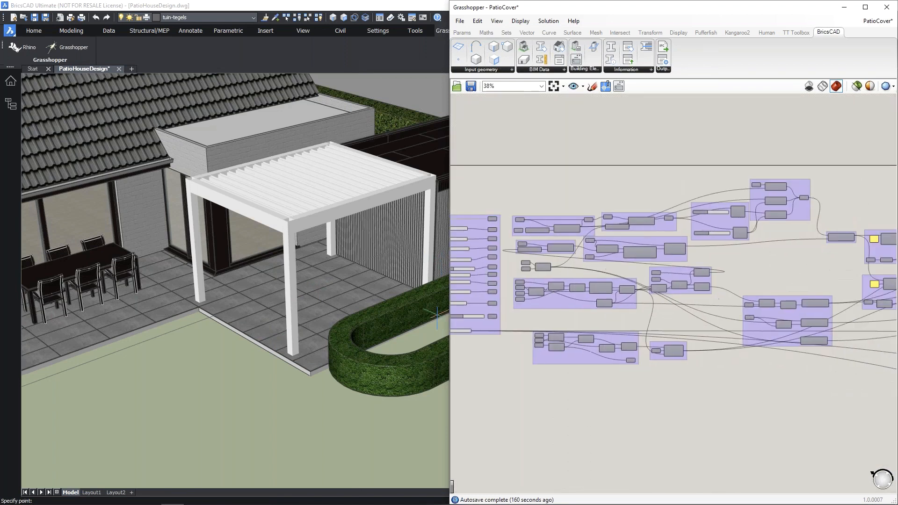
right_drag(846, 278, 551, 271)
right_drag(887, 283, 468, 251)
right_drag(891, 284, 591, 253)
scroll(640, 277, up, 3)
right_drag(540, 271, 610, 267)
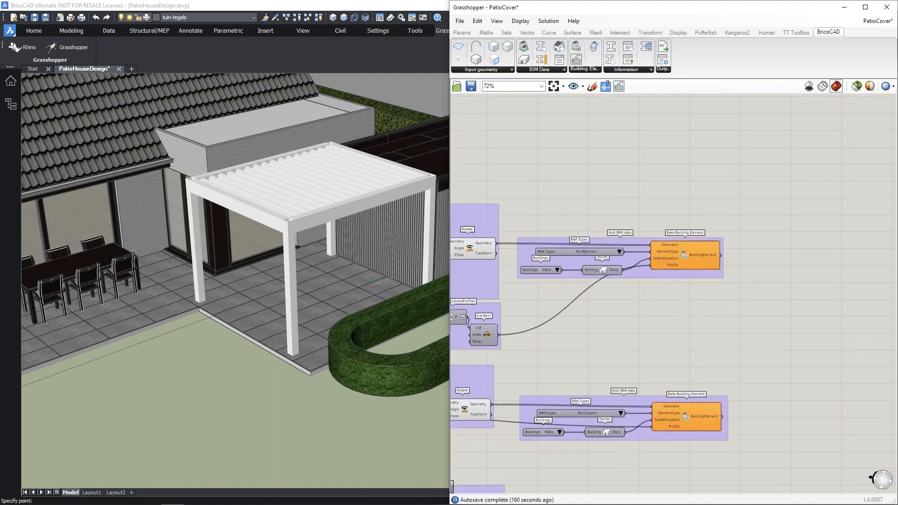
Step: Examine the lamella ends of the patio cover in the model and the Lamella profile group prepared for baking
scroll(253, 304, down, 5)
shift+middle_drag(247, 334, 208, 323)
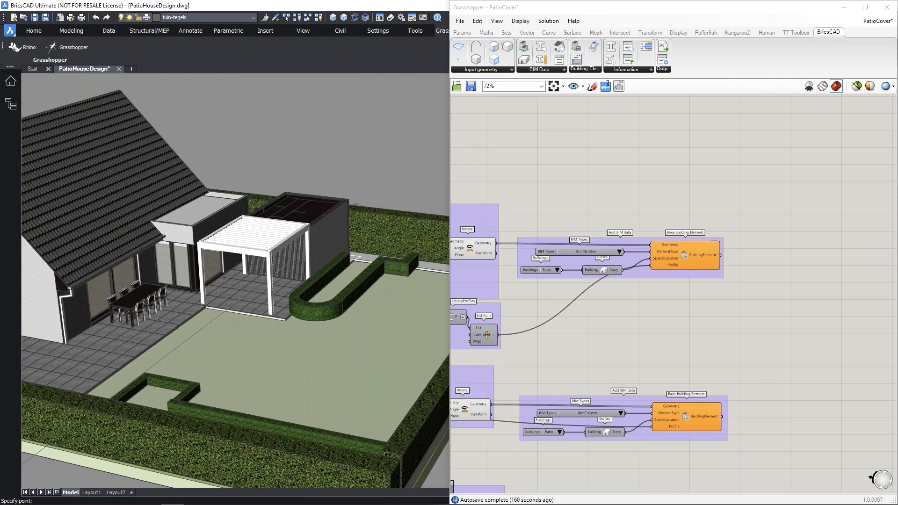
scroll(270, 265, up, 2)
scroll(269, 265, up, 5)
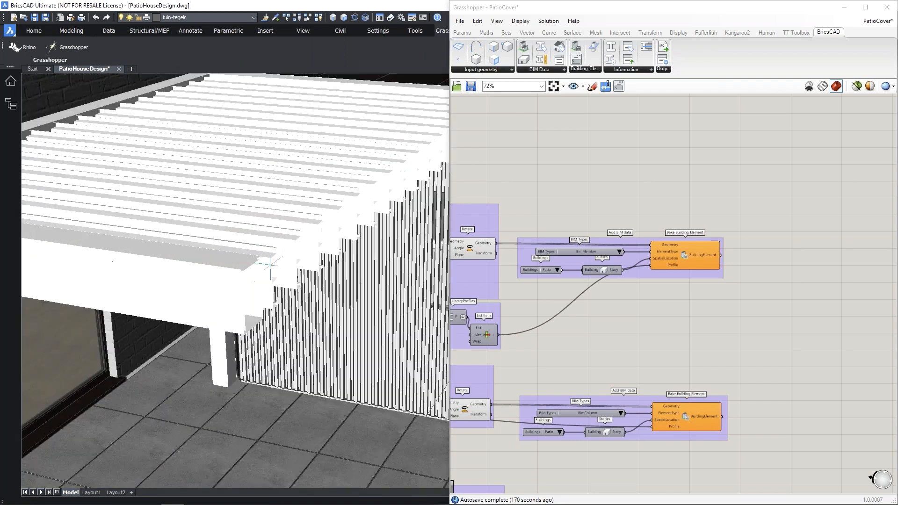
scroll(269, 264, up, 10)
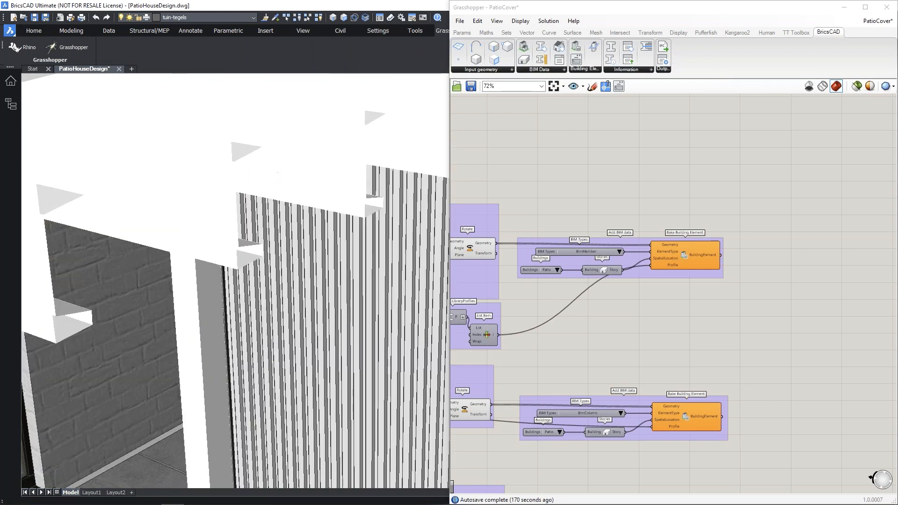
shift+middle_drag(277, 172, 252, 193)
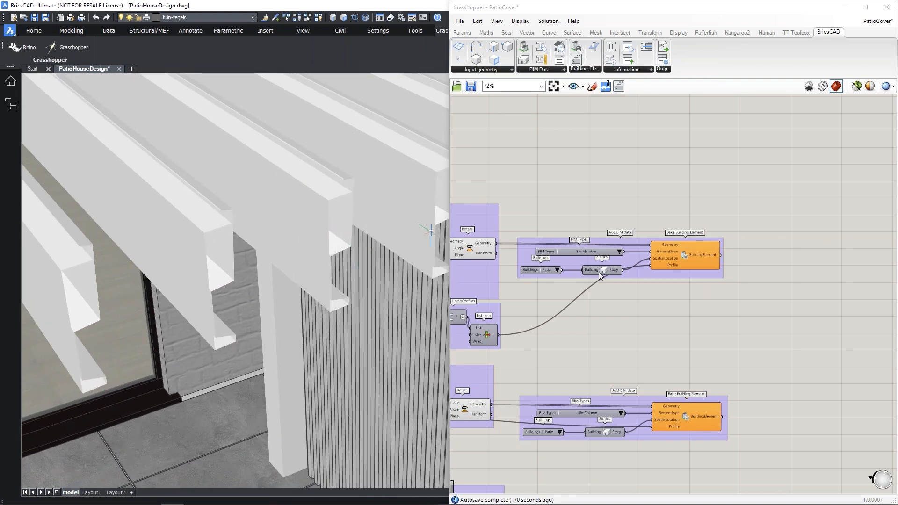
right_drag(562, 278, 868, 223)
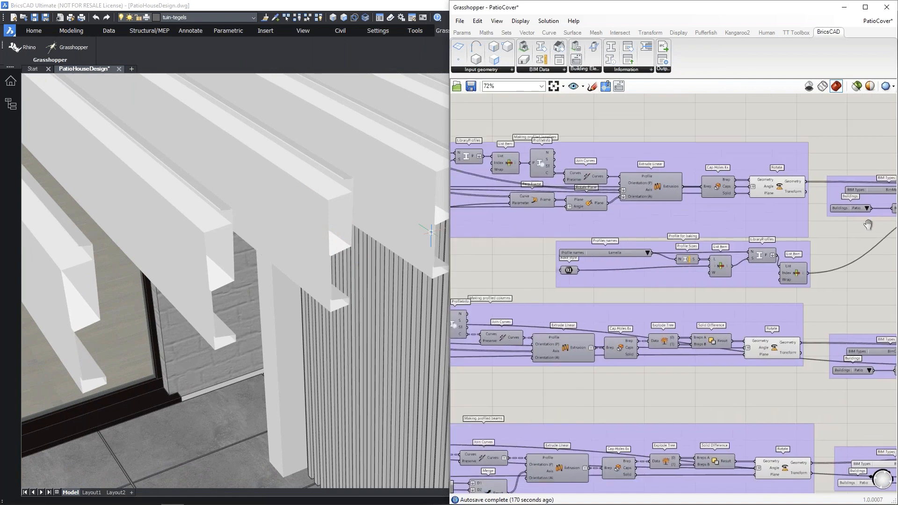
scroll(630, 256, up, 1)
scroll(631, 255, up, 3)
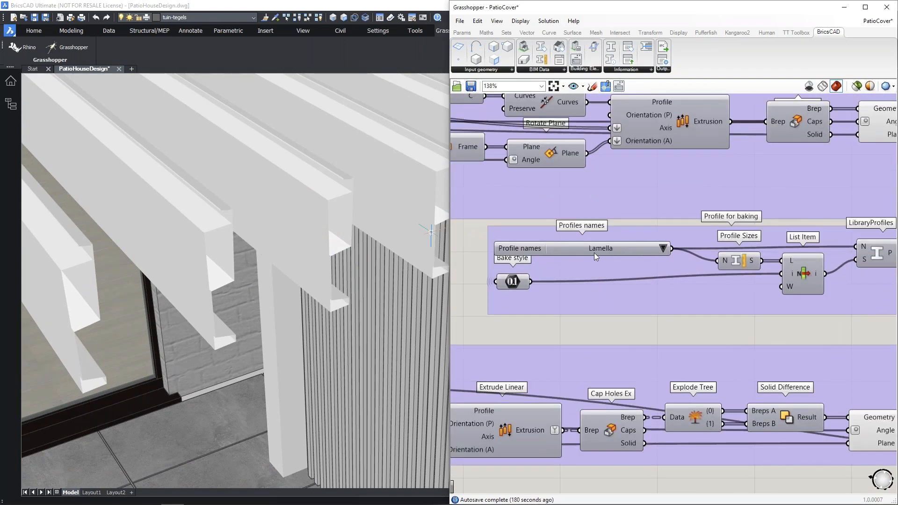
scroll(597, 255, down, 3)
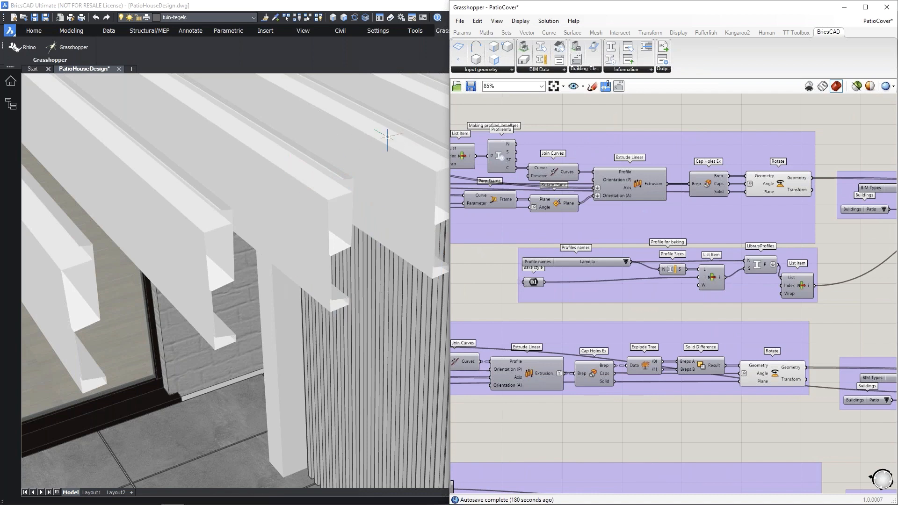
Step: Bake the BimMember lamellas into BricsCAD on layer 0 with material ByBlock and color ByLayer
right_drag(639, 244, 268, 245)
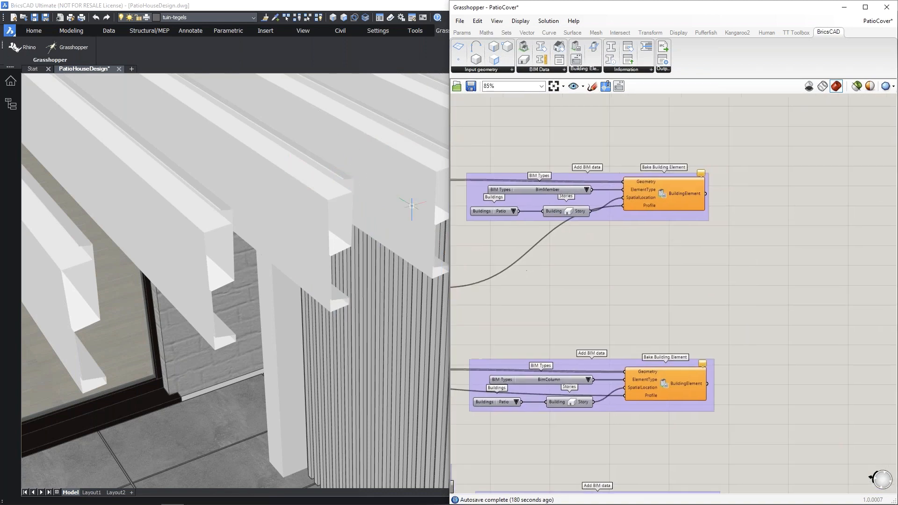
right_click(663, 195)
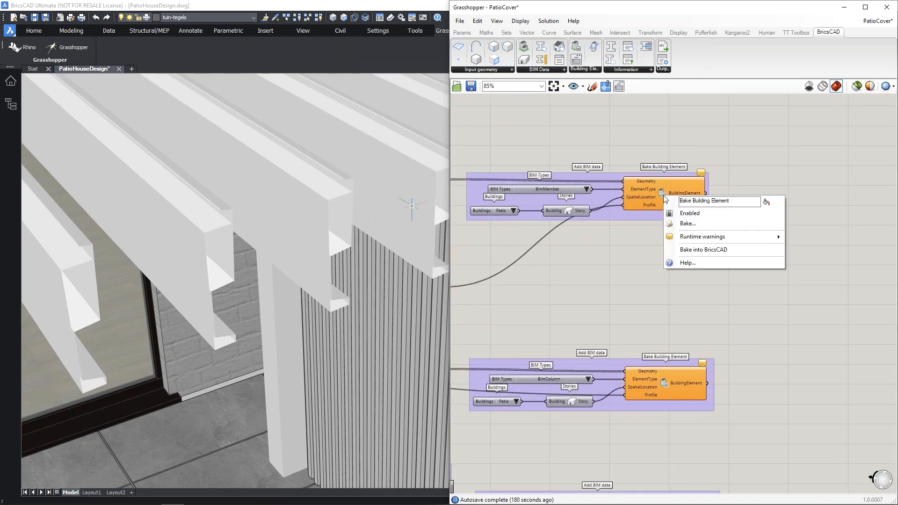
click(709, 250)
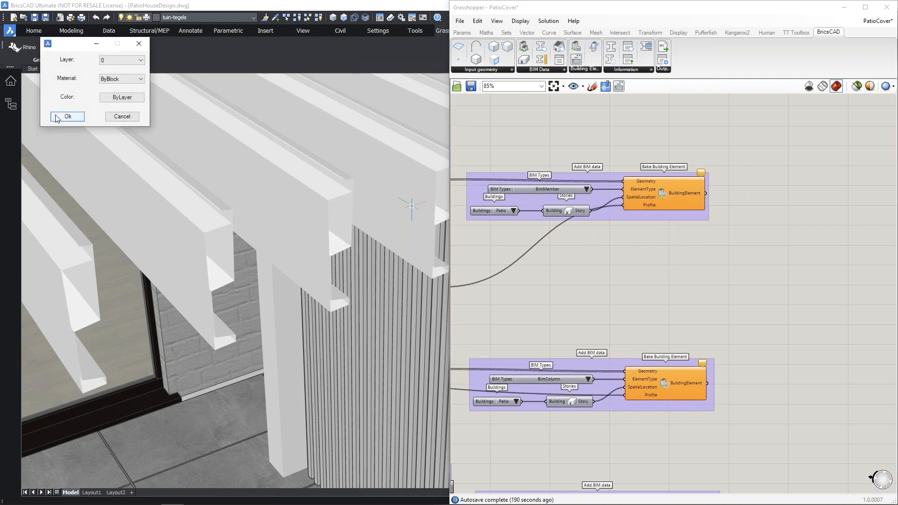
drag(68, 49, 242, 162)
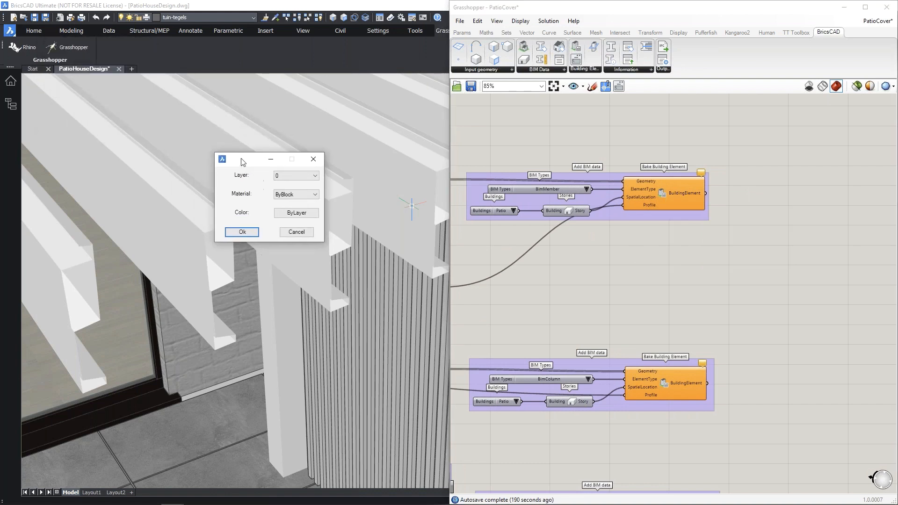
click(251, 232)
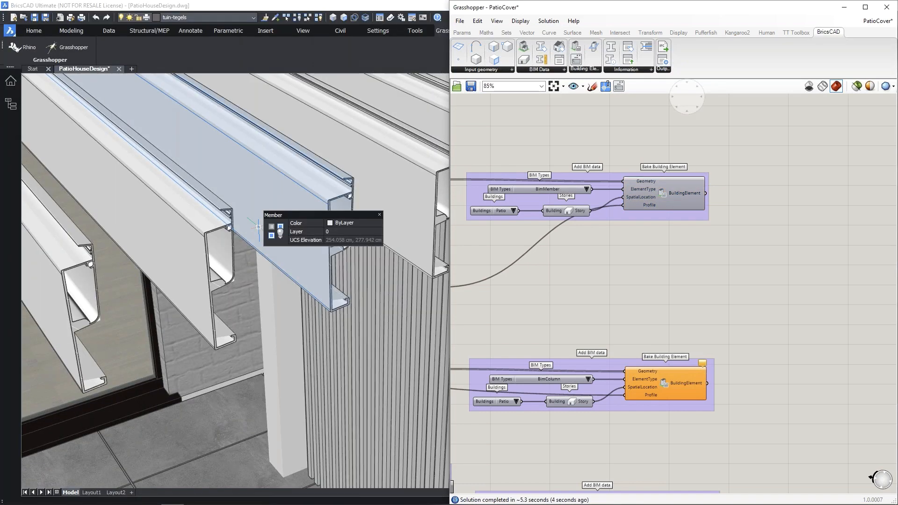
Step: Examine the profile ends of the baked lamellas up close and their arrangement across the whole patio cover
mouse_move(217, 267)
shift+middle_down()
mouse_move(220, 276)
mouse_move(206, 268)
shift+middle_up()
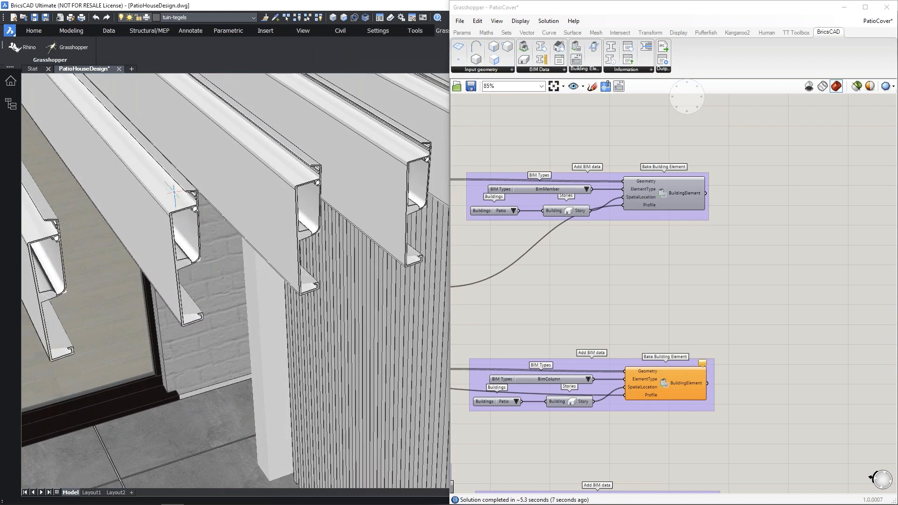
shift+middle_drag(174, 192, 179, 232)
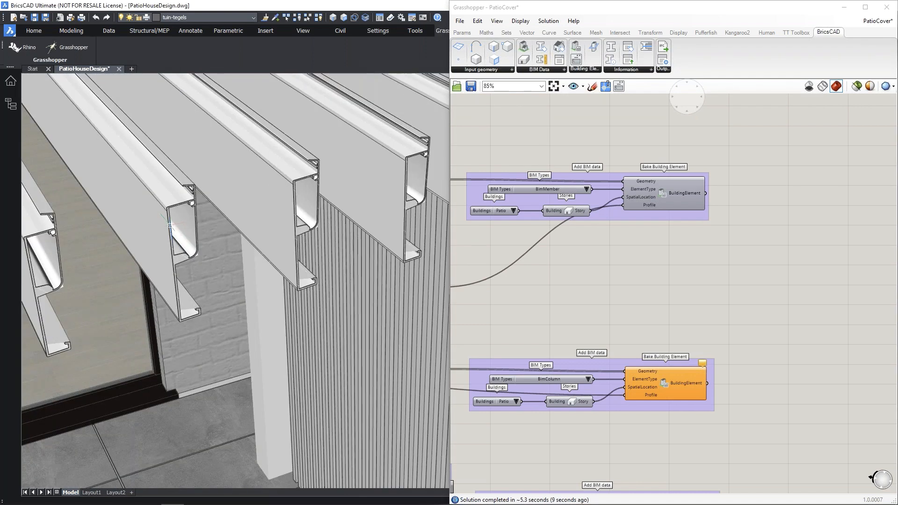
scroll(172, 226, up, 5)
scroll(170, 222, down, 5)
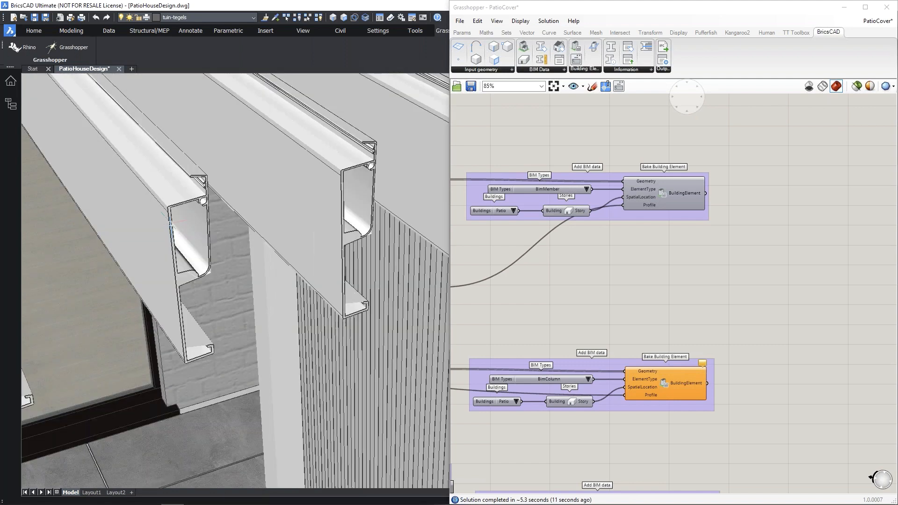
mouse_move(176, 229)
shift+middle_down()
mouse_move(191, 240)
mouse_move(183, 234)
shift+middle_up()
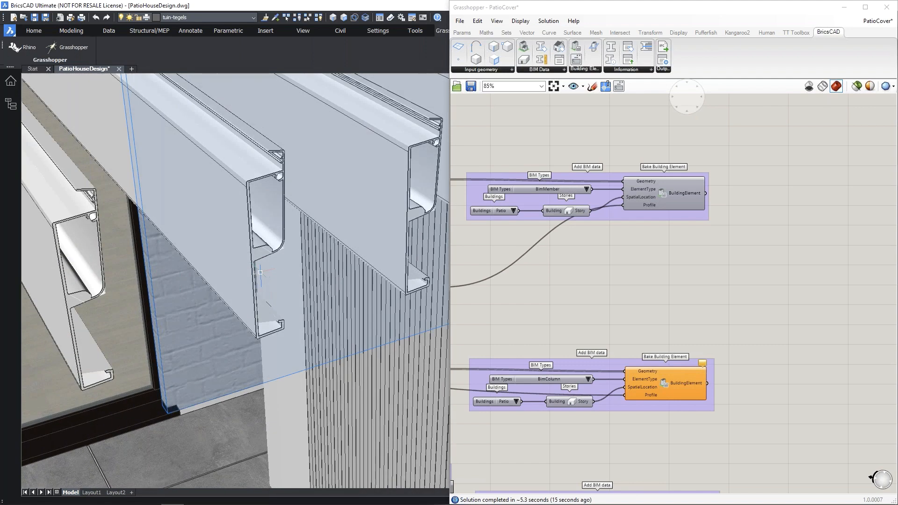
mouse_move(277, 291)
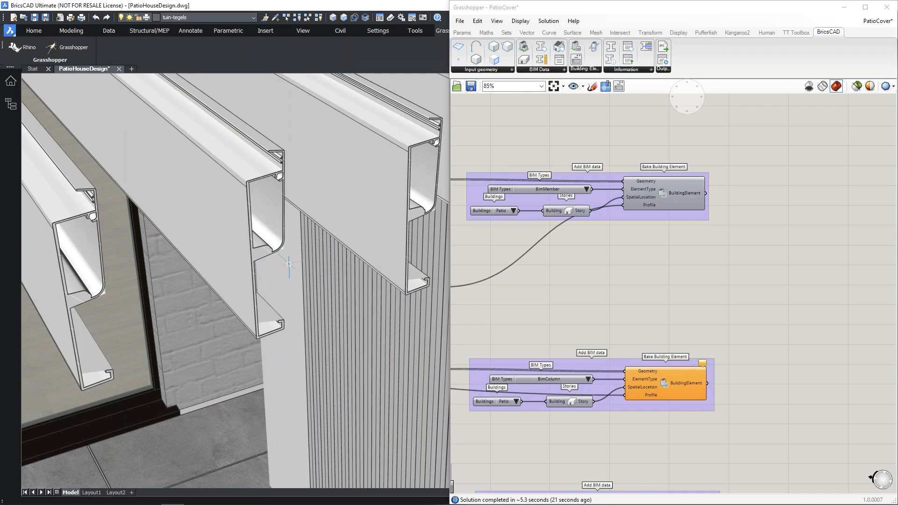
scroll(289, 263, down, 5)
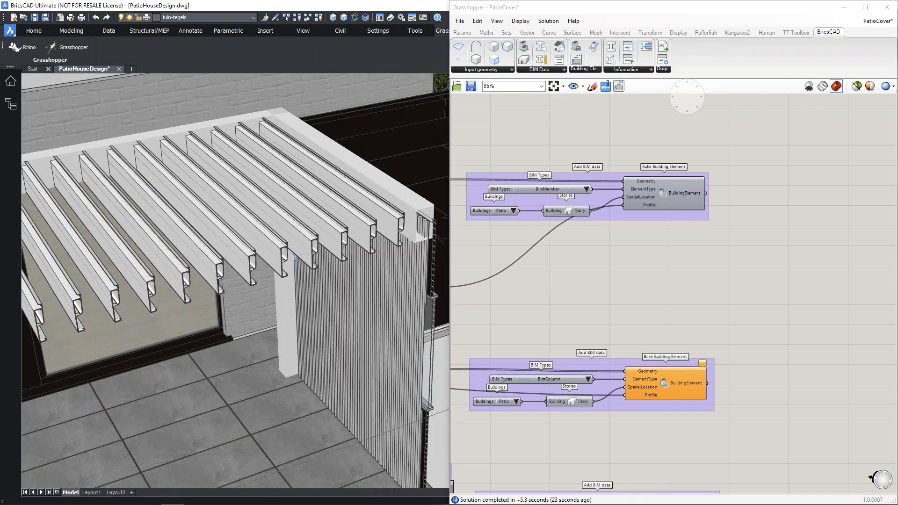
mouse_move(294, 257)
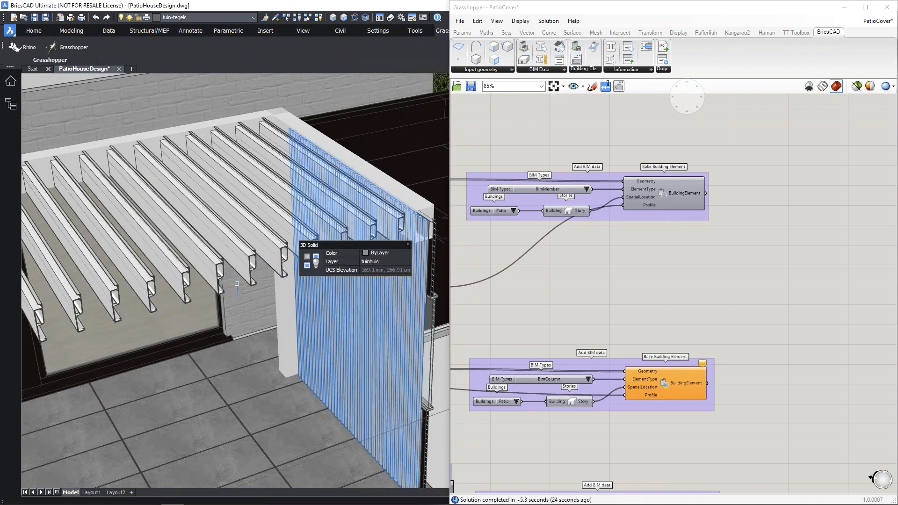
scroll(236, 286, down, 3)
scroll(193, 294, down, 4)
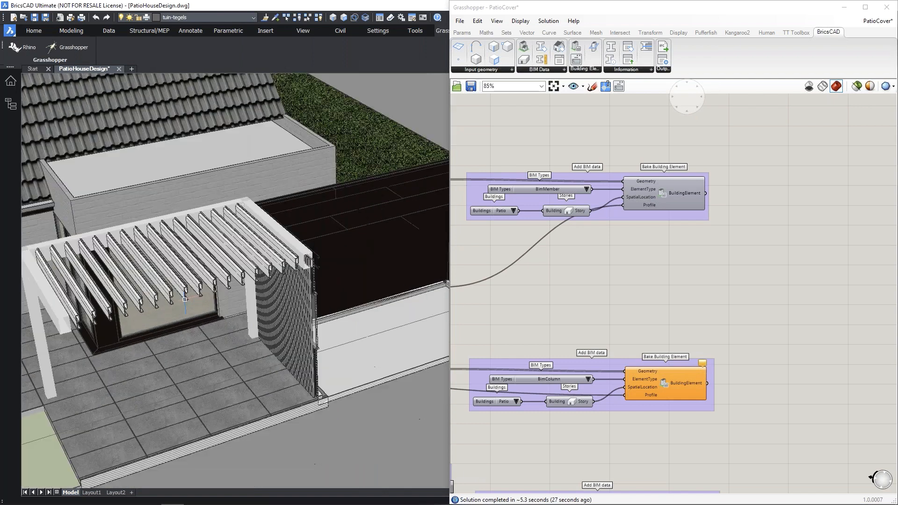
mouse_move(212, 293)
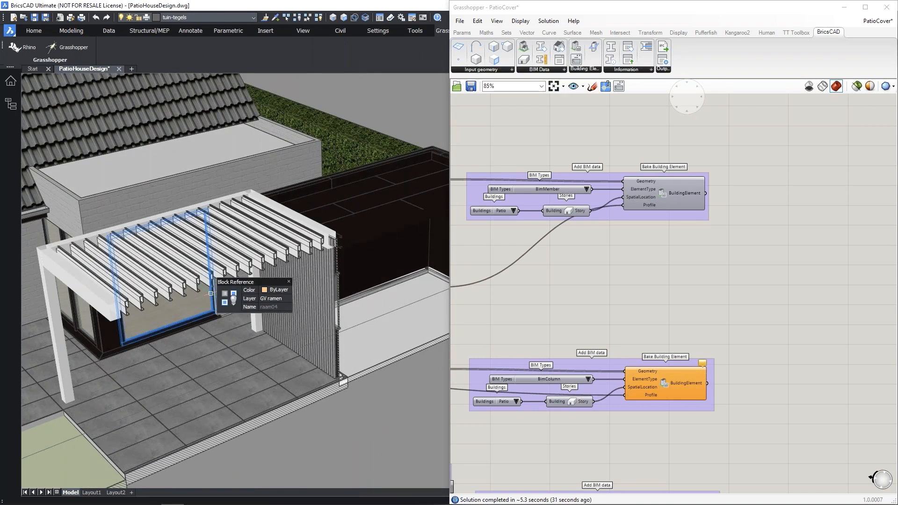
scroll(153, 292, up, 8)
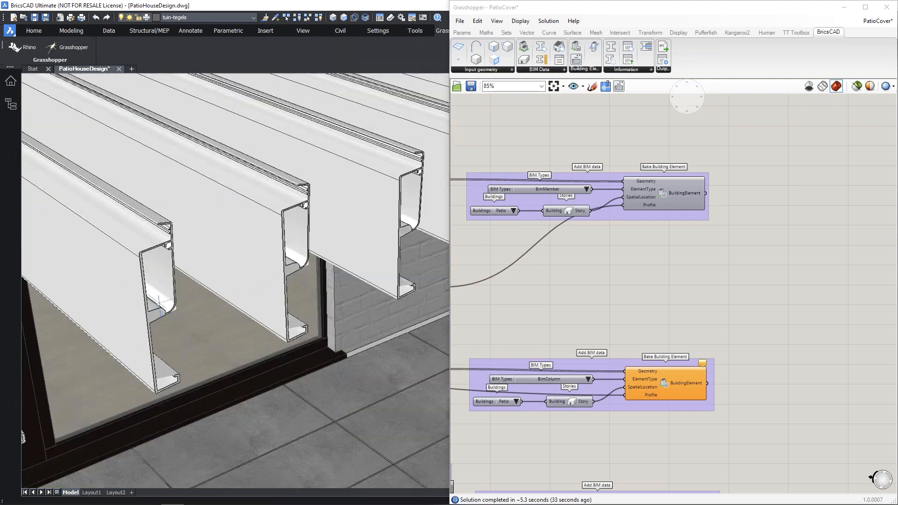
scroll(148, 302, down, 3)
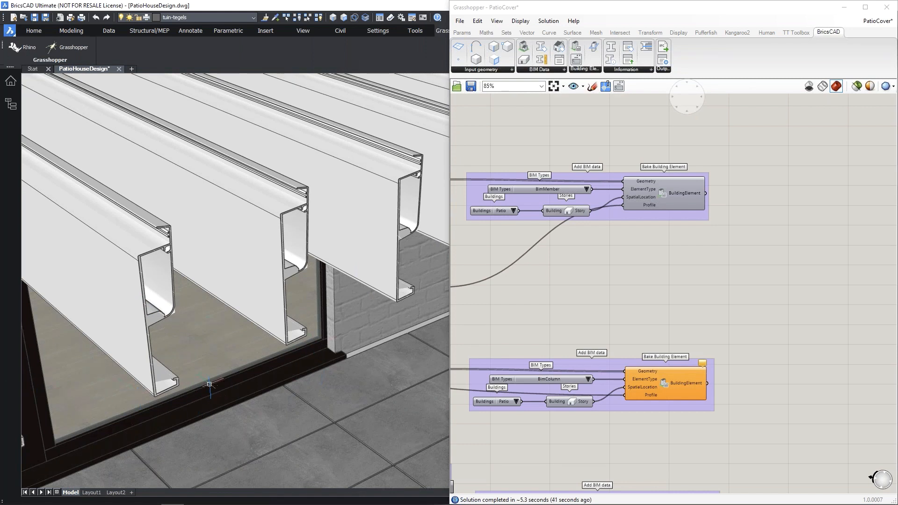
scroll(209, 385, down, 10)
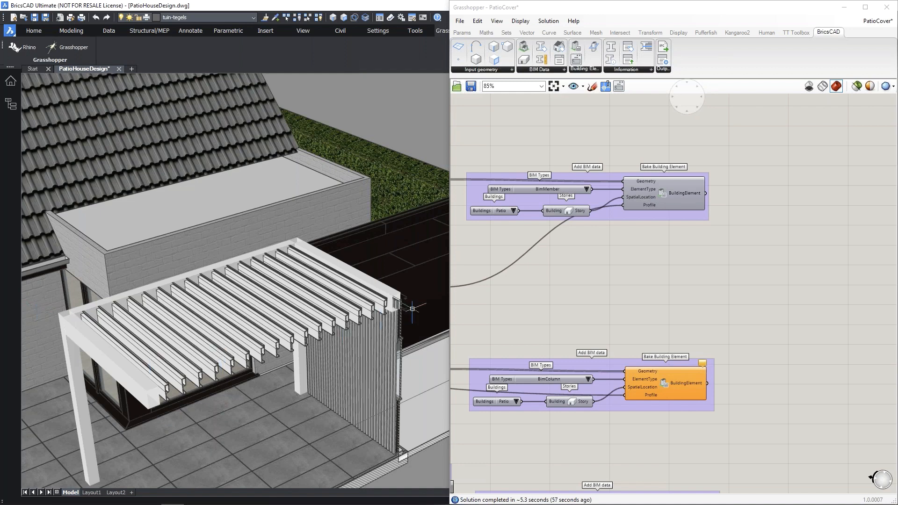
Step: Bake the BimColumn and BimBeam building elements together into the model on layer 0 with material ByBlock and color ByLayer
click(663, 387)
scroll(664, 393, down, 4)
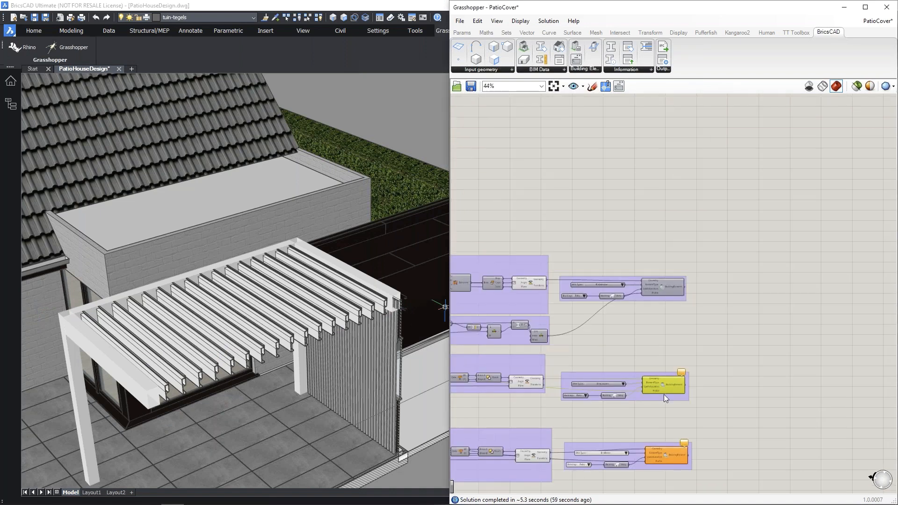
right_drag(662, 446, 658, 350)
scroll(659, 357, up, 4)
shift+click(670, 361)
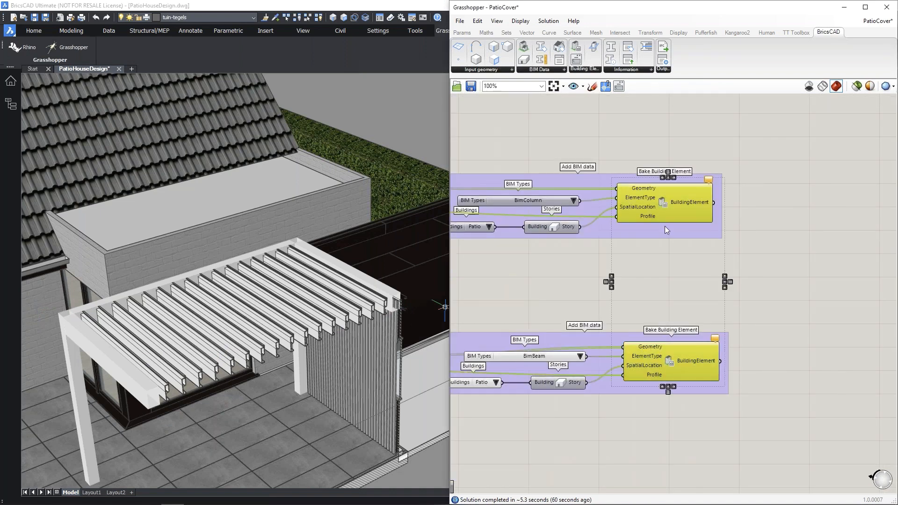
click(621, 90)
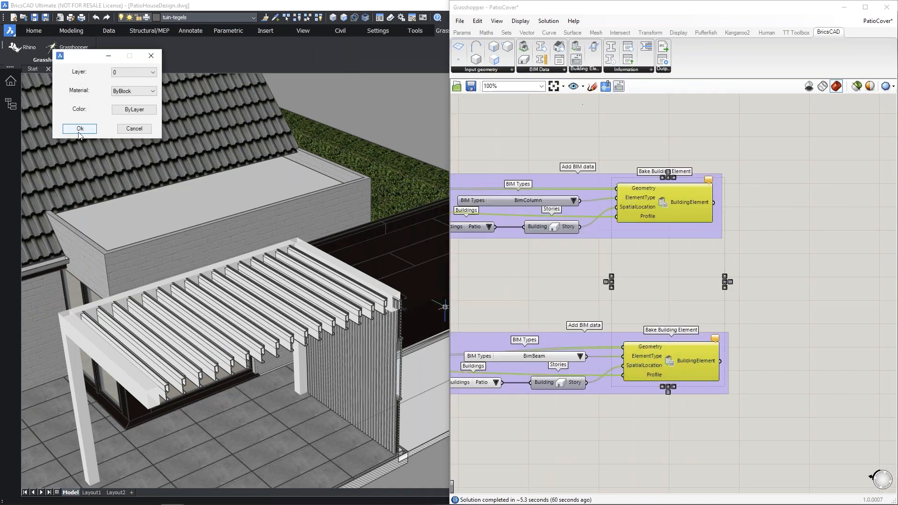
click(79, 131)
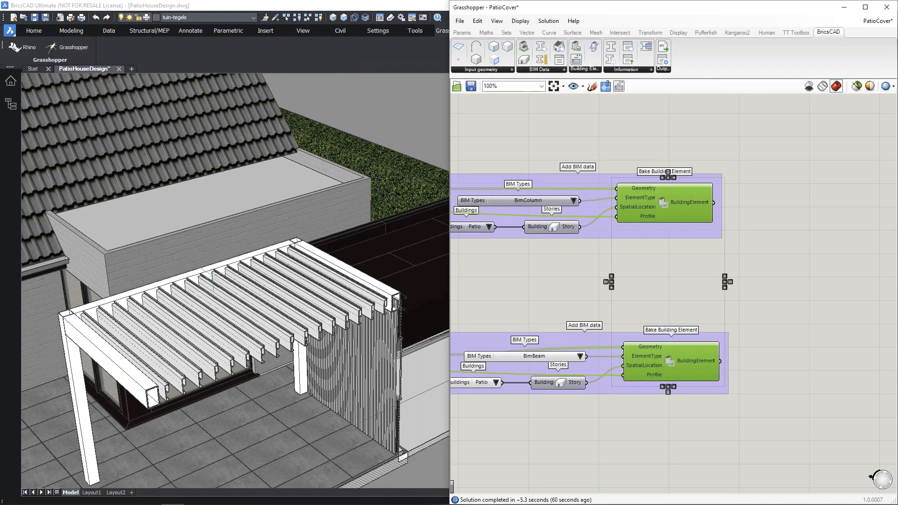
Step: Close the Grasshopper window and select the baked beam beside the hedge in the BricsCAD model
click(886, 7)
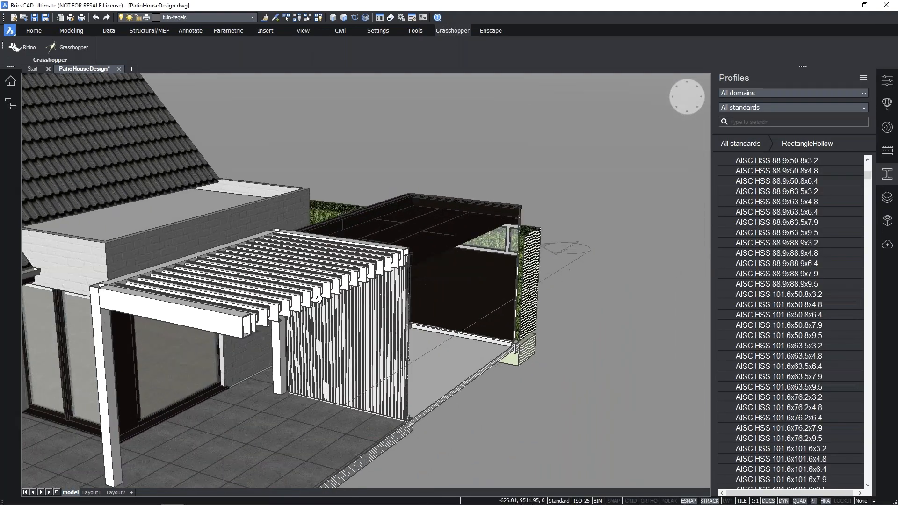
middle_drag(319, 299, 345, 262)
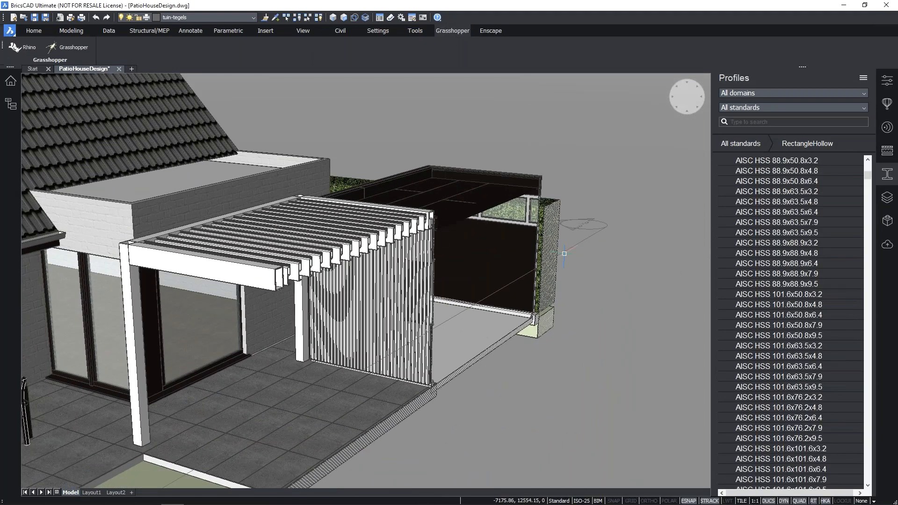
double_click(564, 253)
shift+middle_drag(313, 350, 421, 273)
click(326, 309)
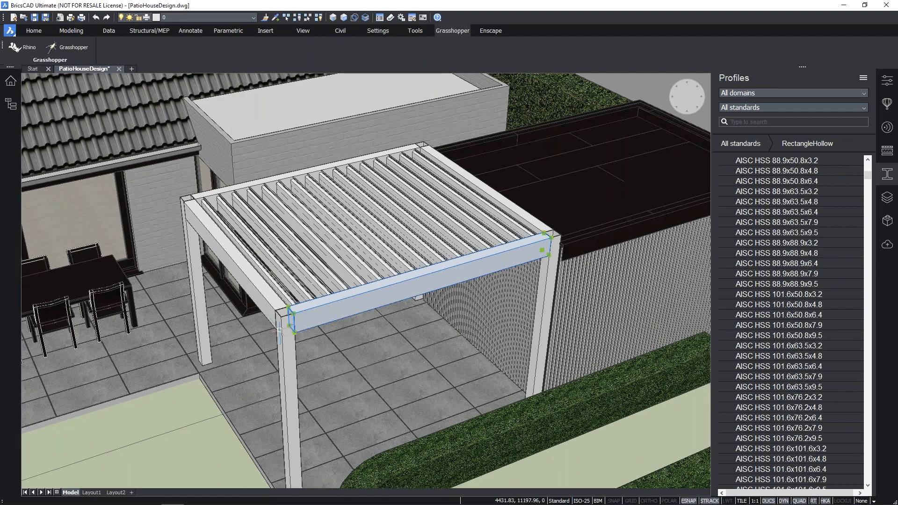
Step: Push the top face of the hollow corner column down below the tops of the adjoining beams
scroll(286, 333, up, 8)
key(Escape)
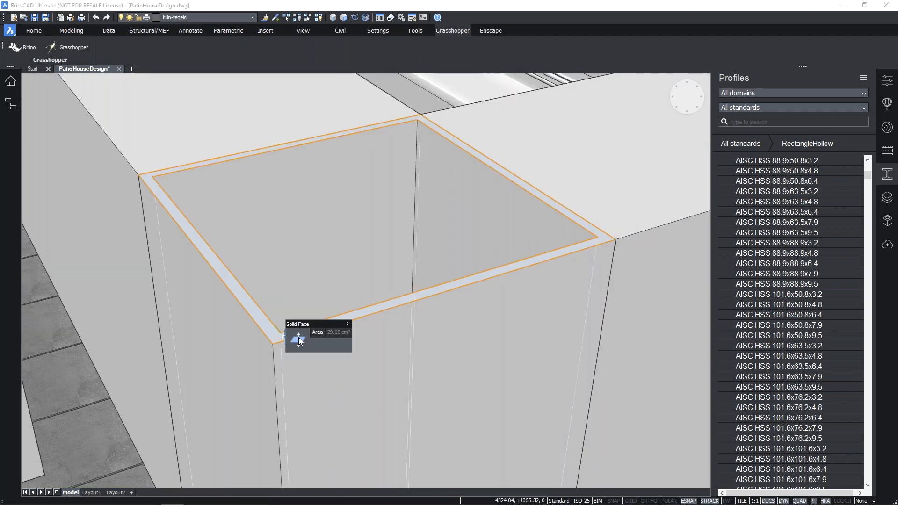
click(282, 335)
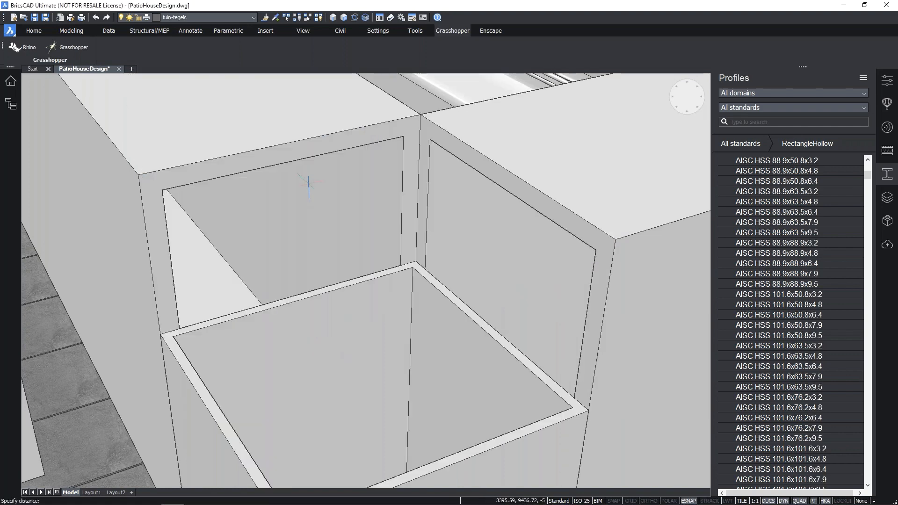
scroll(344, 411, down, 4)
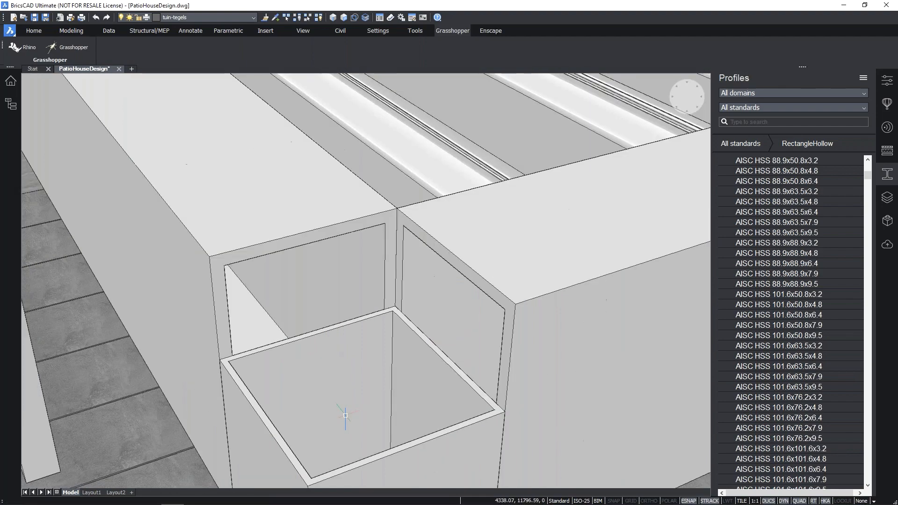
Step: Pull the corner column's top face back up to the top of the adjoining beams
shift+middle_drag(351, 408, 408, 330)
scroll(367, 294, up, 3)
scroll(343, 289, up, 2)
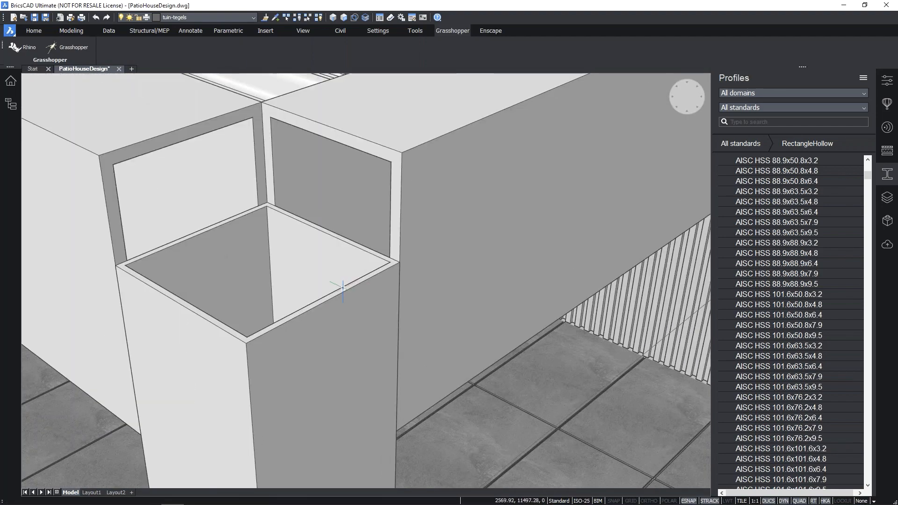
scroll(343, 289, up, 3)
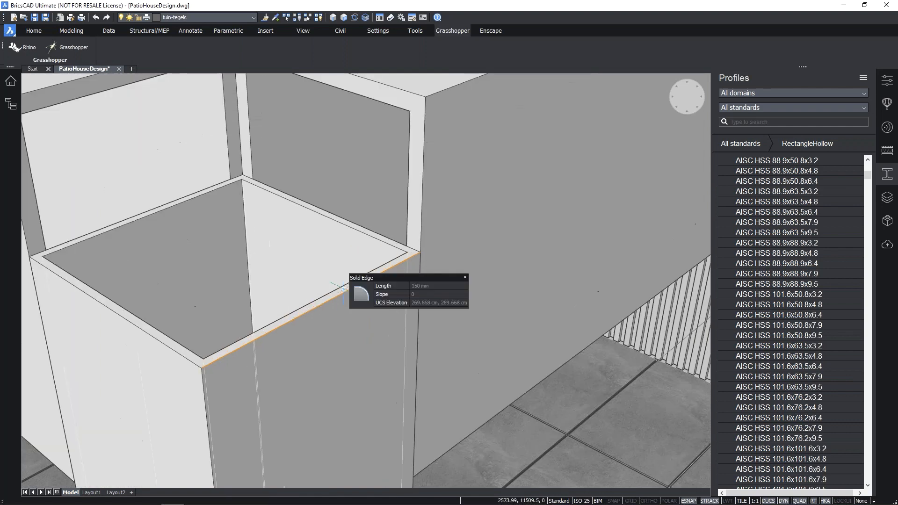
click(361, 292)
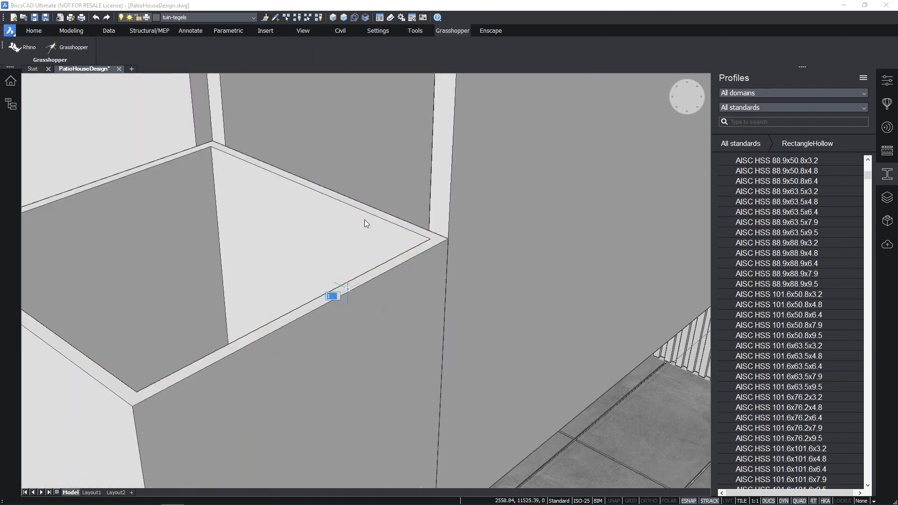
scroll(366, 219, down, 4)
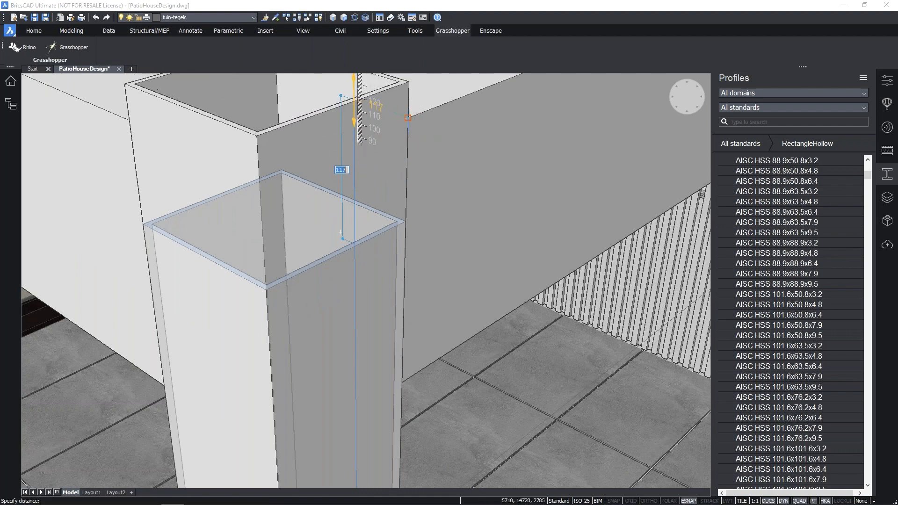
click(344, 236)
scroll(350, 250, down, 10)
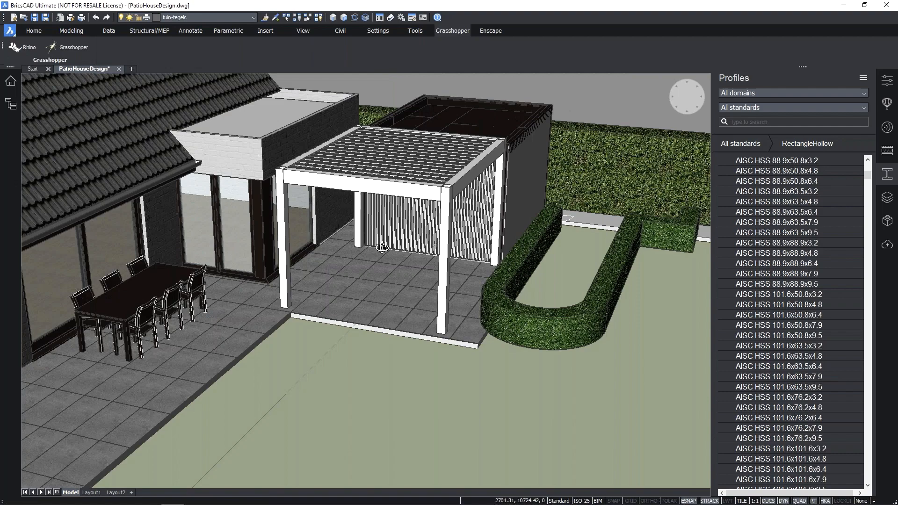
shift+middle_drag(382, 247, 337, 256)
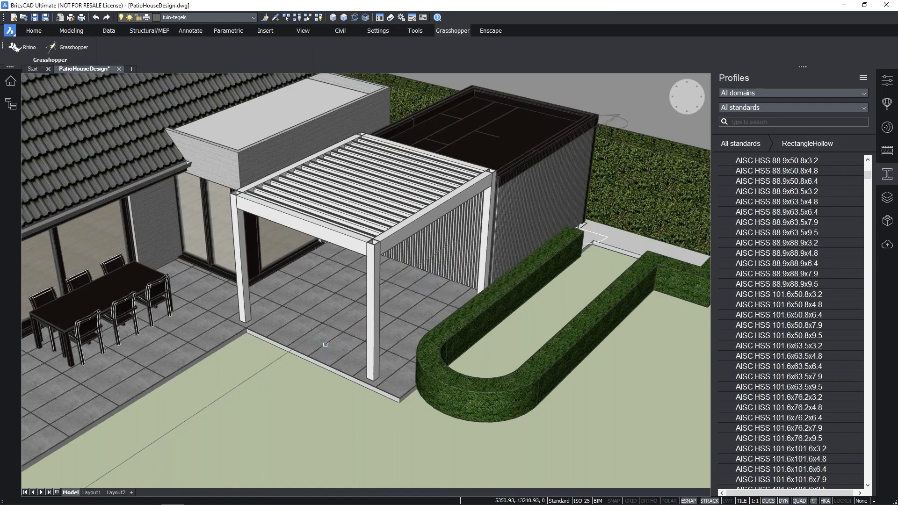
mouse_move(332, 332)
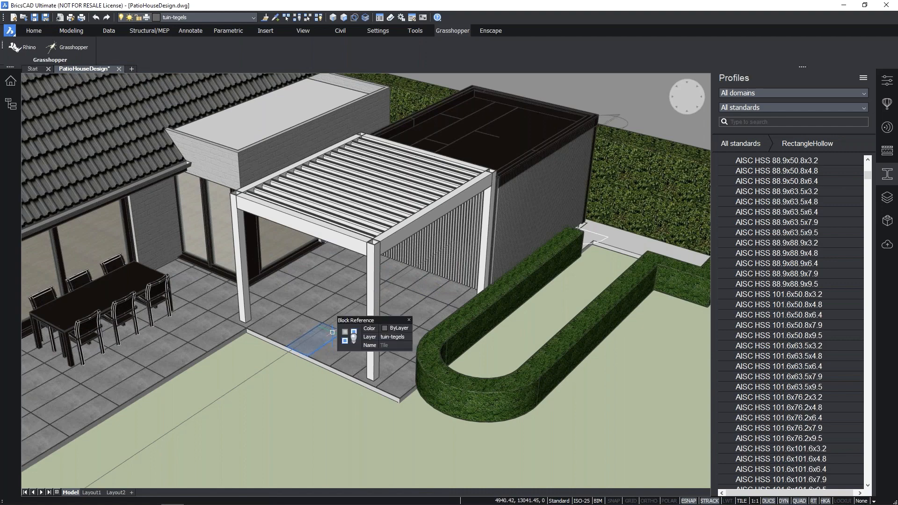
shift+middle_drag(346, 322, 369, 323)
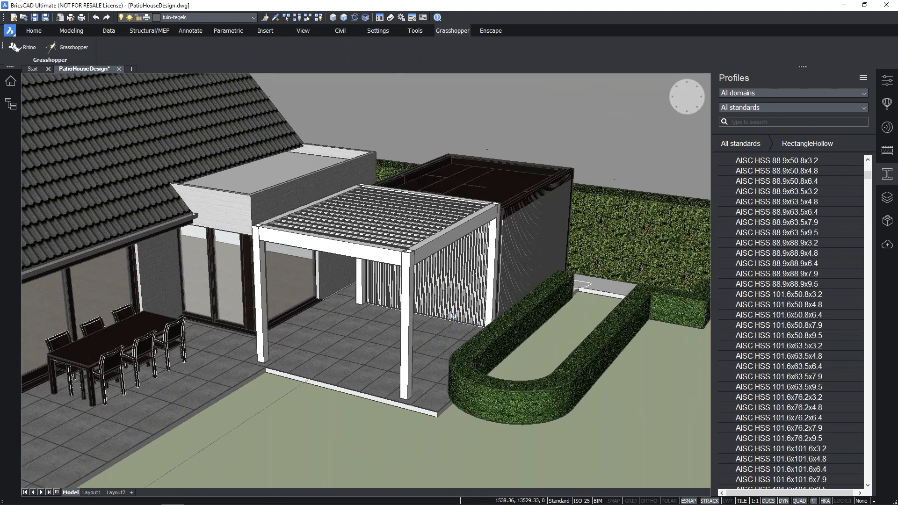
Step: Hide the profiles library beside the drawing and inspect the top of the hollow corner column up close
click(886, 87)
click(888, 90)
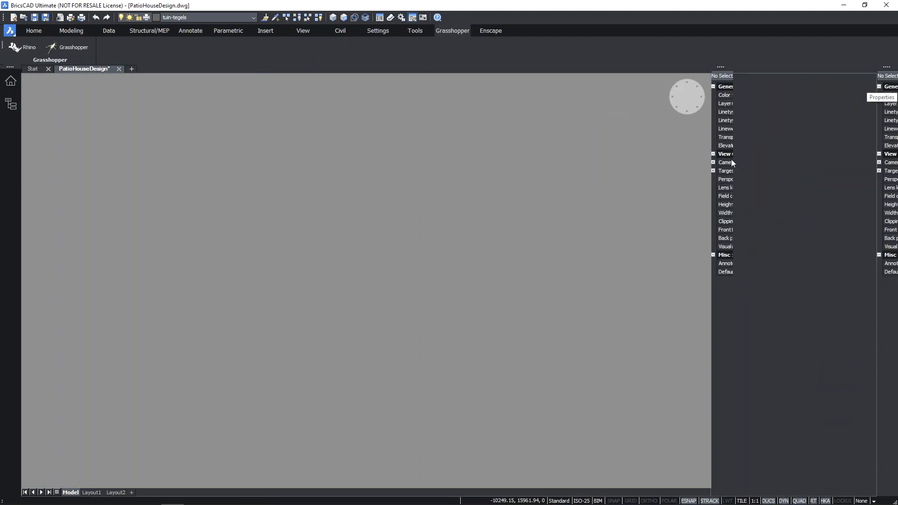
scroll(504, 242, up, 8)
scroll(504, 242, up, 5)
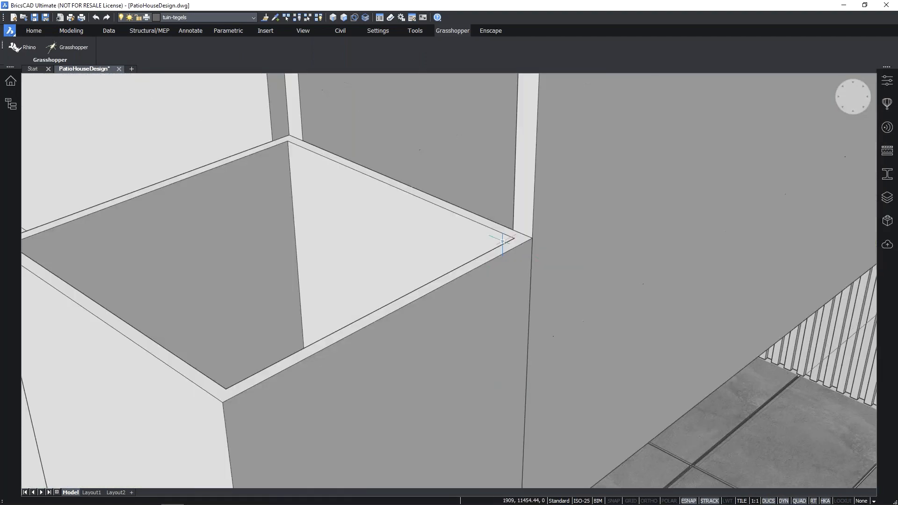
scroll(500, 240, down, 12)
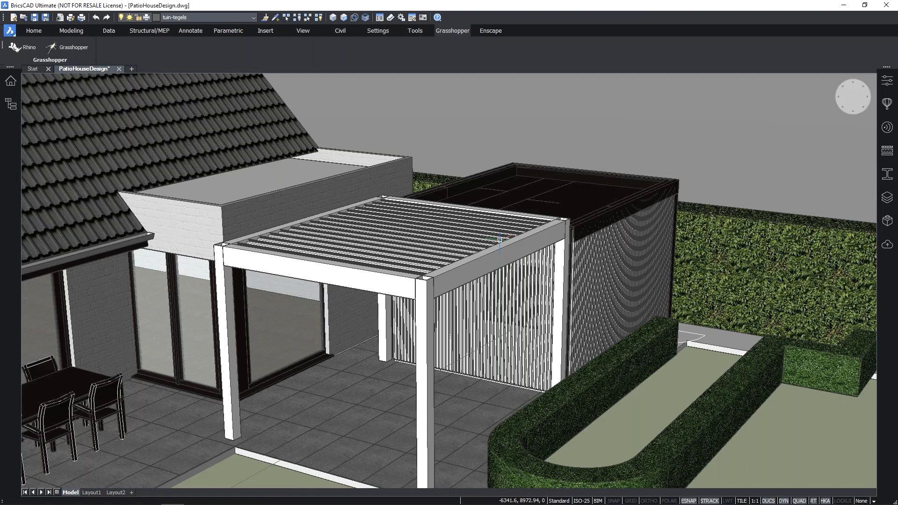
scroll(499, 240, down, 6)
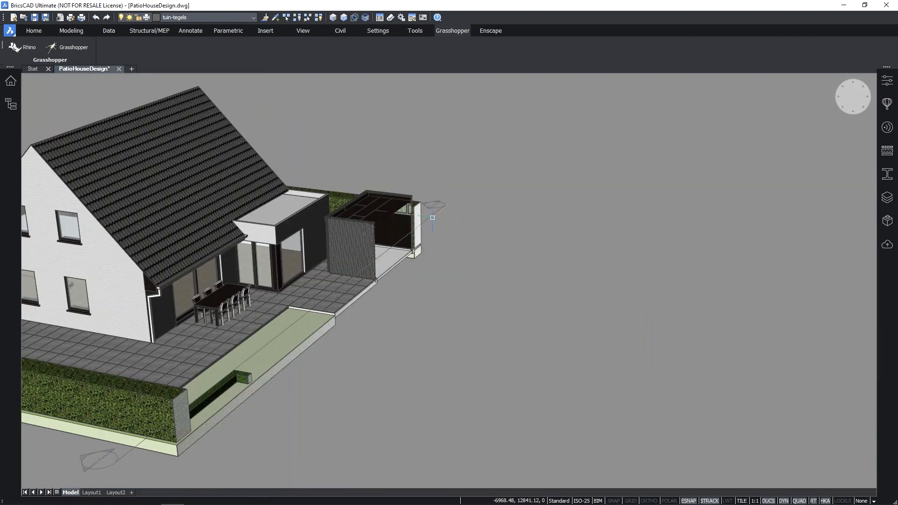
Step: Reopen the Grasshopper patio cover definition, shorten its window, and bring up the Enscape tools in BricsCAD
click(69, 49)
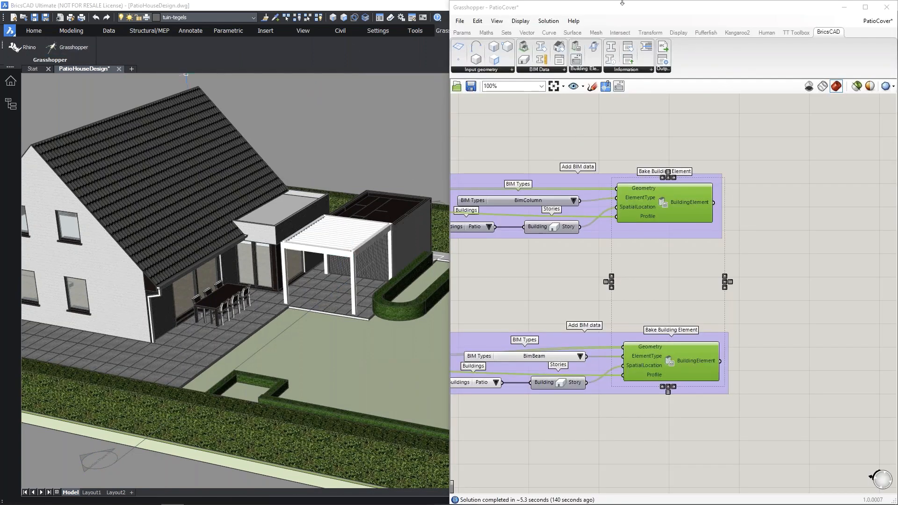
drag(622, 2, 622, 43)
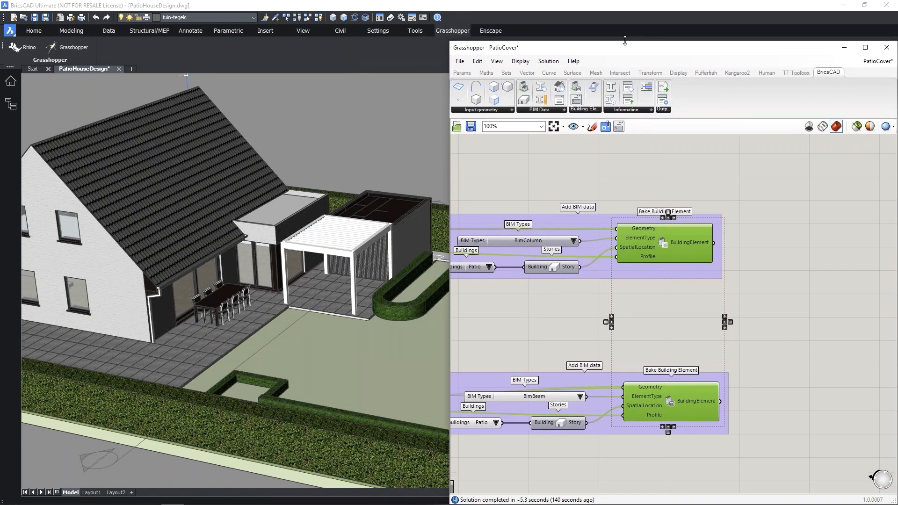
click(490, 31)
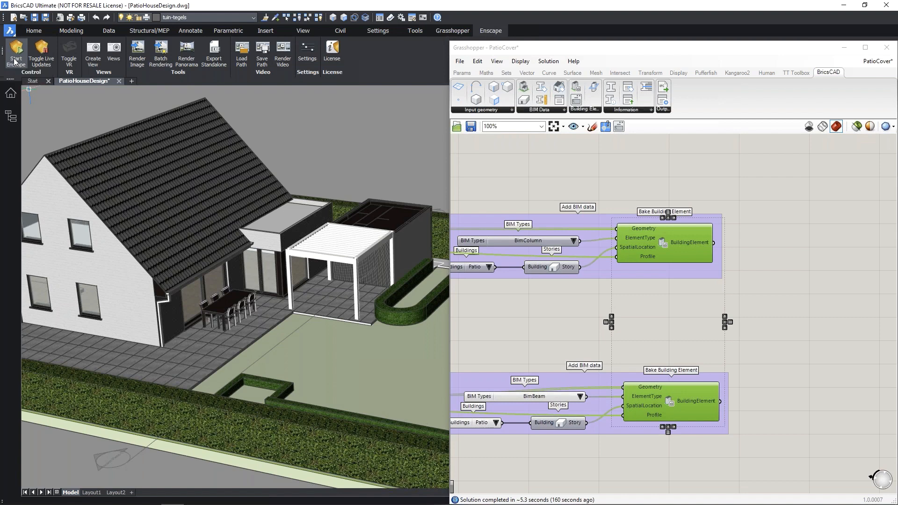
Step: Set the patio cover's Max total length in Grasshopper to 2800
scroll(657, 293, down, 8)
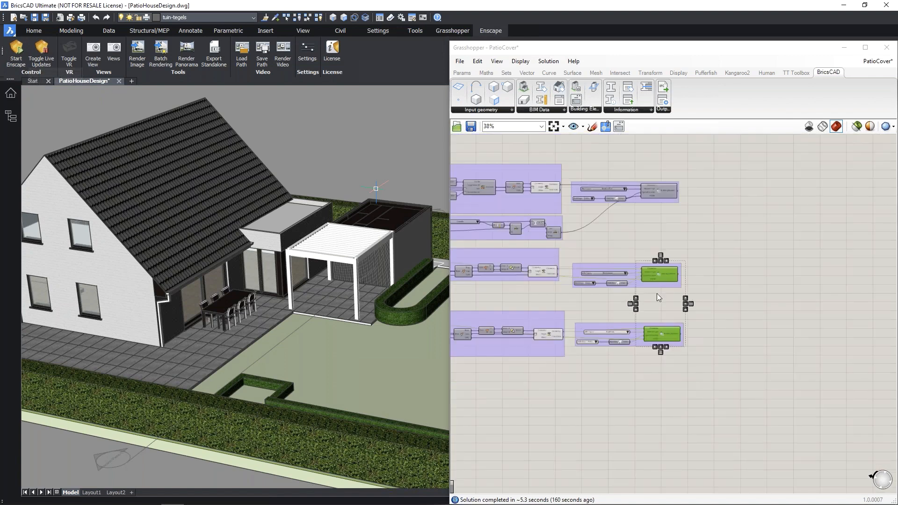
scroll(664, 265, up, 10)
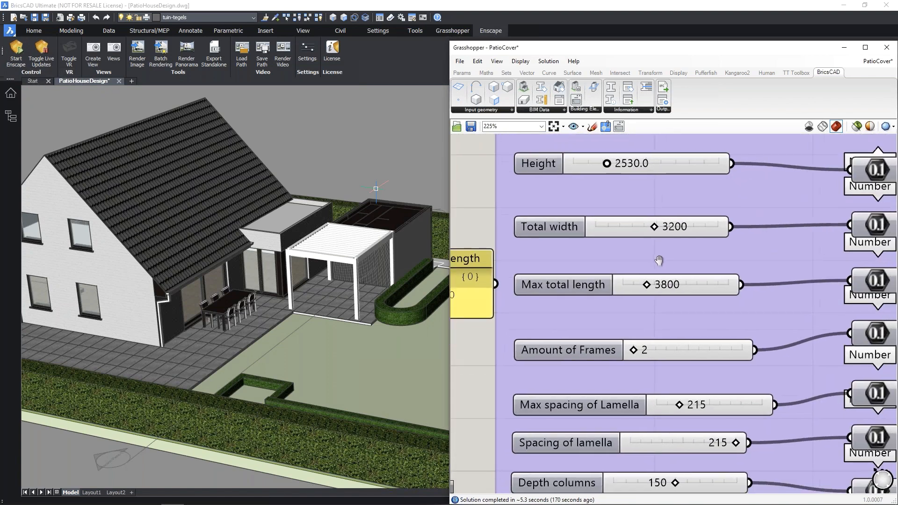
double_click(675, 282)
text(2800)
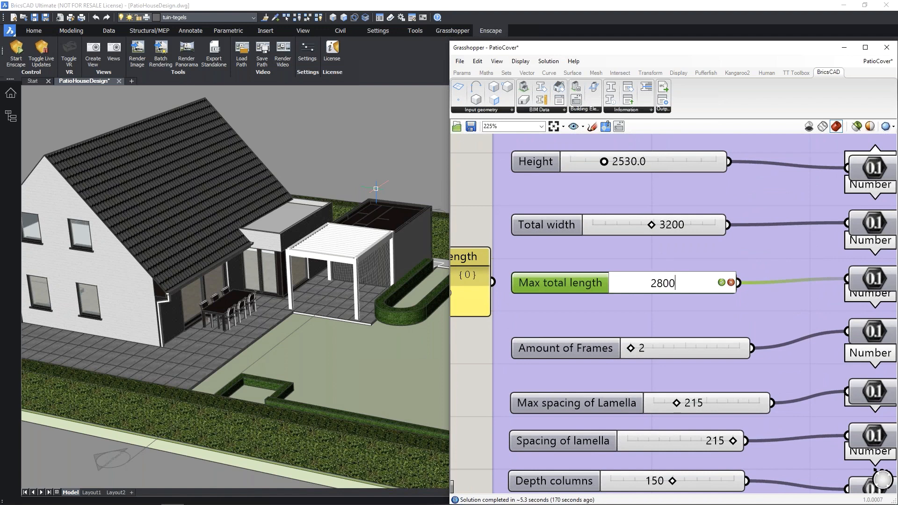
key(Return)
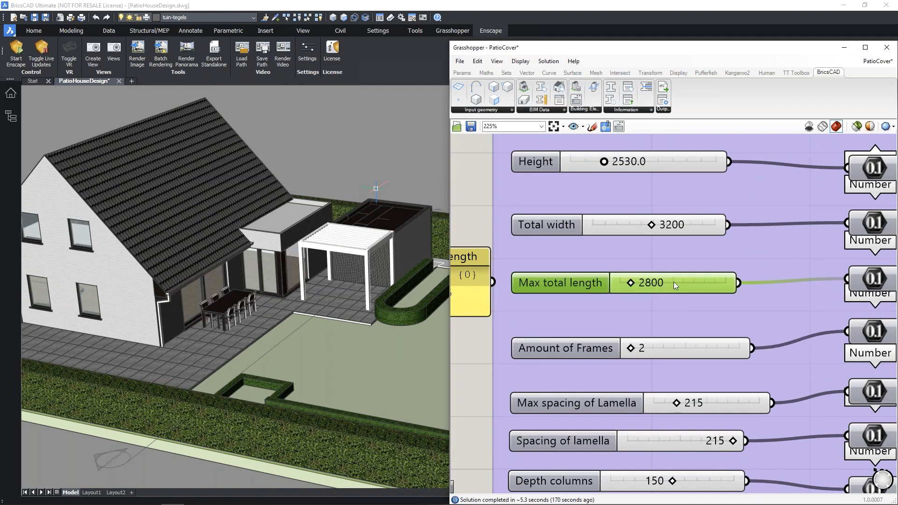
scroll(348, 284, up, 3)
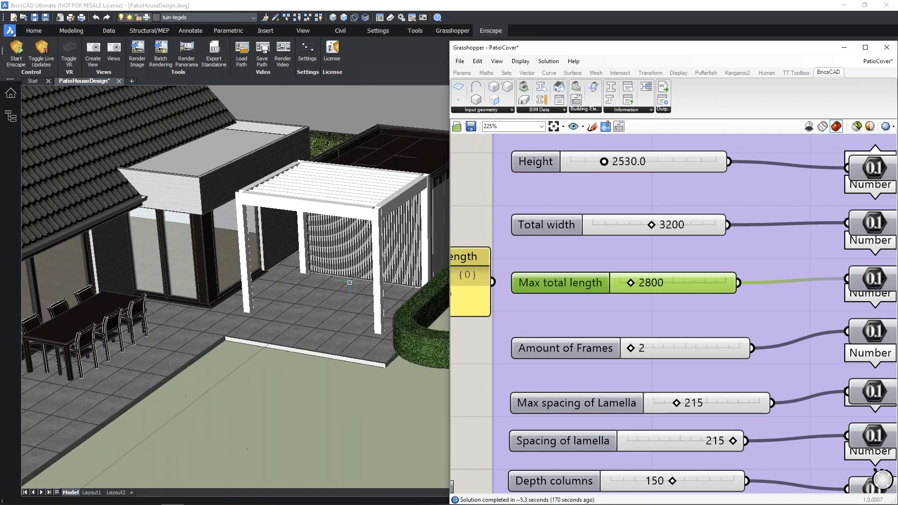
Step: Start Enscape on the whole house model and tile its window side by side with BricsCAD
scroll(348, 284, down, 5)
scroll(348, 284, down, 2)
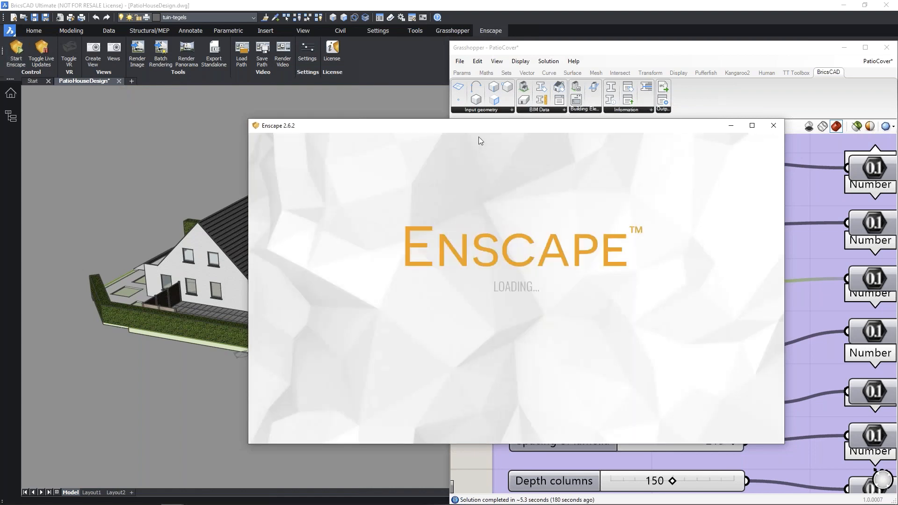
drag(481, 125, 0, 138)
click(698, 192)
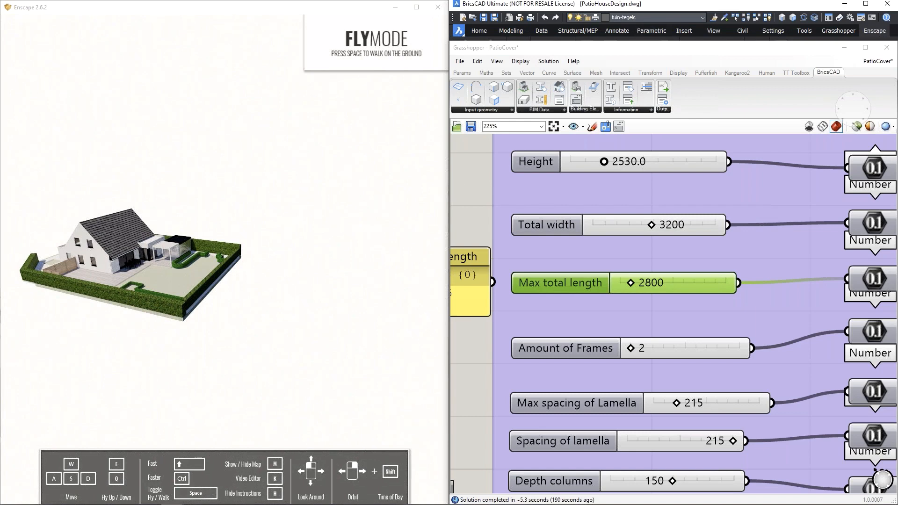
Step: Narrow the Grasshopper window so that Enscape, BricsCAD and all of the patio cover's input sliders are visible together
drag(617, 47, 897, 62)
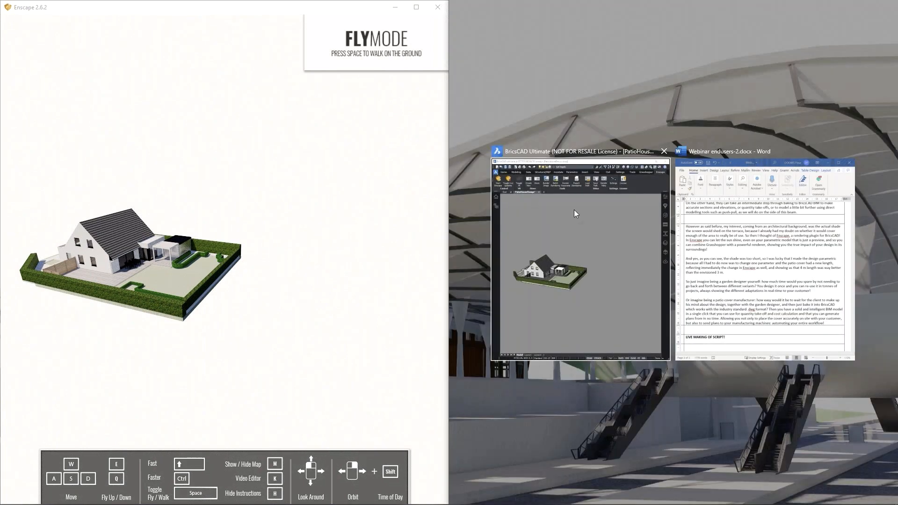
click(567, 211)
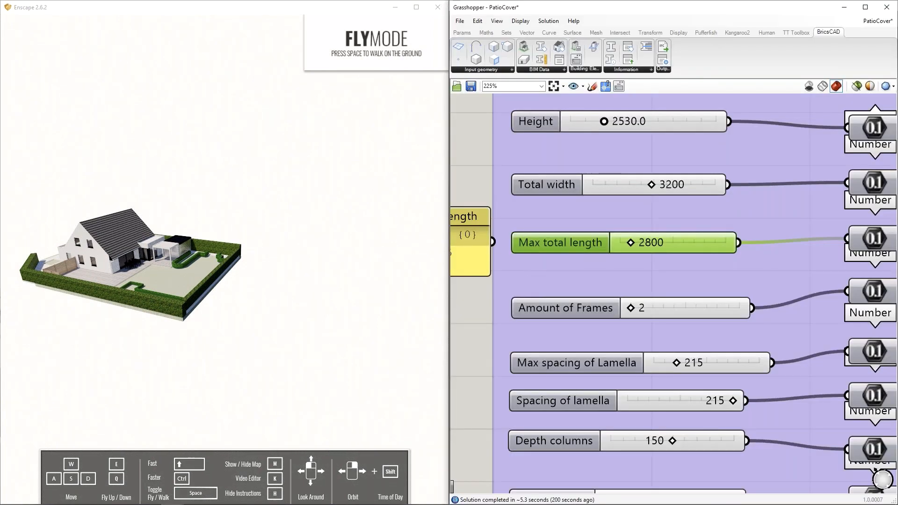
drag(451, 305, 706, 287)
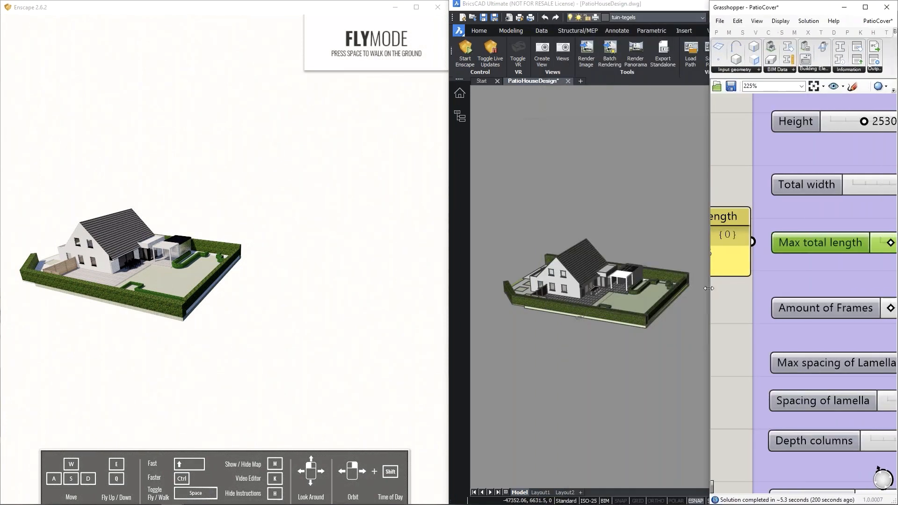
drag(448, 324, 321, 314)
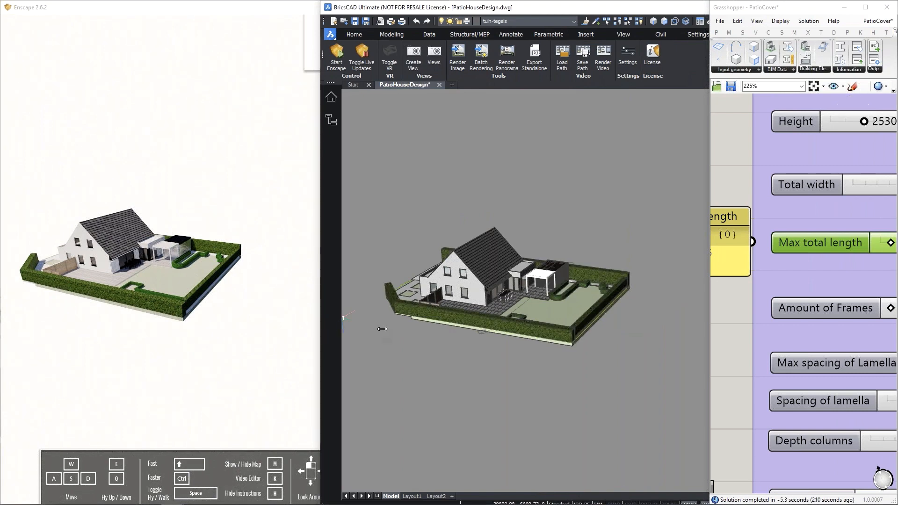
drag(319, 329, 445, 342)
scroll(807, 229, down, 5)
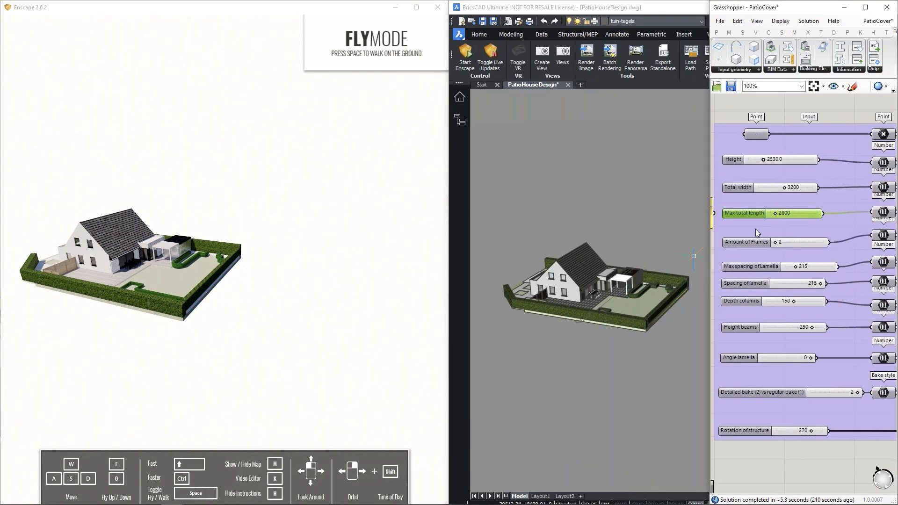
Step: Fly the Enscape camera from the overview of the house down to the patio cover on the terrace
right_drag(143, 258, 101, 245)
drag(101, 245, 75, 263)
key(w)
key(w)
right_drag(75, 263, 91, 262)
drag(91, 263, 90, 254)
key(w)
key(w)
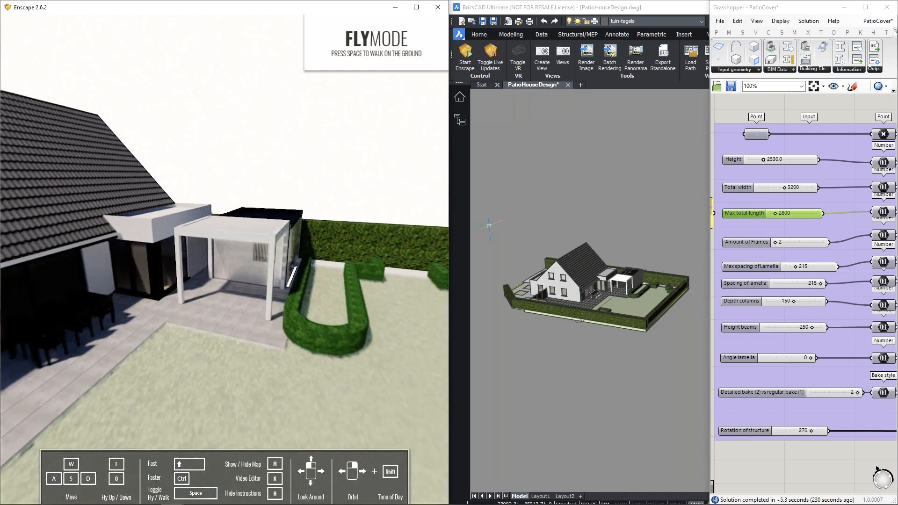
key(w)
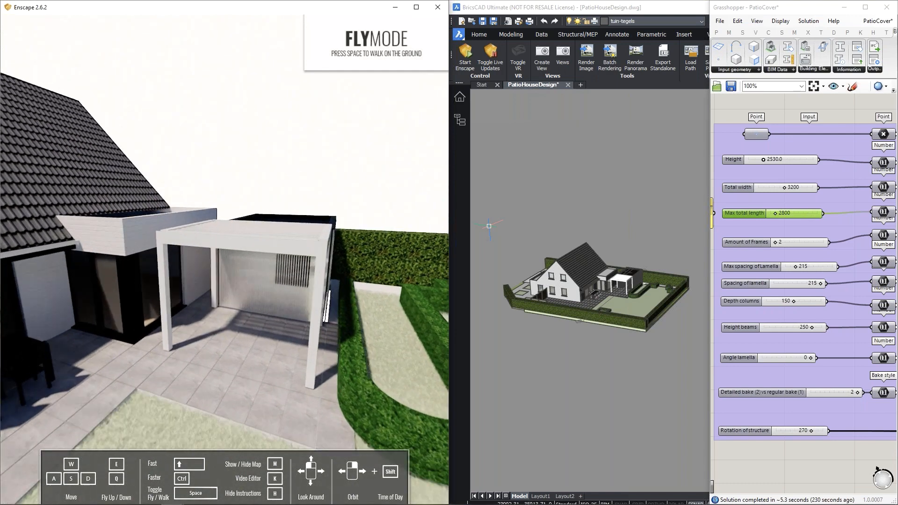
Step: Switch Enscape to walk mode in front of the patio cover and shift the time of day to study its shade
key(space)
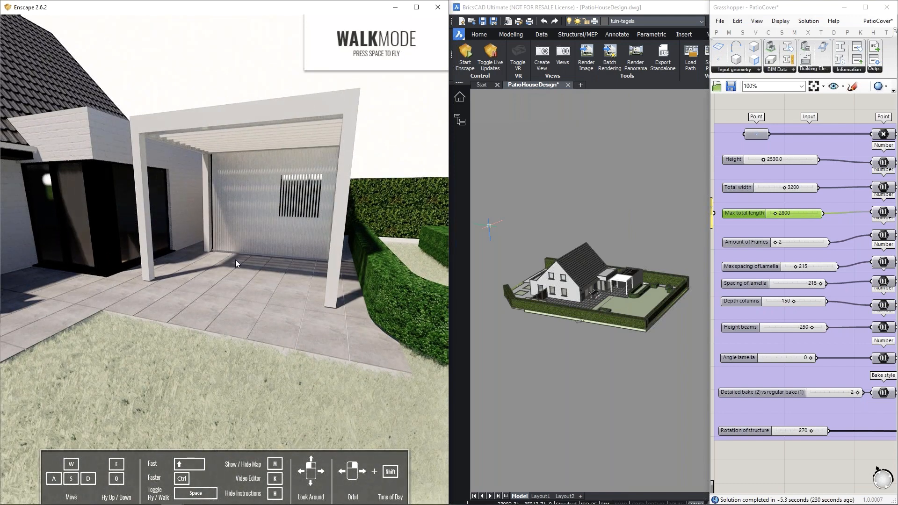
key(w)
mouse_move(235, 260)
mouse_down()
mouse_move(337, 279)
mouse_move(310, 259)
mouse_move(205, 236)
mouse_move(242, 269)
mouse_up()
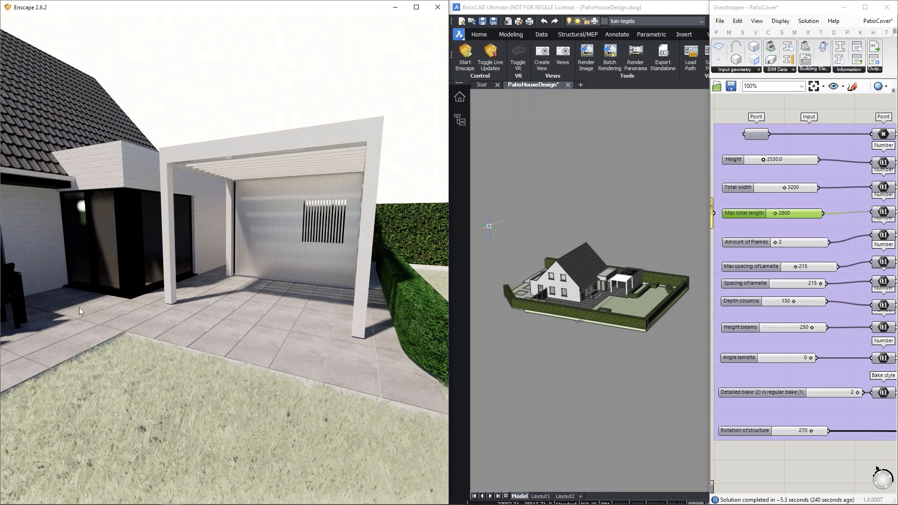
shift+right_drag(79, 308, 105, 307)
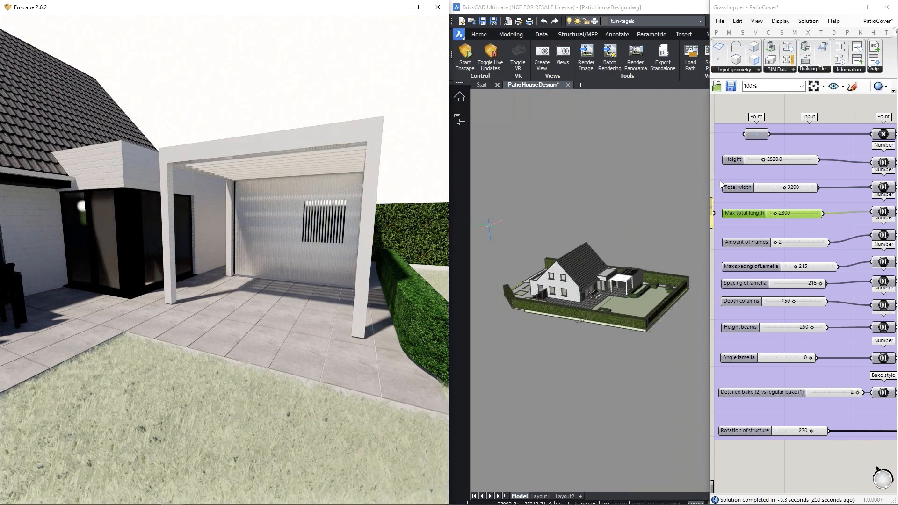
Step: Set the patio cover's Max total length in Grasshopper to 3800
double_click(792, 211)
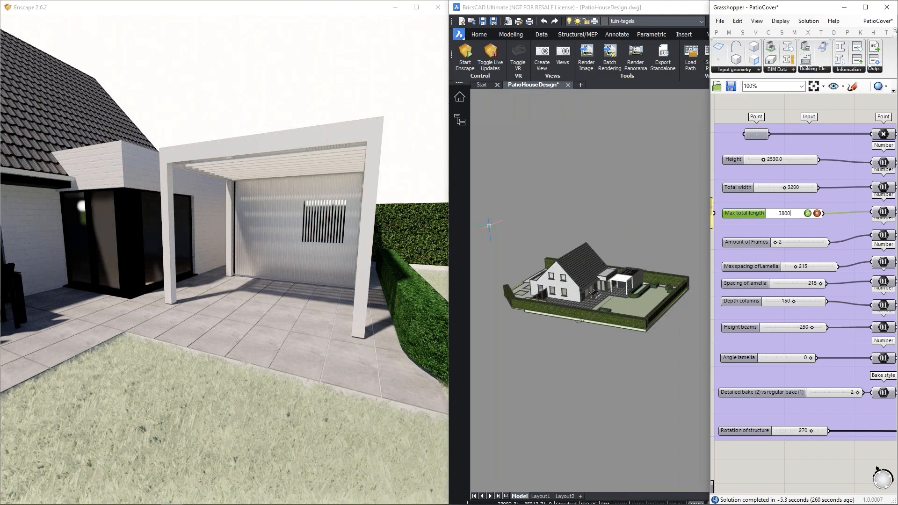
text(3800)
key(Return)
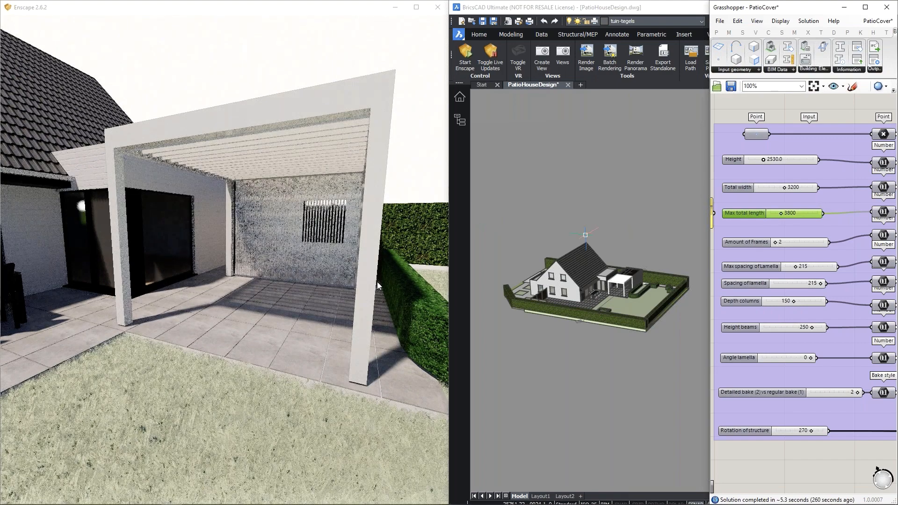
Step: Shift the Enscape time of day to about 14:40 and orbit around the lengthened cover to examine its shadow
mouse_move(283, 295)
shift+right_down()
mouse_move(393, 294)
mouse_move(297, 292)
shift+right_up()
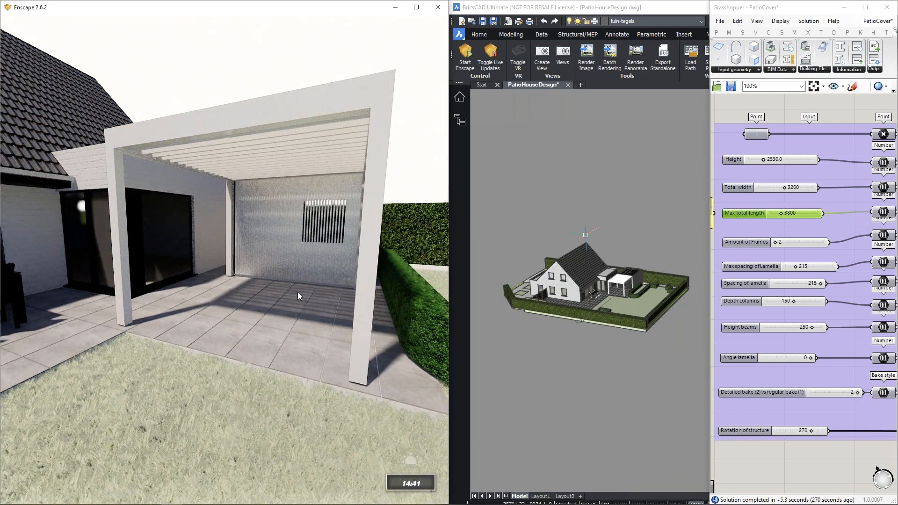
right_drag(378, 271, 305, 287)
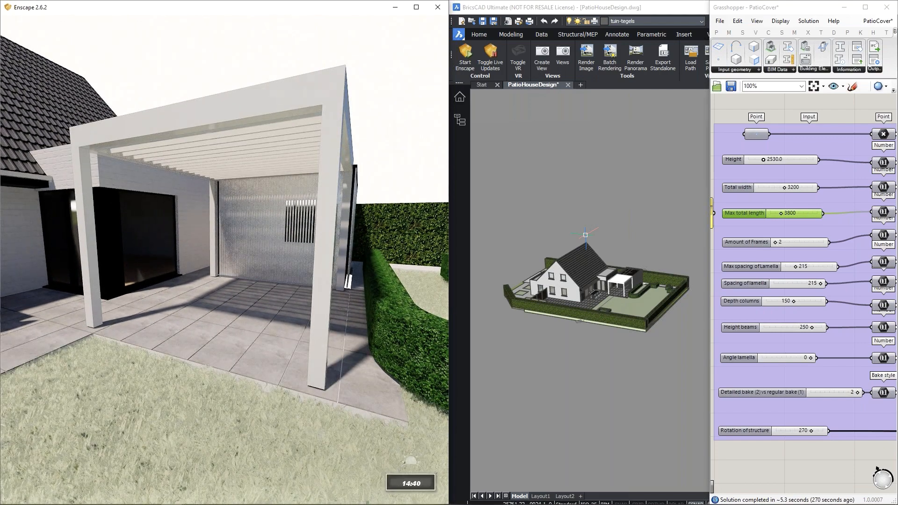
drag(303, 277, 305, 276)
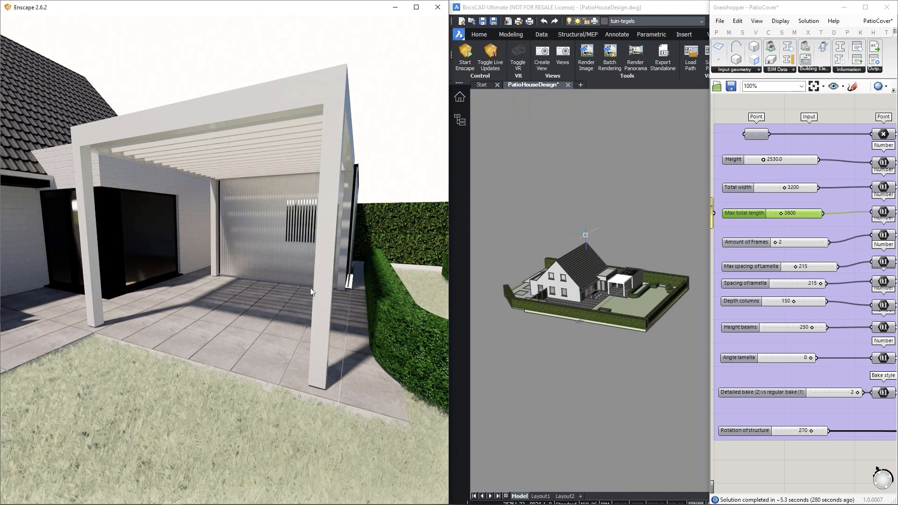
mouse_move(311, 287)
mouse_down()
mouse_move(311, 299)
mouse_move(305, 274)
mouse_move(316, 273)
mouse_up()
right_drag(311, 288, 336, 289)
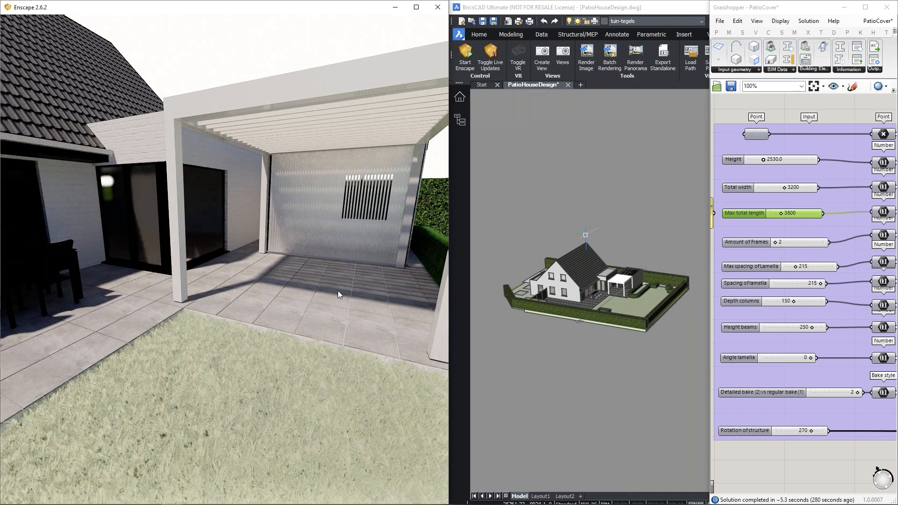
Step: Fly up and sideways over the patio cover in Enscape to view its lamella roof from above
key(e)
drag(351, 306, 328, 323)
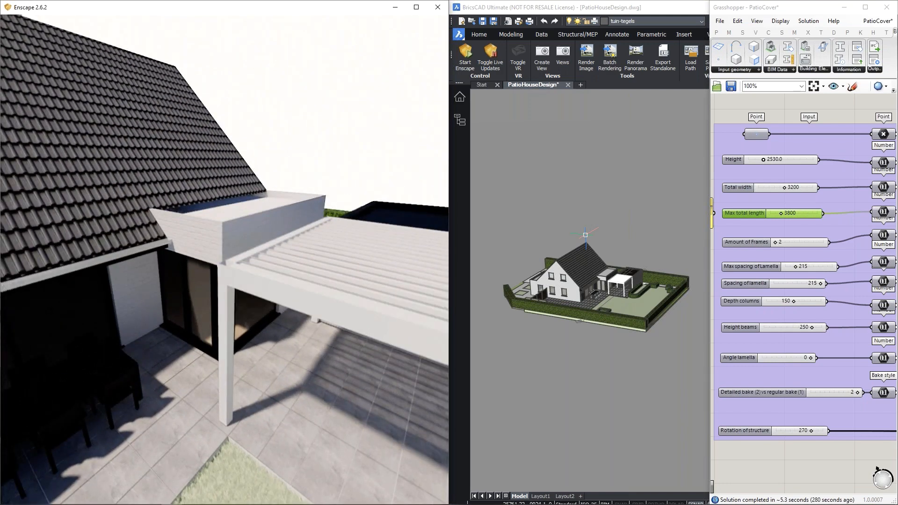
key(d)
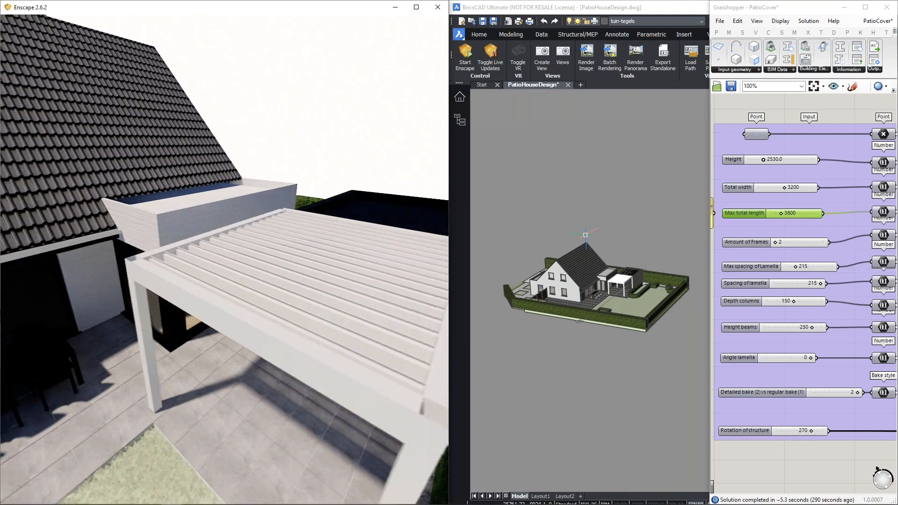
key(d)
drag(355, 303, 337, 304)
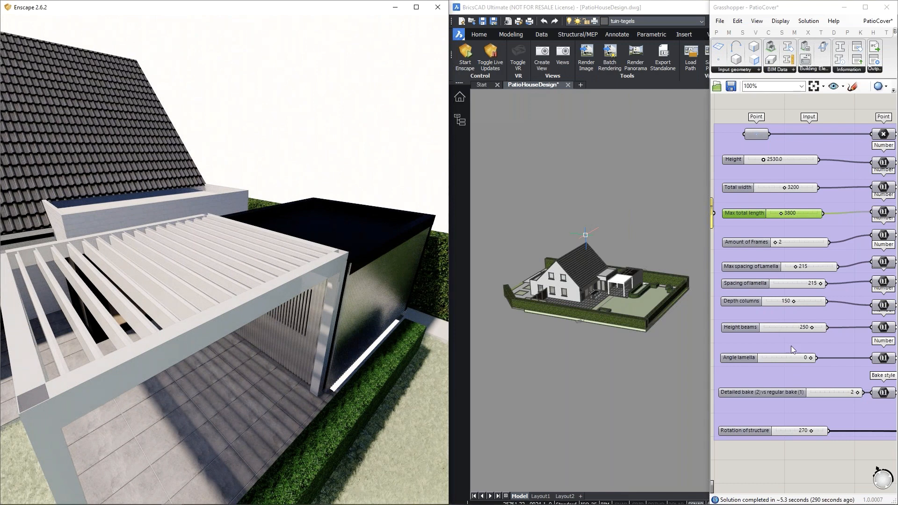
Step: Rotate the patio cover's lamellas in Grasshopper, setting Angle lamella to -23, -65 and finally -90
scroll(787, 324, down, 2)
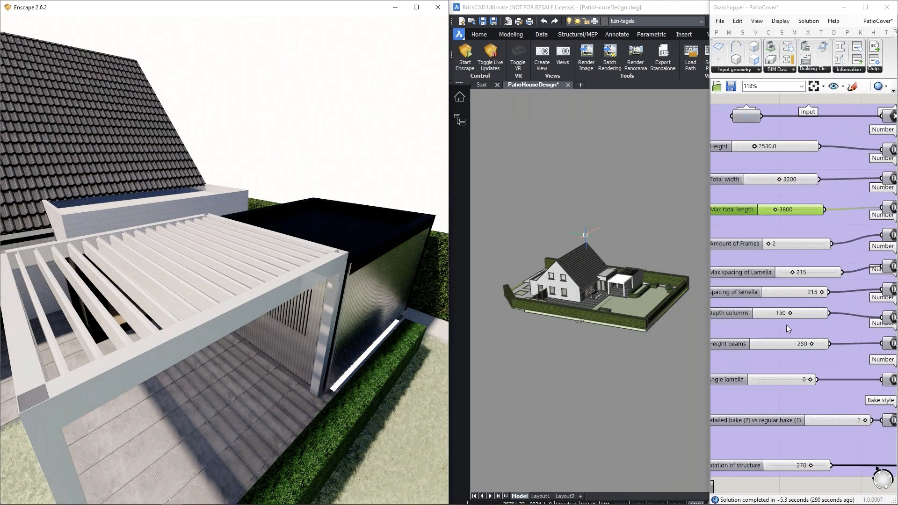
scroll(768, 336, up, 5)
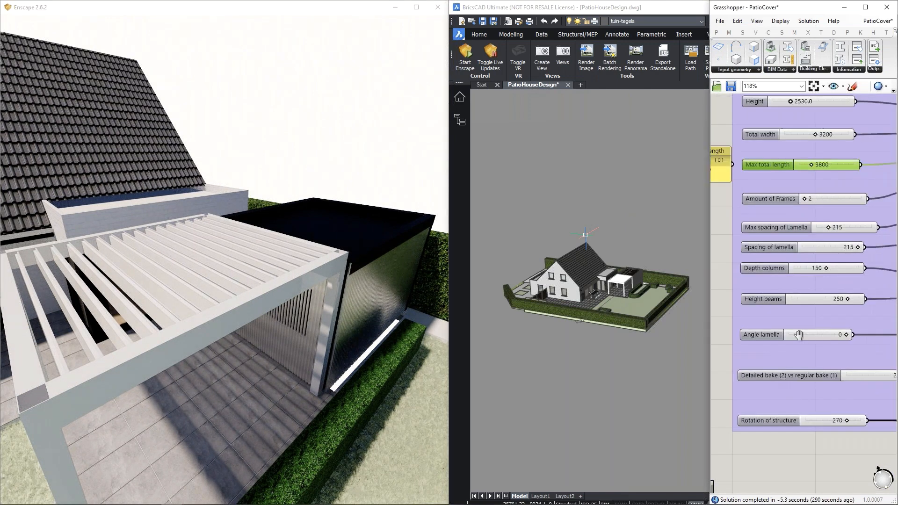
drag(866, 328, 844, 333)
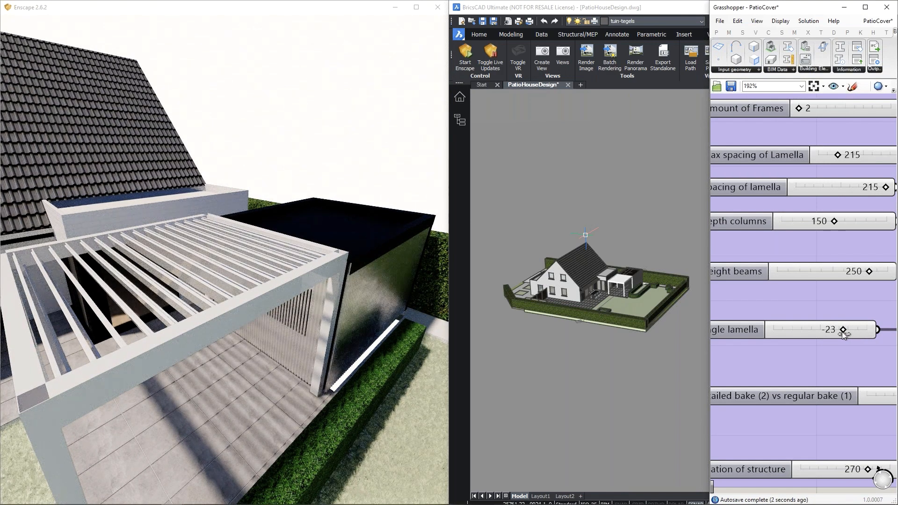
drag(841, 333, 810, 338)
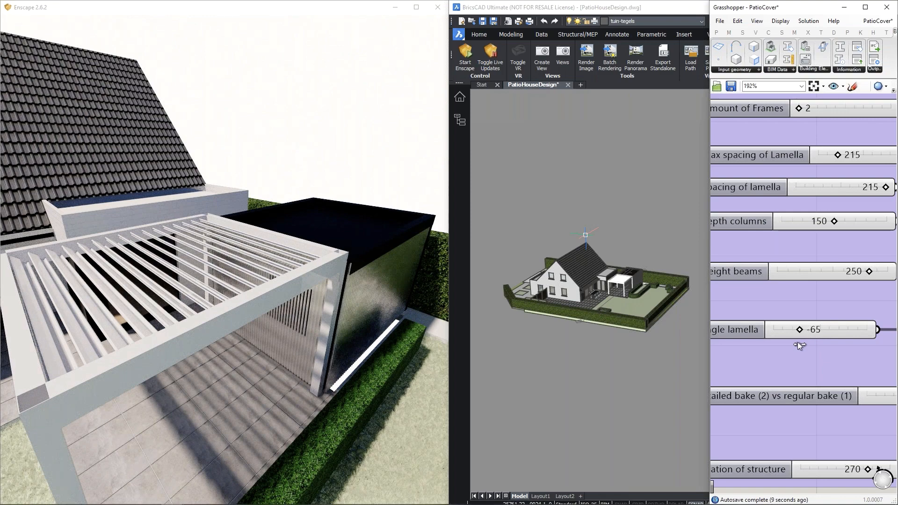
drag(798, 344, 760, 350)
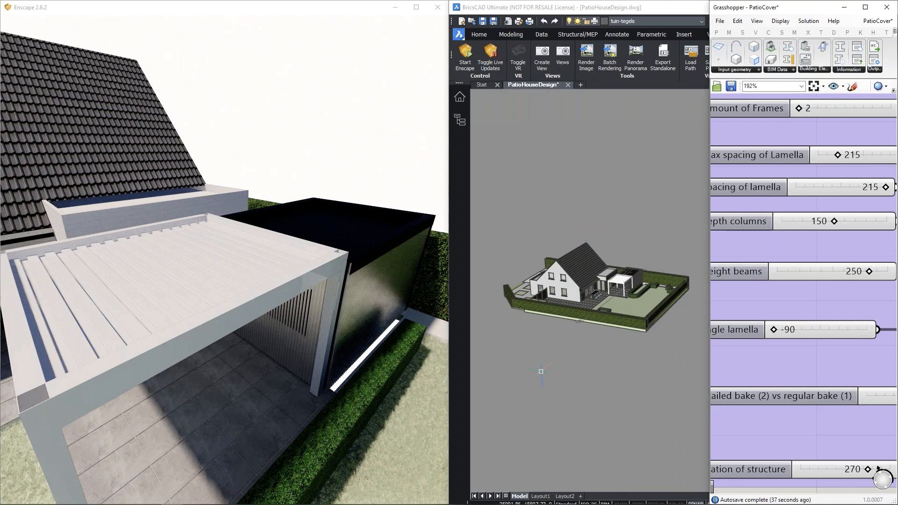
scroll(795, 316, down, 5)
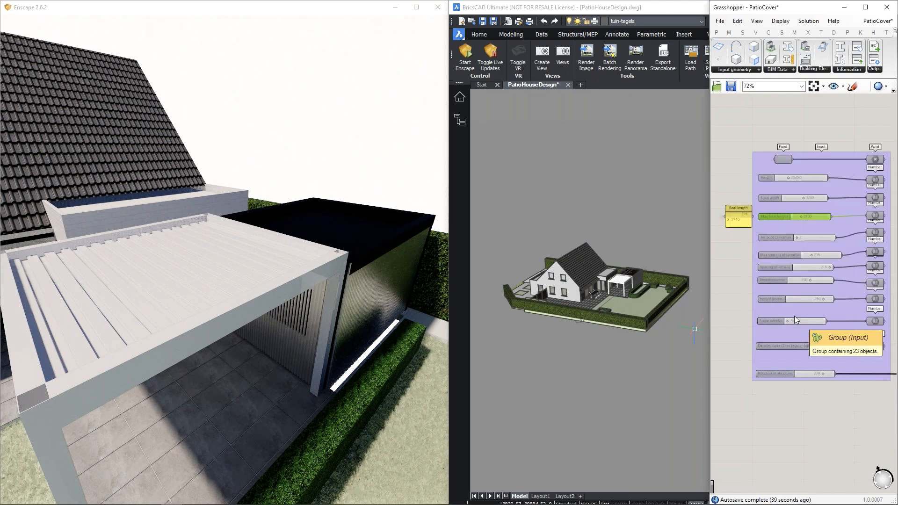
scroll(794, 316, up, 2)
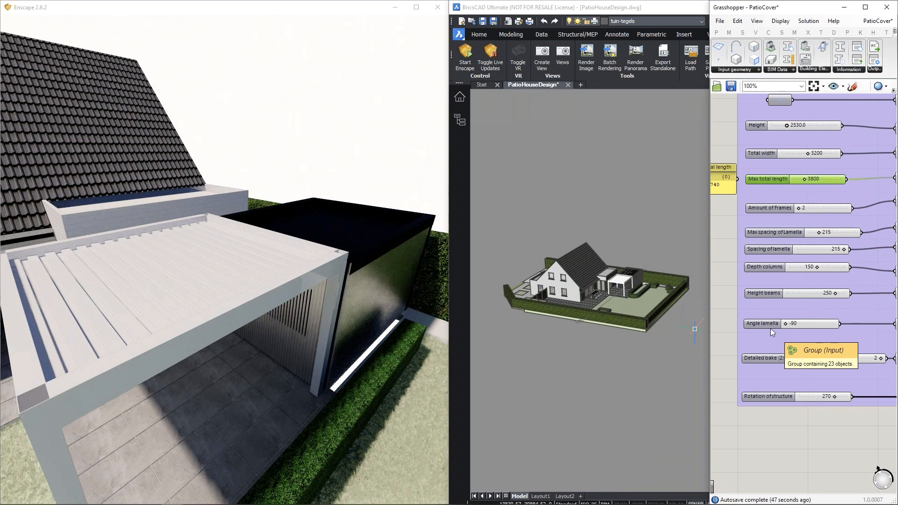
Step: Relocate the patio cover by setting one new Point at the base of the house's gable wall on the BricsCAD terrace
right_drag(240, 400, 300, 344)
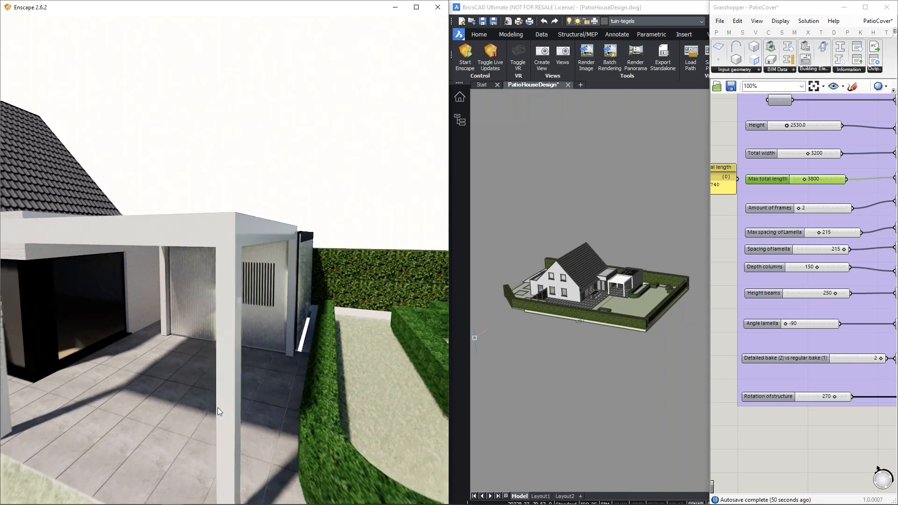
scroll(218, 408, down, 3)
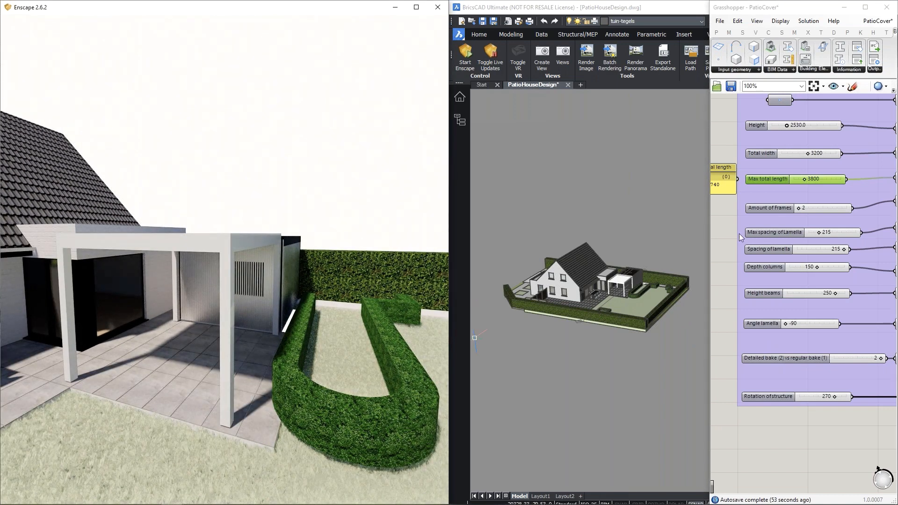
scroll(801, 181, down, 3)
scroll(786, 132, up, 4)
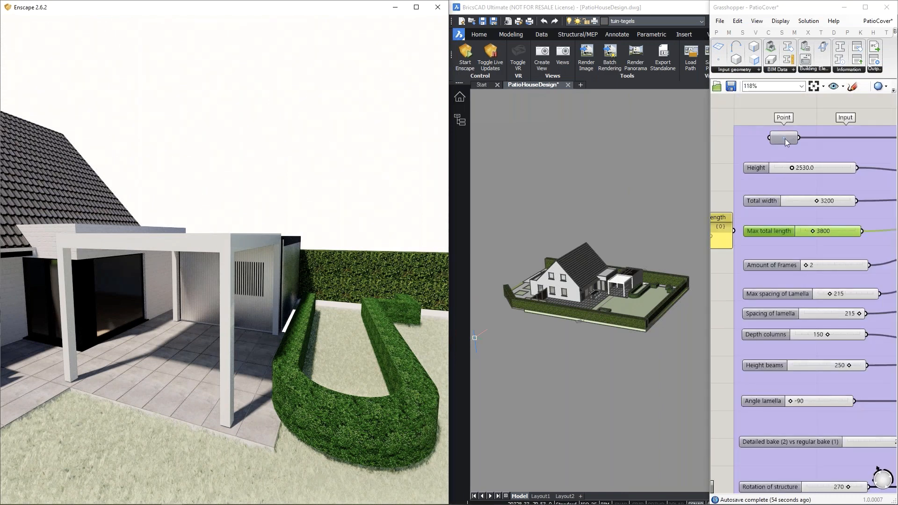
right_click(780, 142)
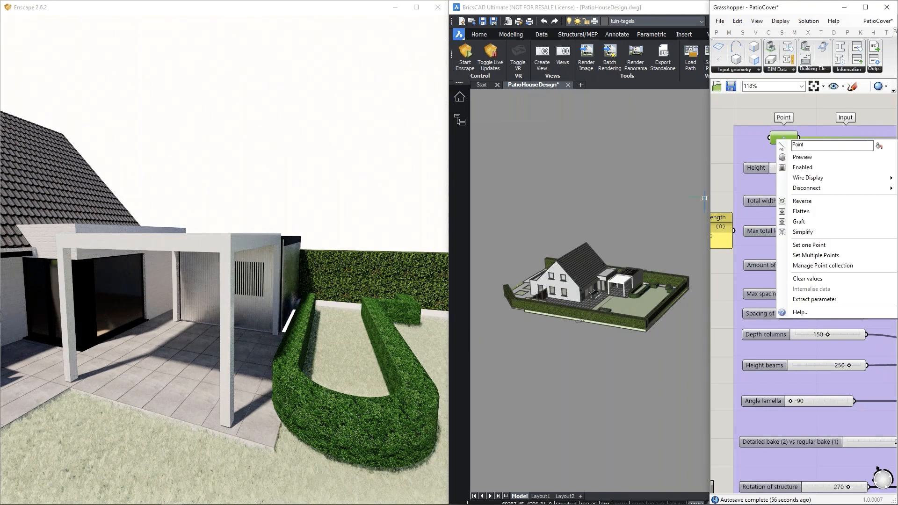
click(810, 244)
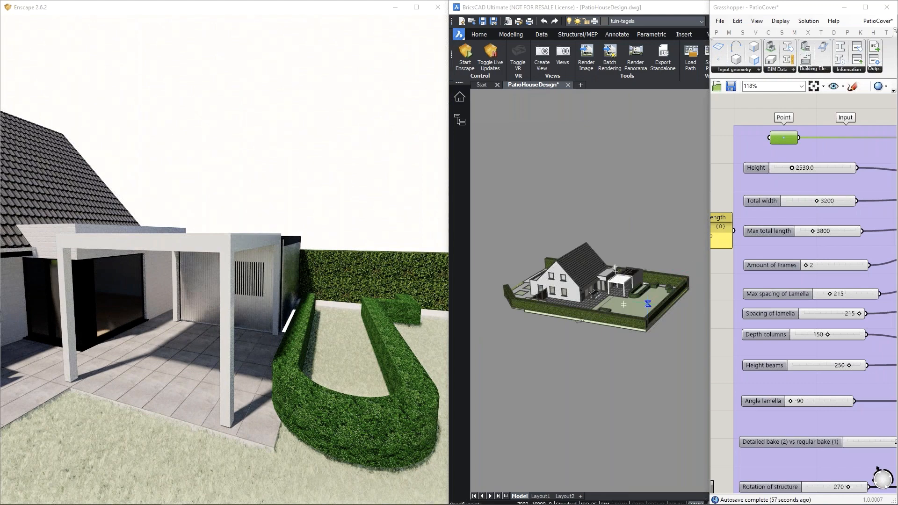
shift+middle_drag(648, 304, 692, 353)
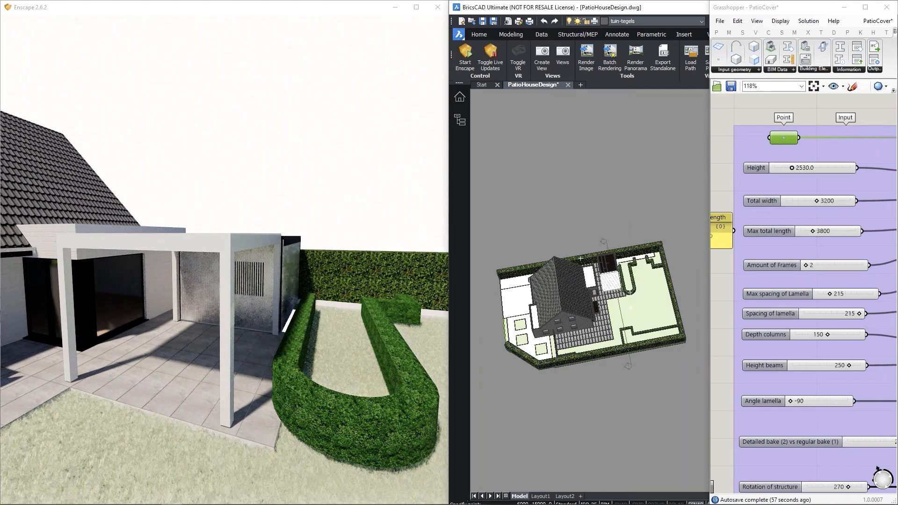
scroll(591, 330, up, 5)
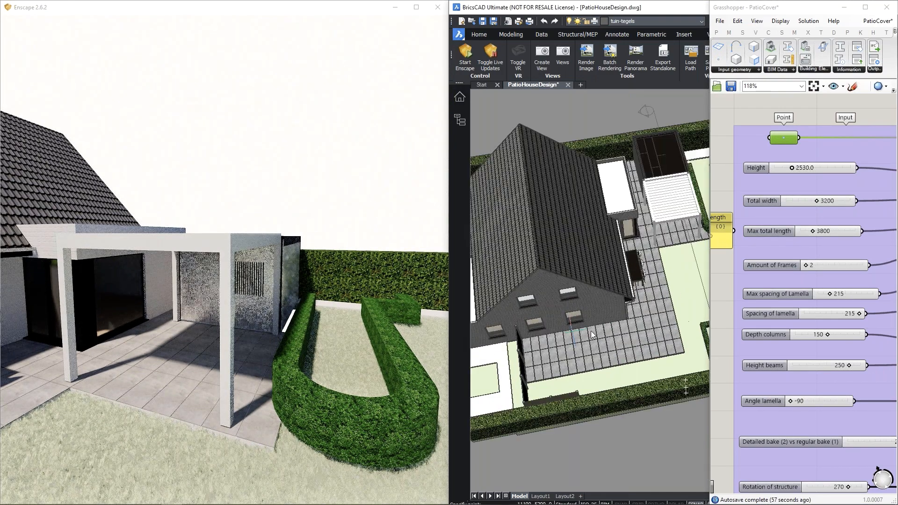
scroll(591, 330, up, 5)
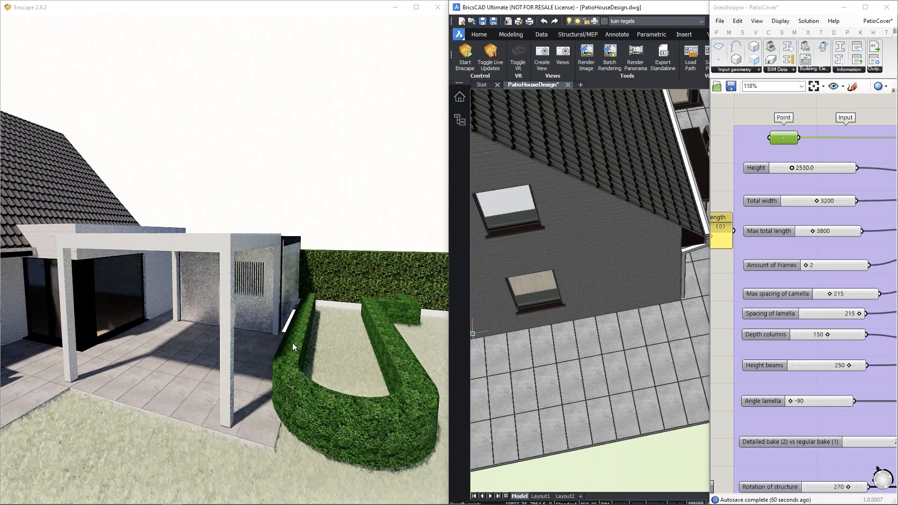
Step: Fly back in Enscape to examine the patio cover at its new location against the gable wall
scroll(186, 337, down, 5)
right_drag(184, 338, 234, 349)
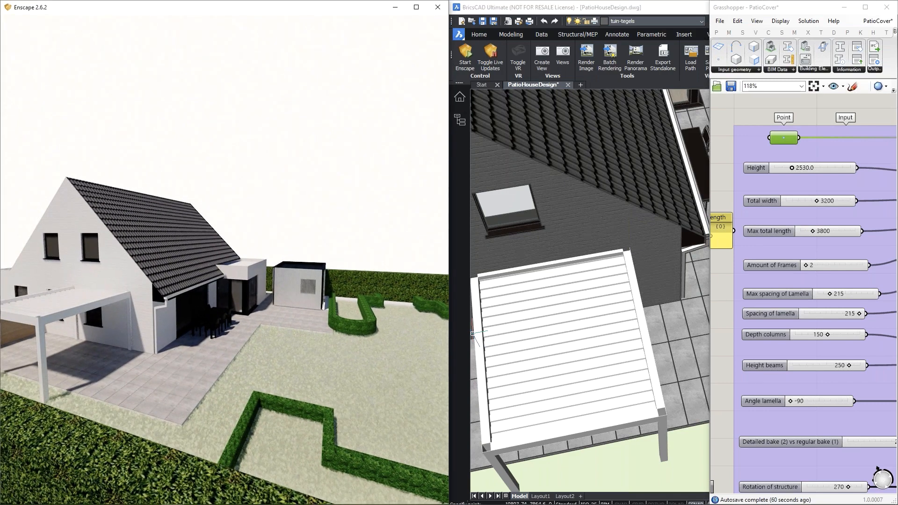
middle_drag(234, 349, 304, 369)
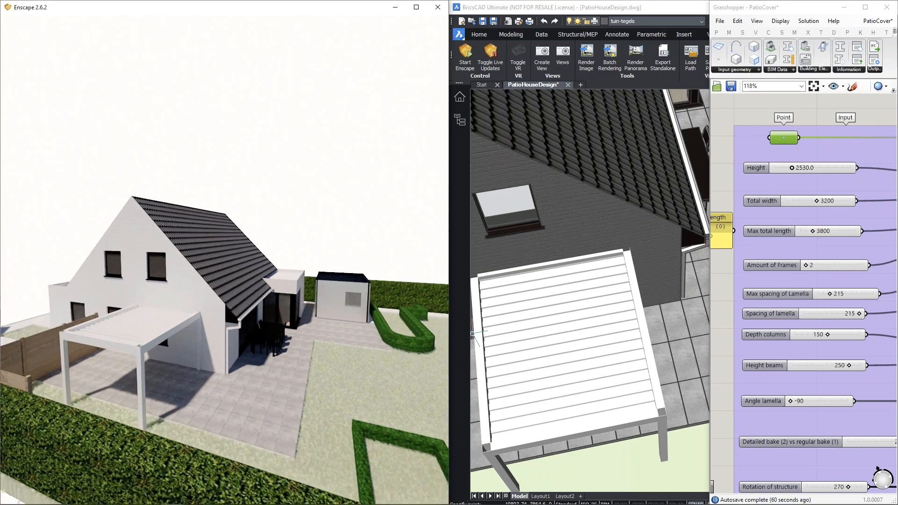
scroll(118, 364, up, 3)
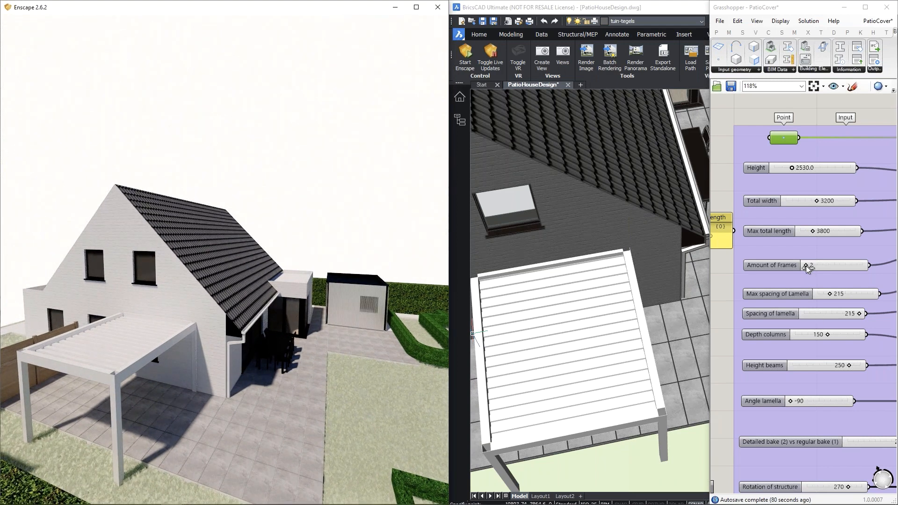
Step: Try 4 for the patio cover's Amount of Frames, then restore it to 2
drag(806, 265, 816, 264)
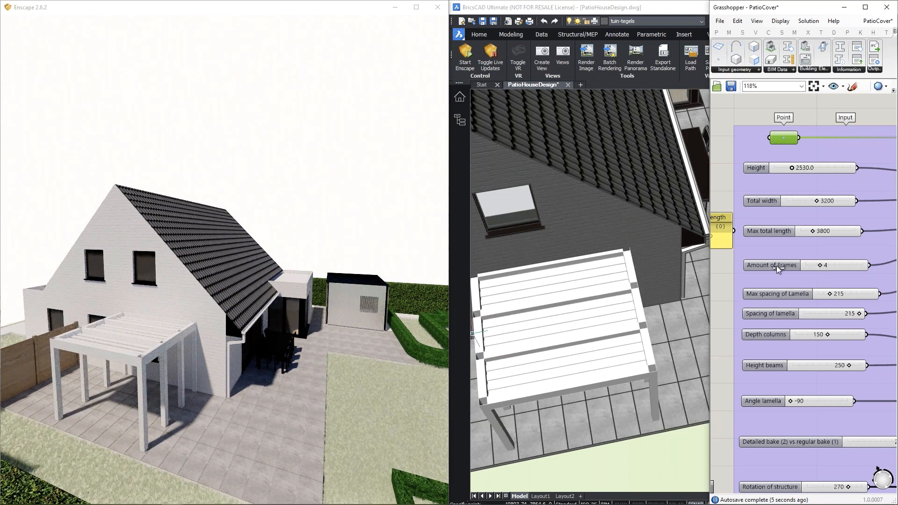
drag(776, 266, 759, 270)
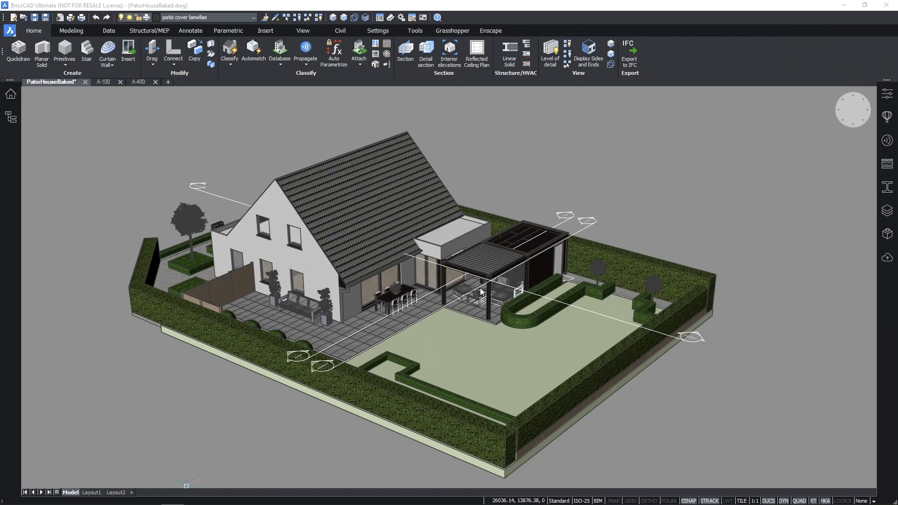
Step: Switch to the PatioHouseBaked drawing in BricsCAD and examine the baked patio cover and terrace furniture from several angles
scroll(480, 290, up, 8)
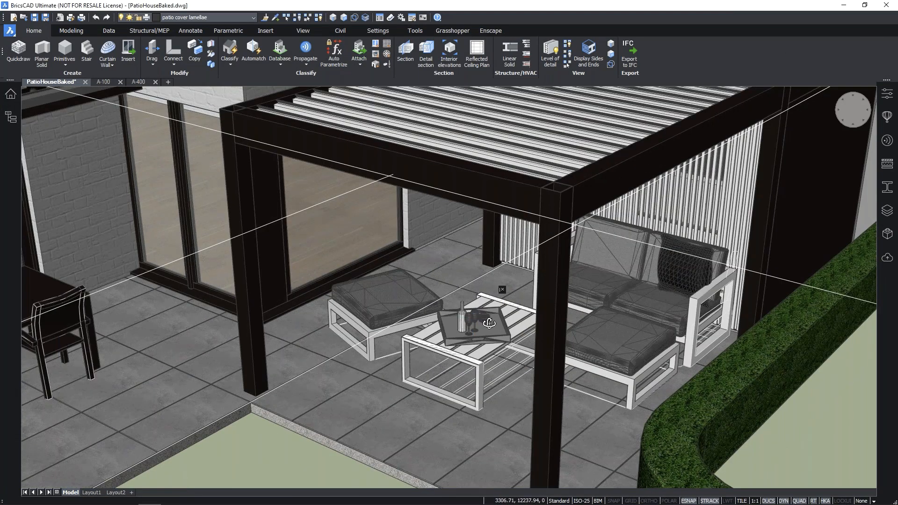
shift+middle_drag(489, 323, 602, 319)
scroll(502, 338, down, 12)
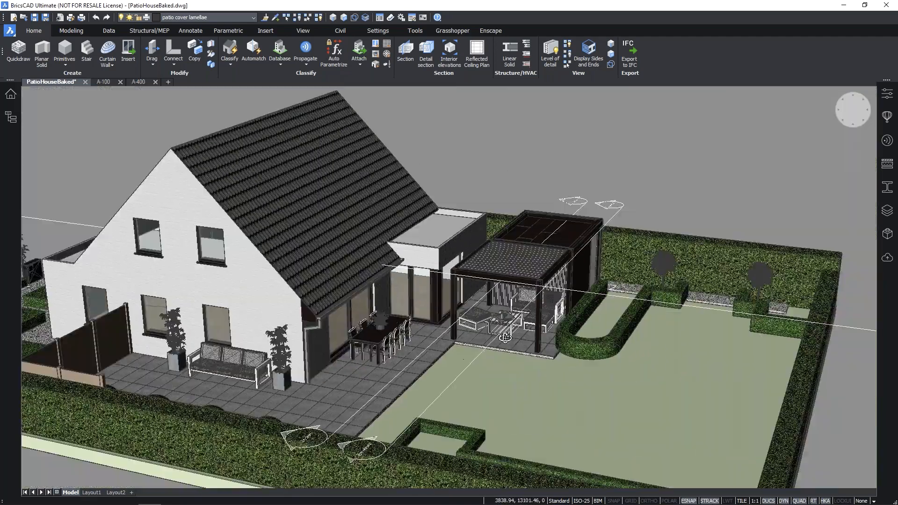
scroll(503, 338, up, 10)
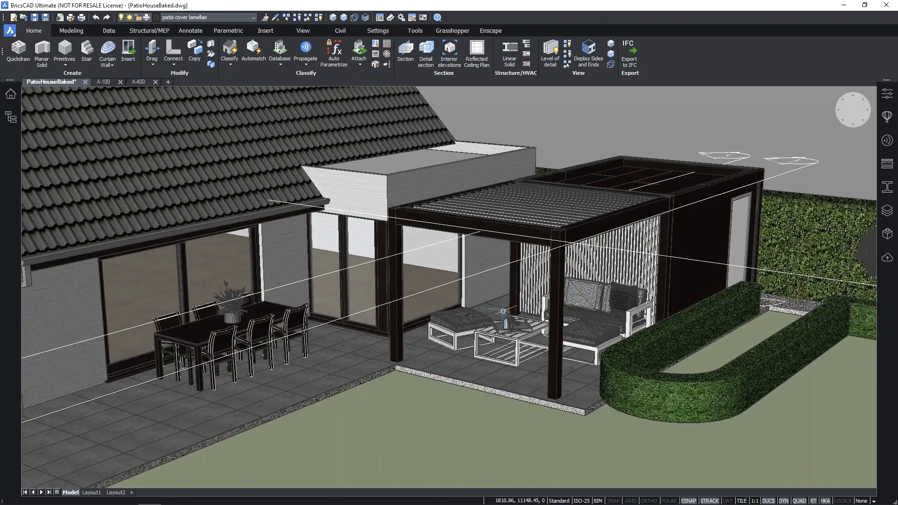
middle_drag(503, 311, 454, 345)
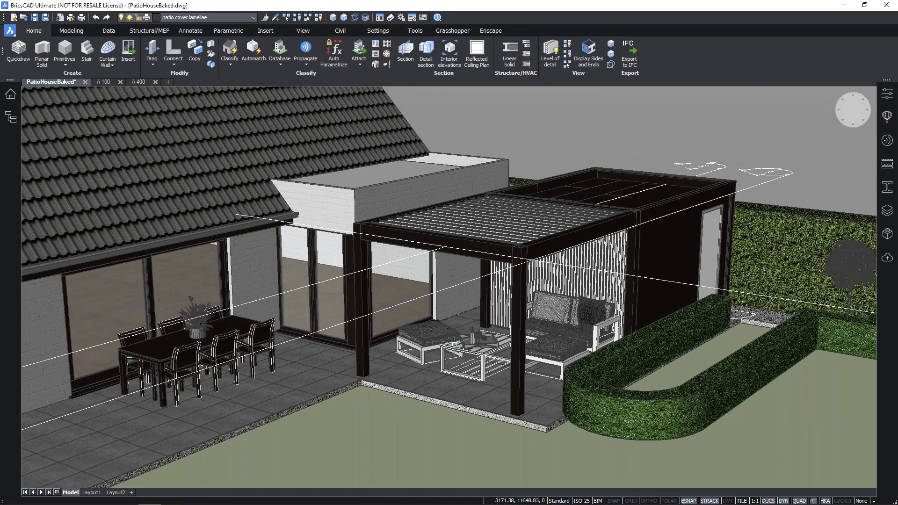
Step: Inspect the SingleSeat block and the window behind the dining table, and open the project browser with its sections and sheets
click(414, 336)
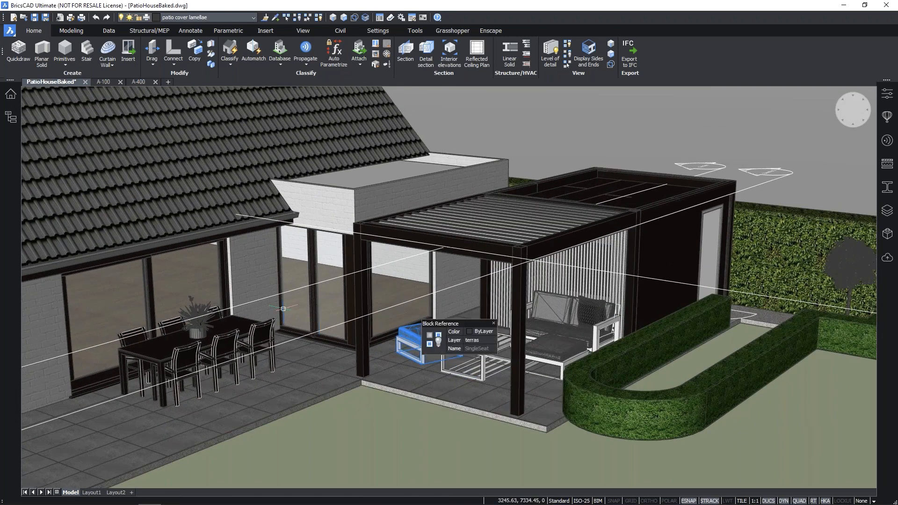
click(194, 292)
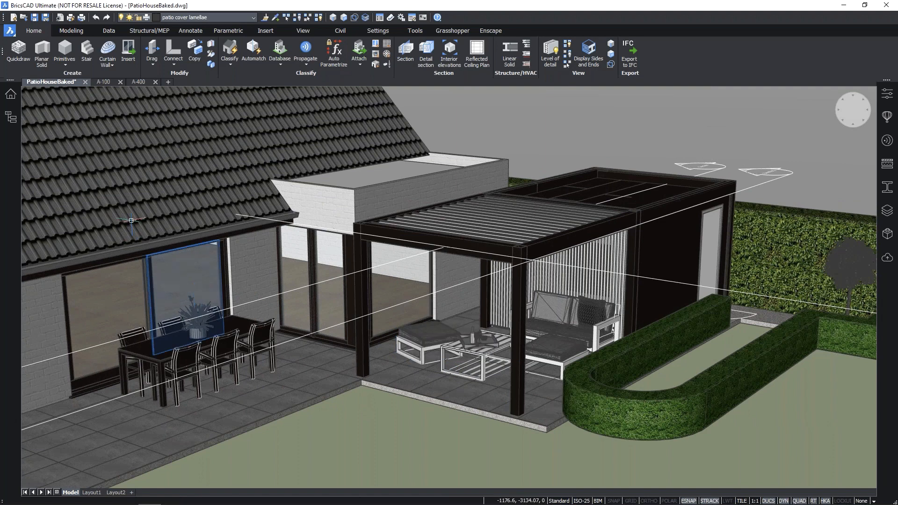
key(Escape)
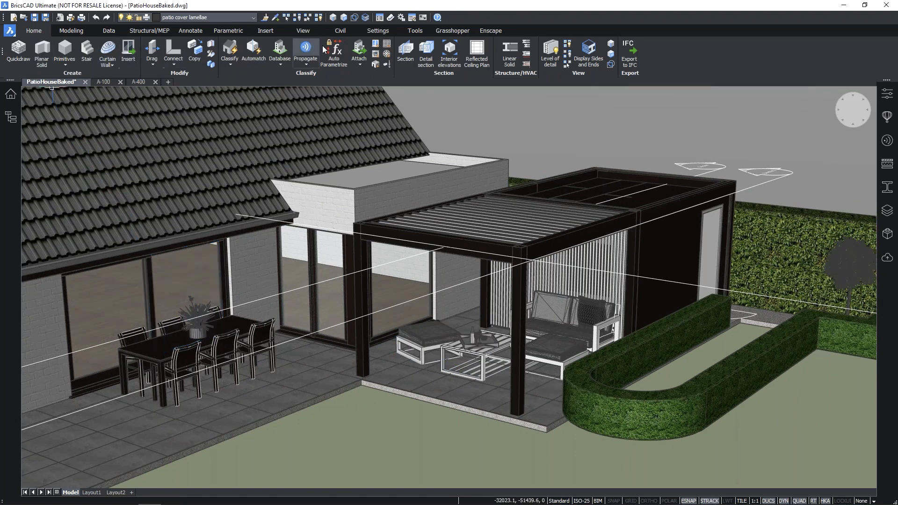
click(10, 93)
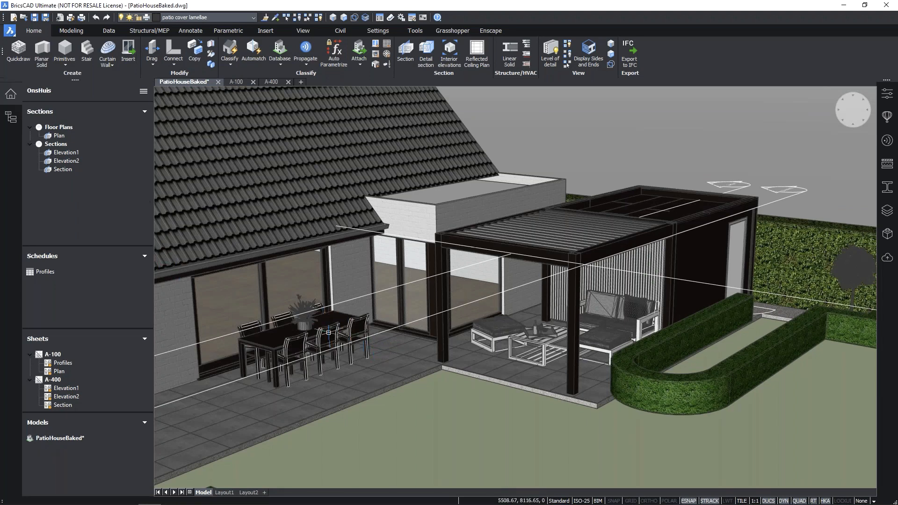
click(329, 333)
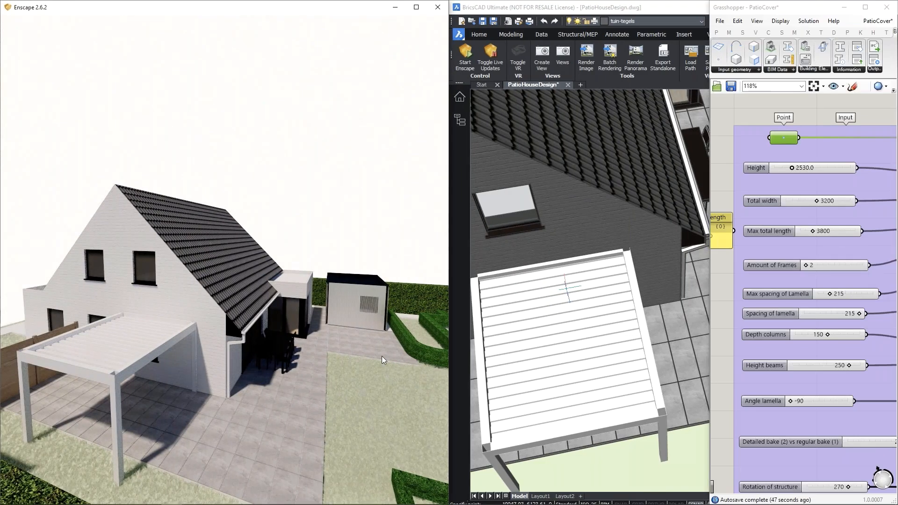
Step: Move the Grasshopper window next to the Enscape view and widen it to the screen's edge
click(803, 11)
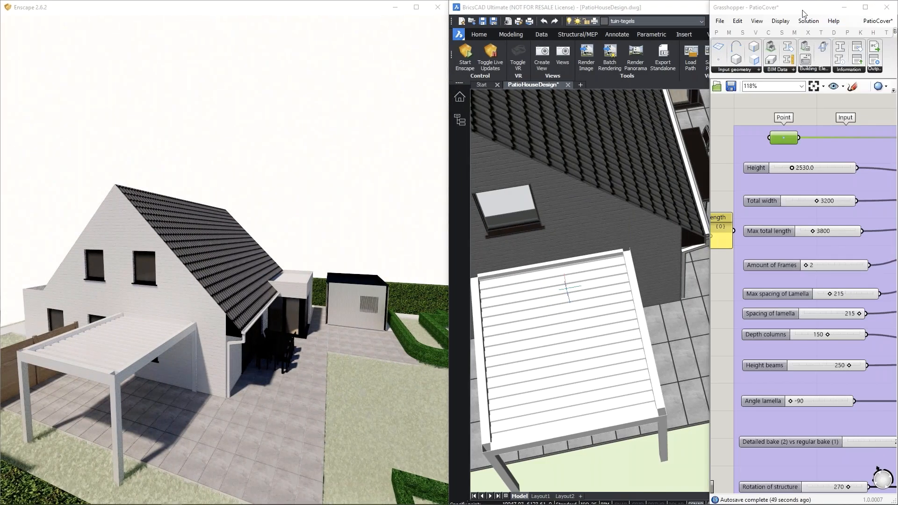
drag(802, 11, 573, 11)
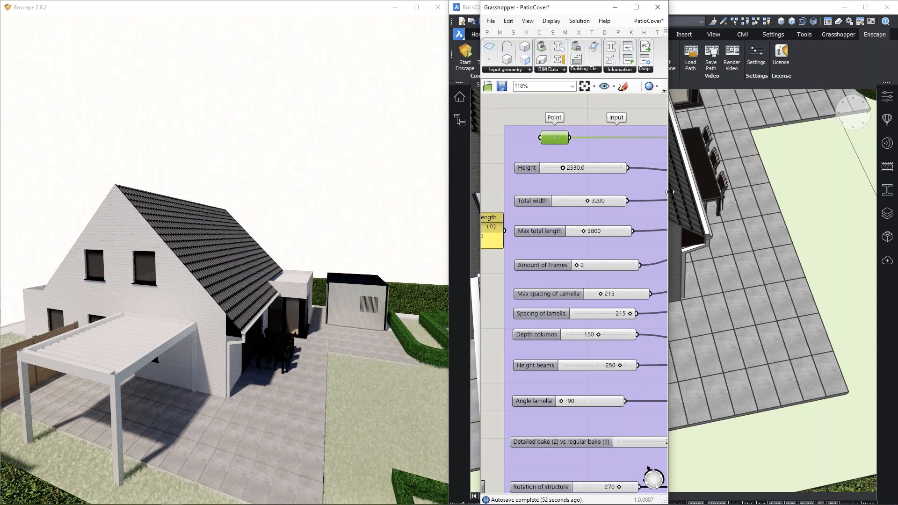
drag(669, 194, 896, 195)
Step: Locate the Bake Building Element components for BimMember, BimColumn and BimBeam at the end of the Grasshopper definition
scroll(628, 280, down, 9)
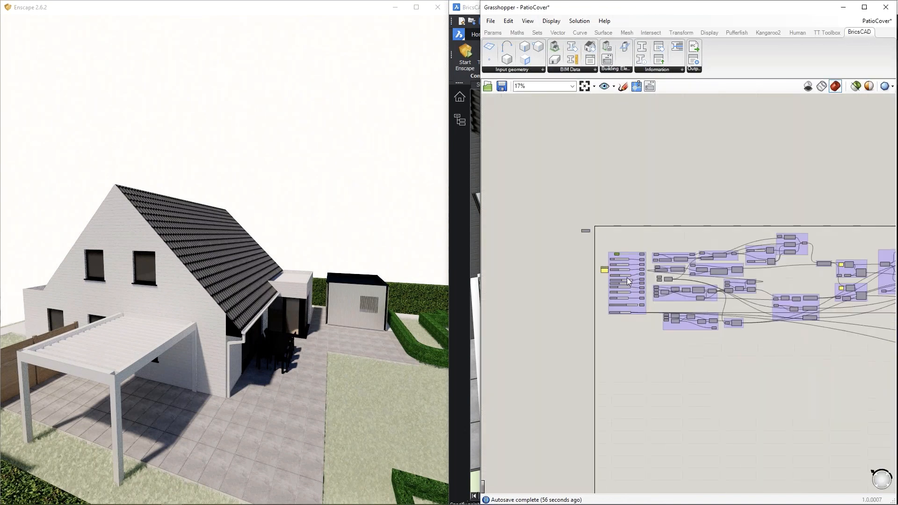
scroll(619, 315, up, 5)
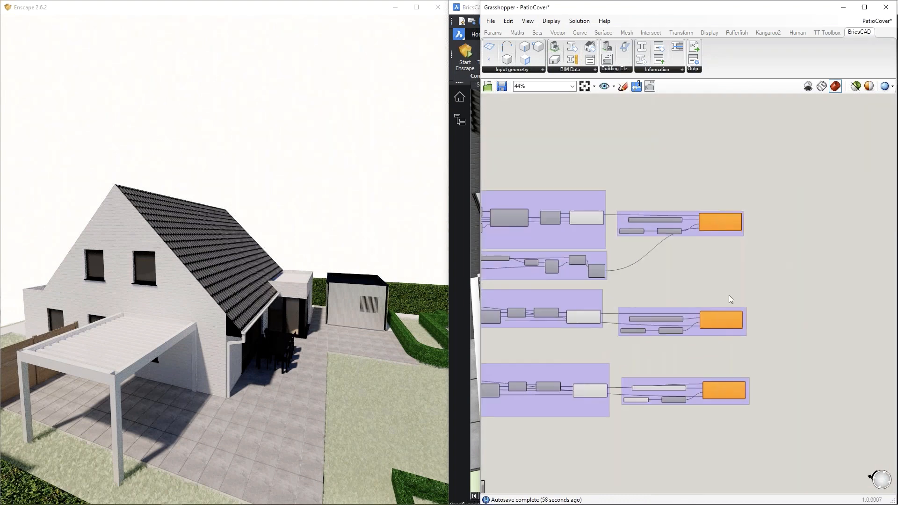
scroll(697, 316, up, 3)
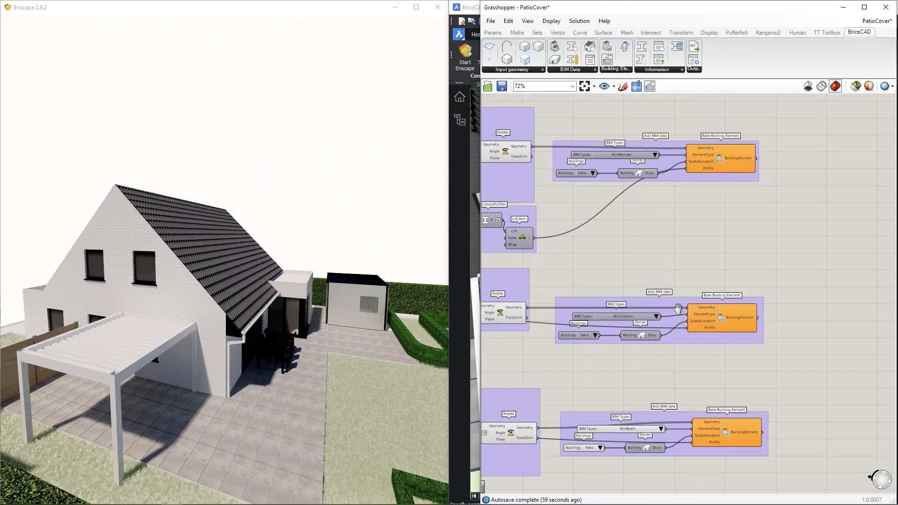
right_drag(677, 309, 650, 301)
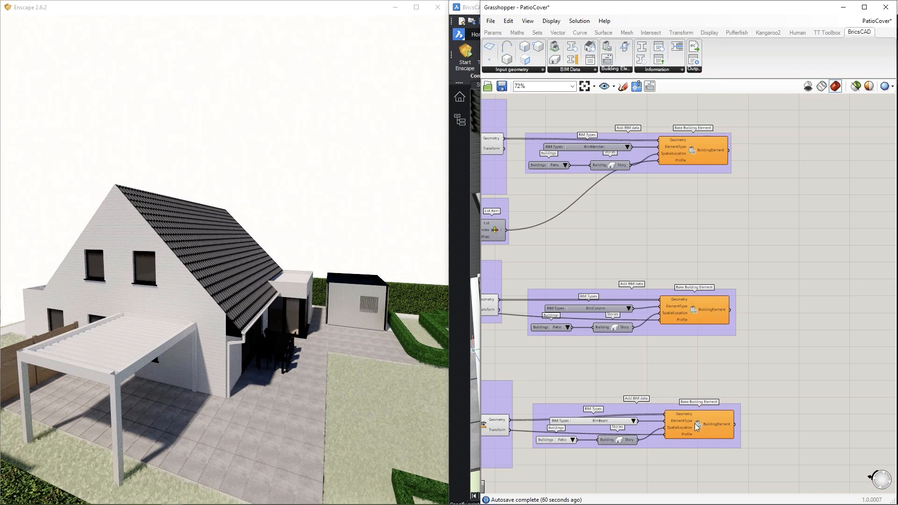
Step: Select the three Bake Building Element components for BimBeam, BimColumn and BimMember and bake them into the BricsCAD model
scroll(599, 431, up, 4)
right_drag(600, 431, 607, 347)
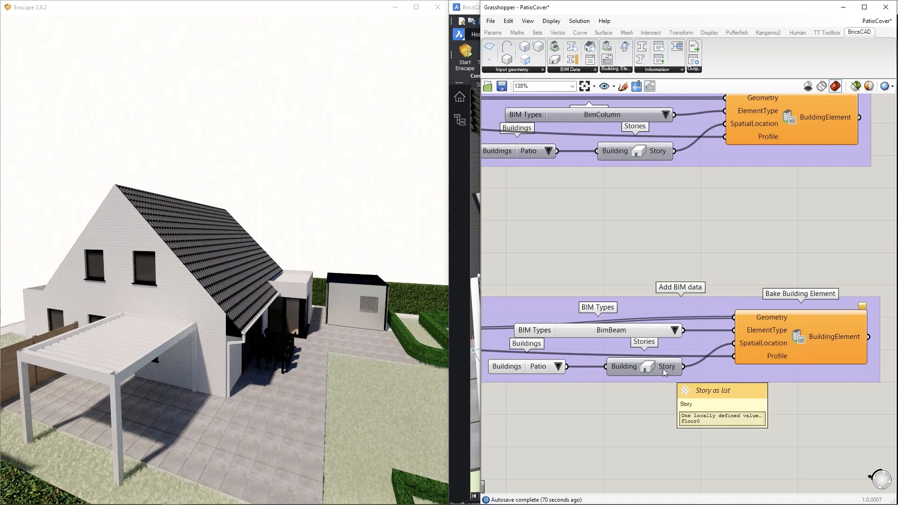
scroll(663, 344, down, 5)
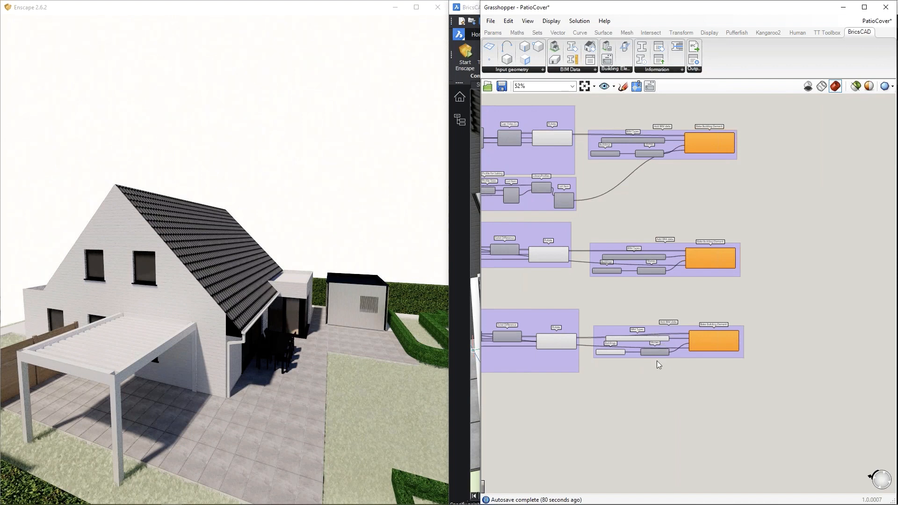
scroll(692, 342, up, 4)
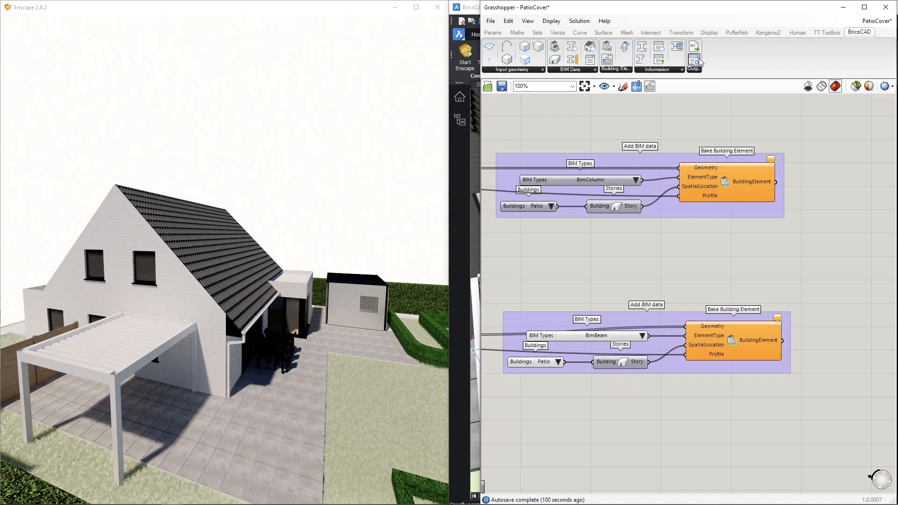
click(738, 349)
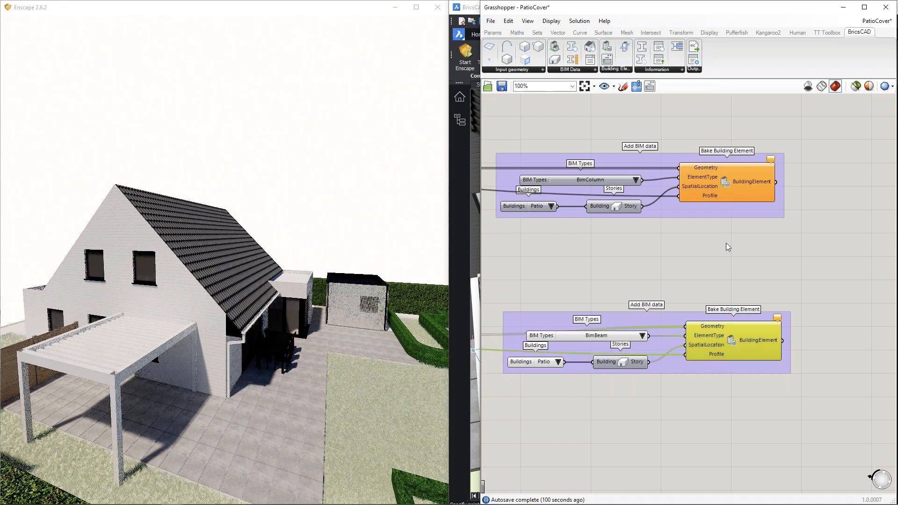
shift+click(725, 183)
scroll(726, 185, down, 4)
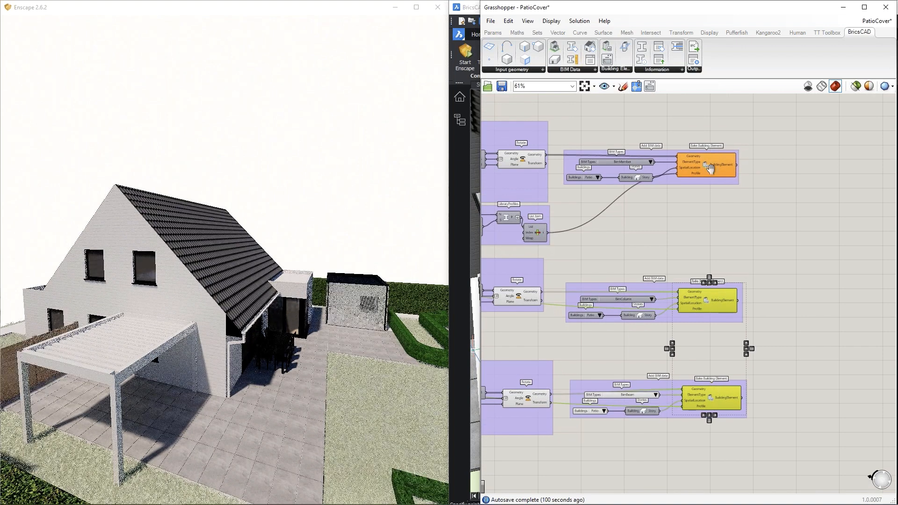
shift+click(721, 166)
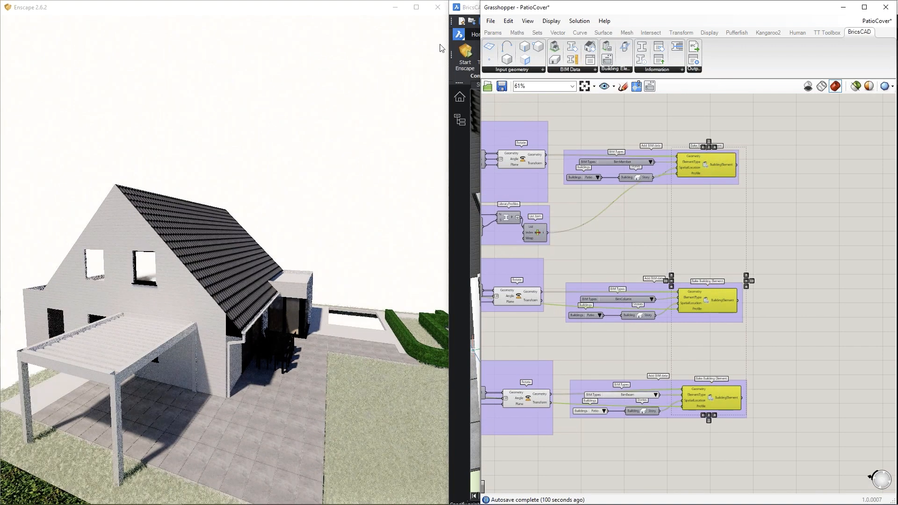
click(650, 86)
click(117, 166)
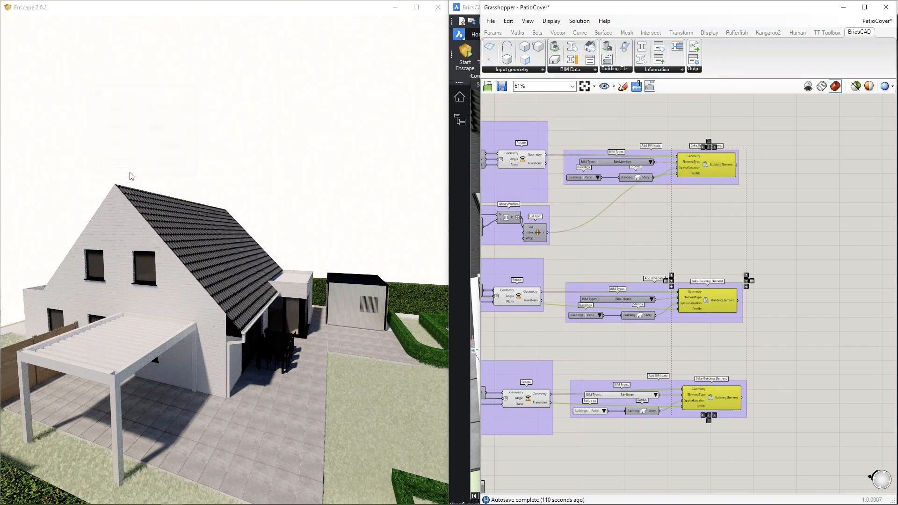
Step: Close the Enscape and Grasshopper windows and bring the baked patio cover into close view in the BricsCAD drawing
click(438, 7)
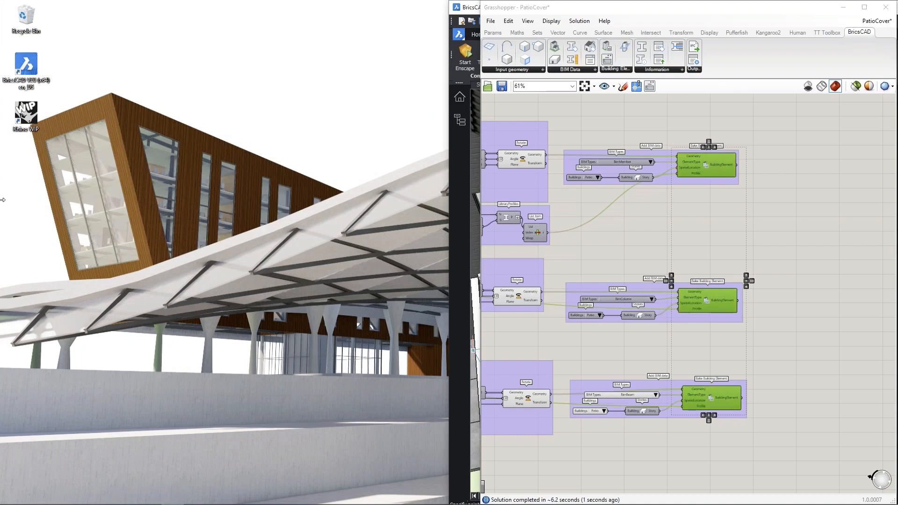
drag(2, 200, 0, 199)
shift+middle_drag(402, 373, 448, 274)
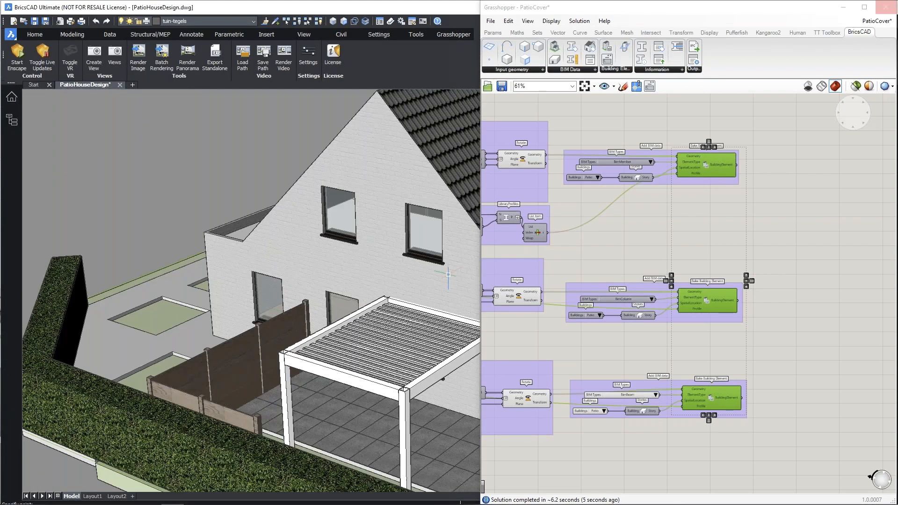
click(894, 8)
shift+middle_drag(486, 323, 385, 301)
scroll(271, 311, up, 5)
Step: Inspect the BIM type, building, story and profile properties of the patio cover's front beam
click(259, 299)
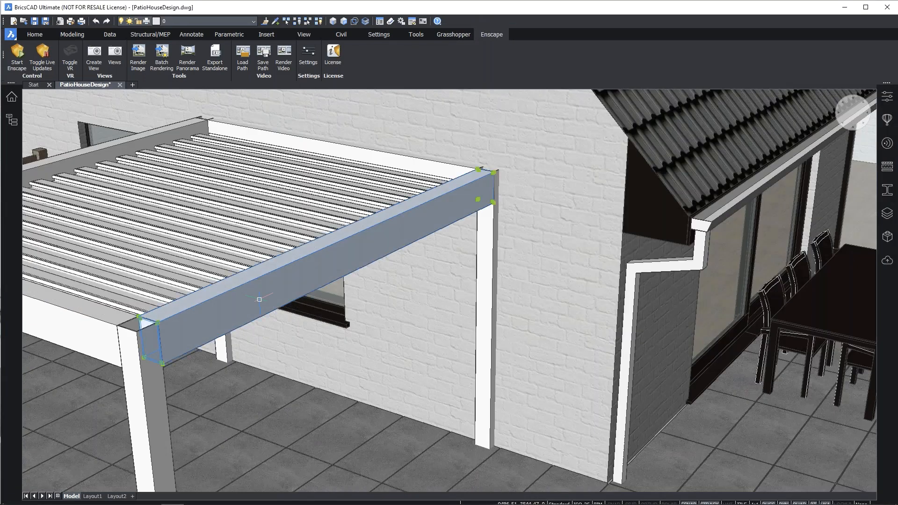
click(888, 96)
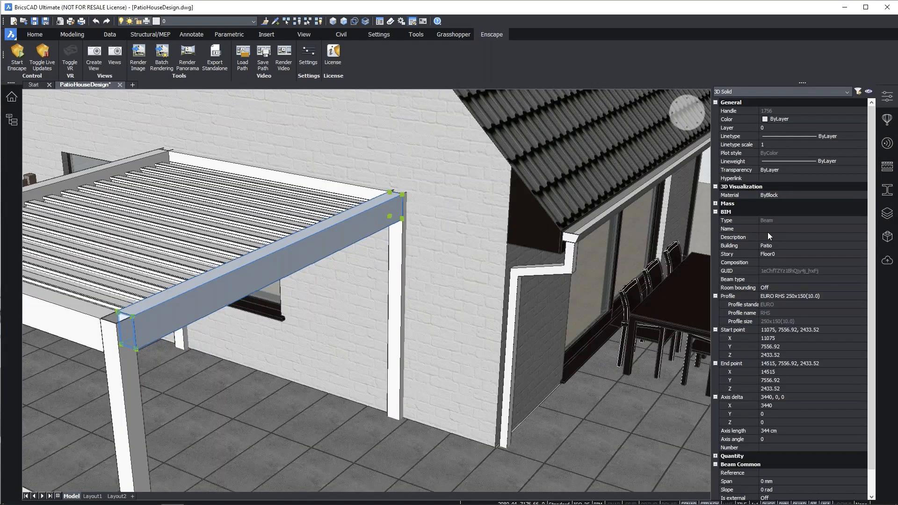
click(773, 224)
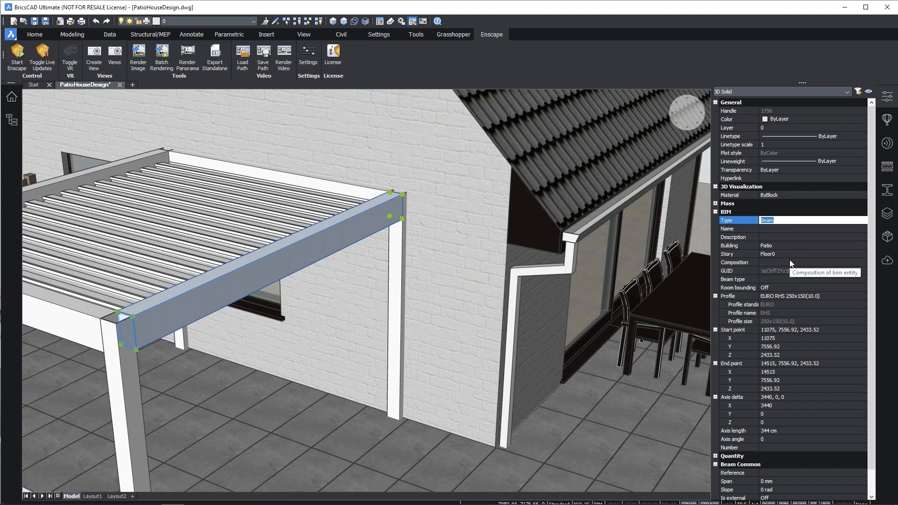
click(780, 231)
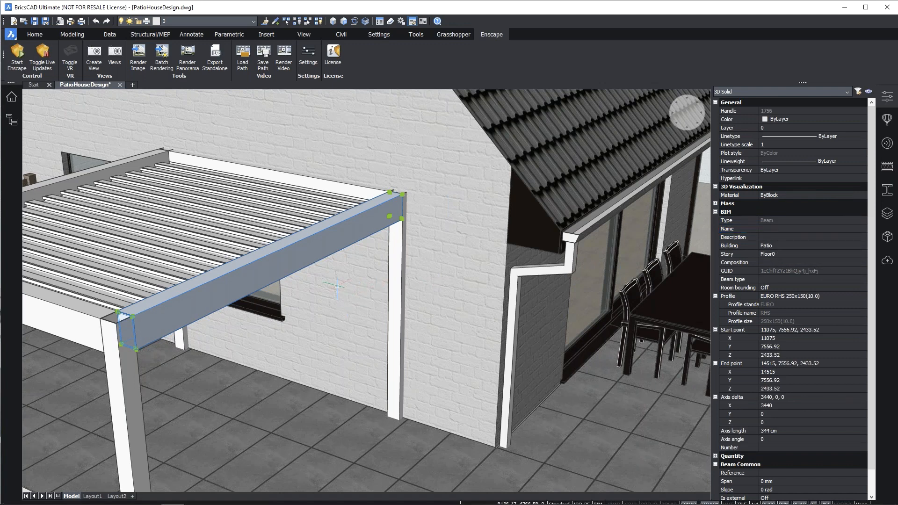
mouse_move(337, 285)
key(Escape)
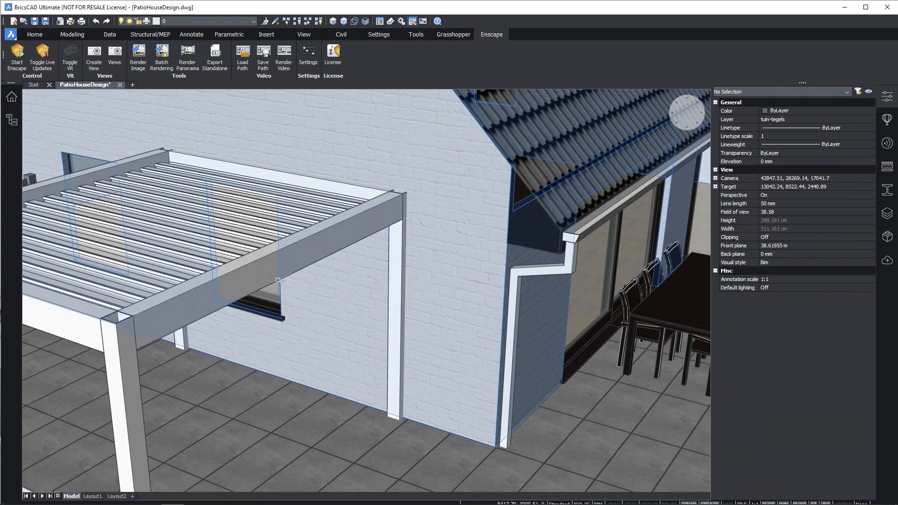
Step: Inspect the BIM properties and profile of the patio cover's front corner column
middle_drag(231, 299, 269, 309)
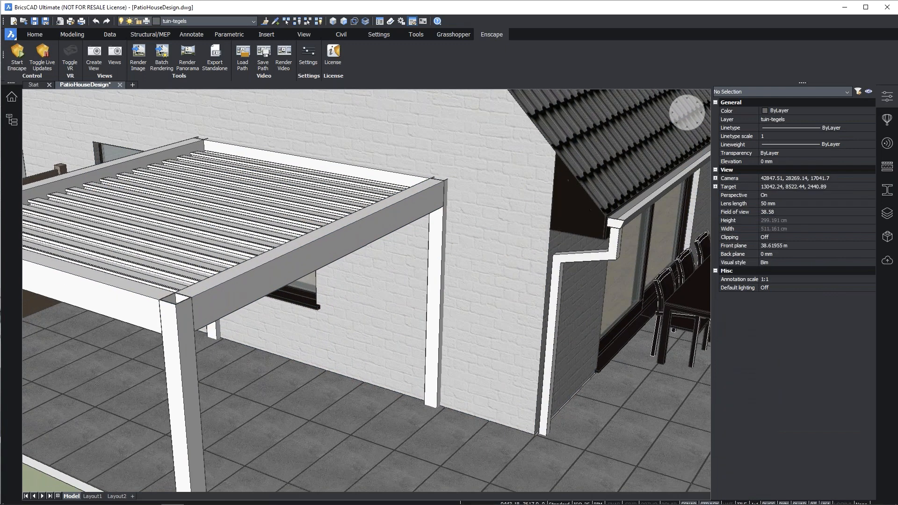
click(181, 349)
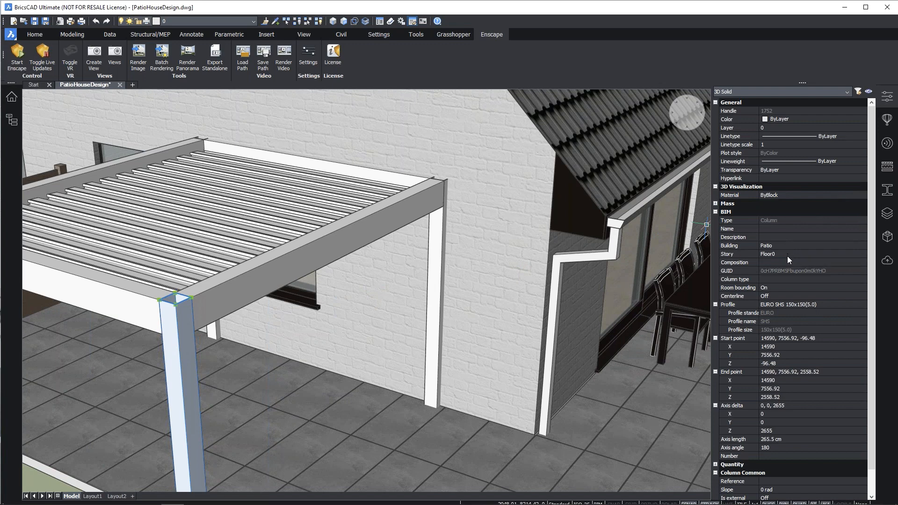
click(776, 307)
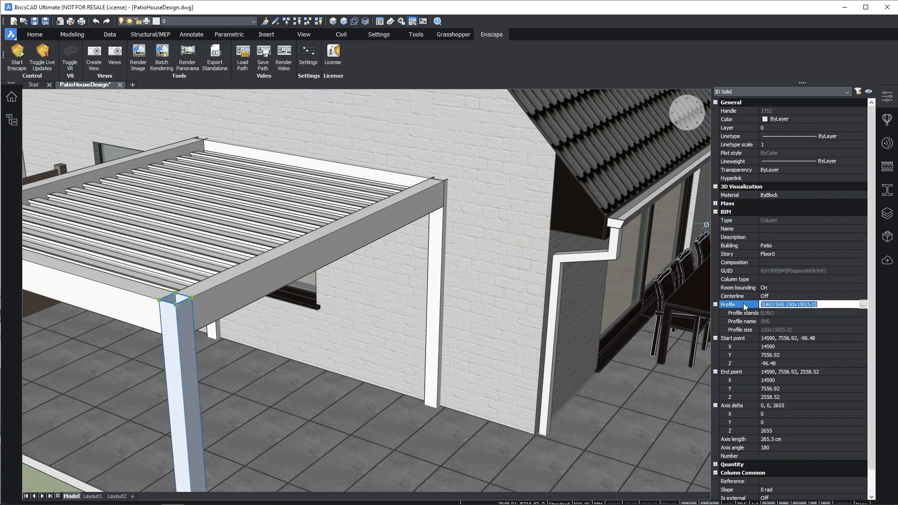
key(Escape)
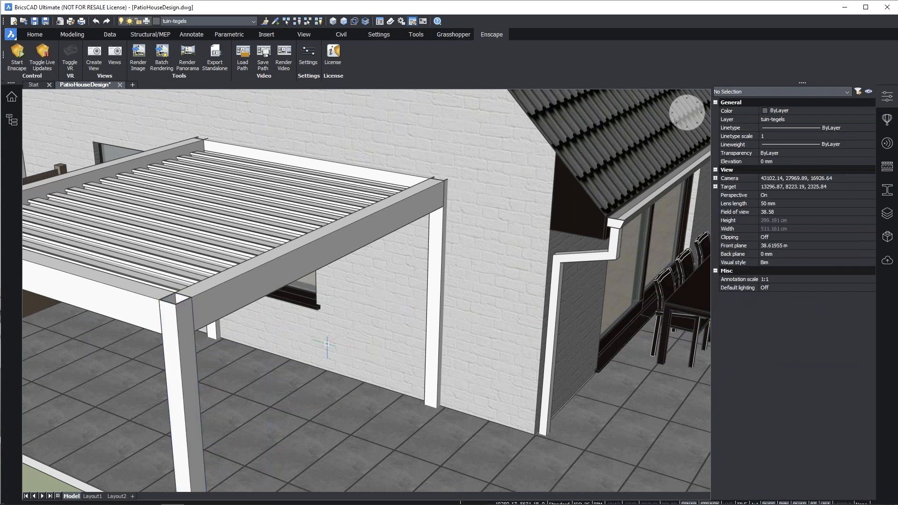
Step: Show the drawing's structure tree and switch it from the default to the bim configuration
click(12, 120)
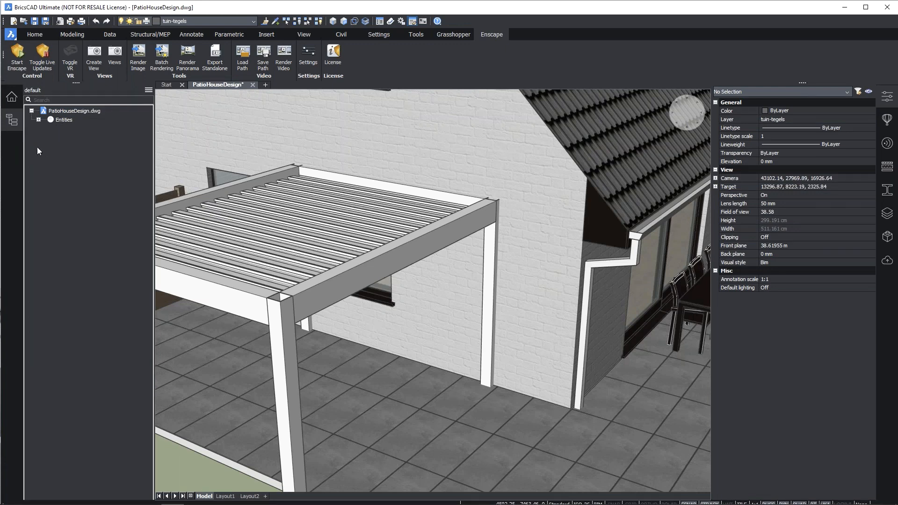
click(38, 120)
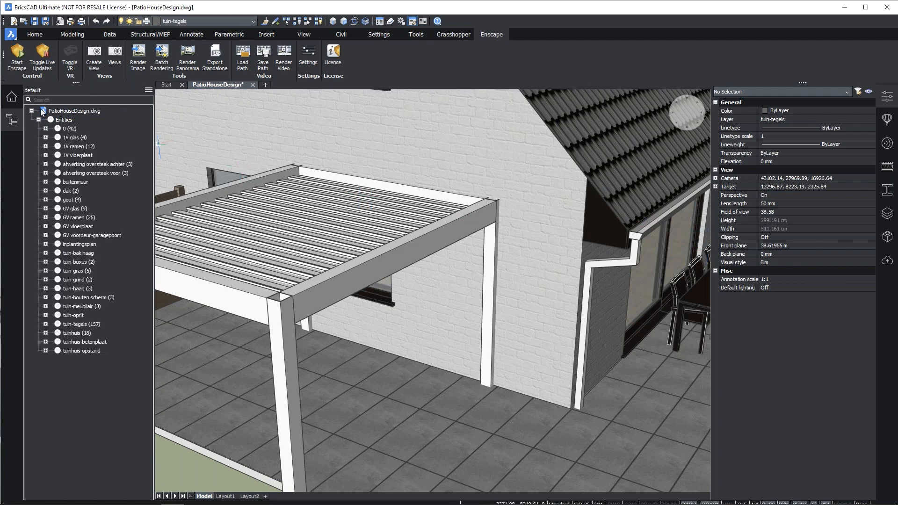
click(148, 90)
click(164, 99)
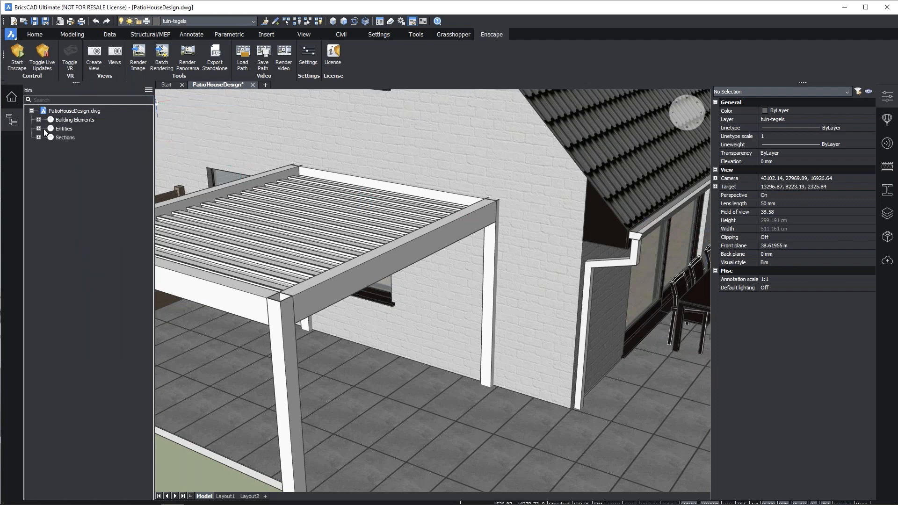
Step: Expand the building elements of the Patio building's Floor0 down to the members and inspect one lamella's properties
click(39, 119)
click(45, 137)
click(52, 146)
click(59, 173)
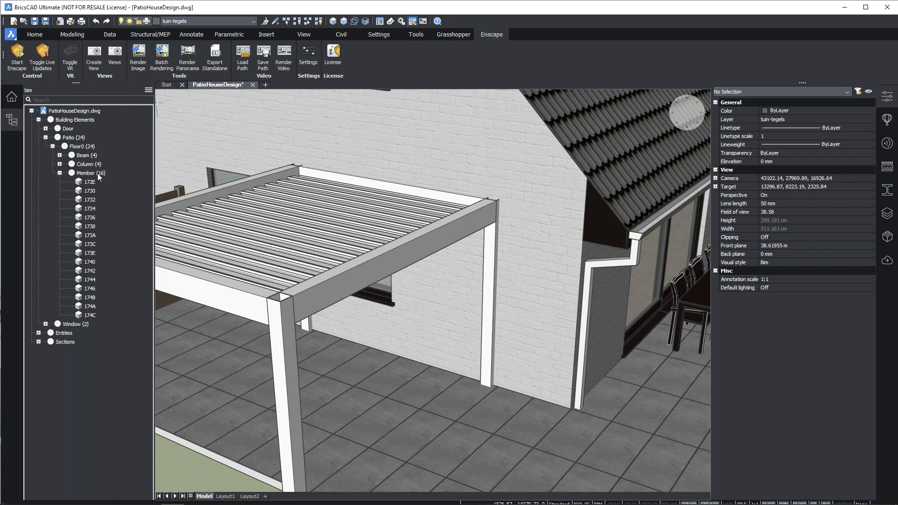
click(89, 235)
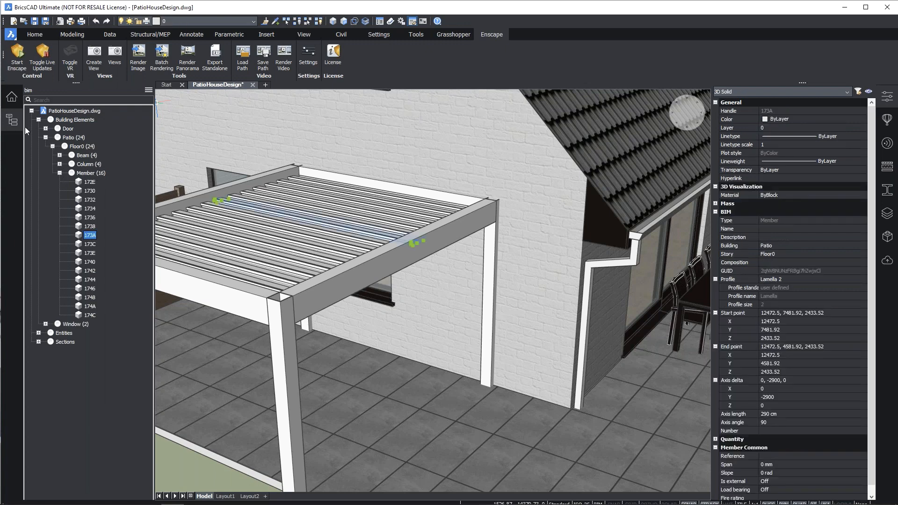
click(12, 126)
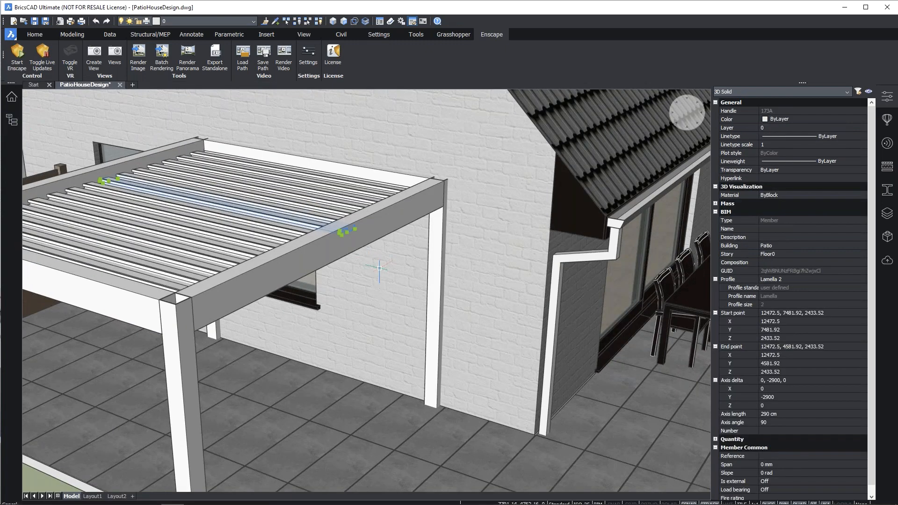
key(Escape)
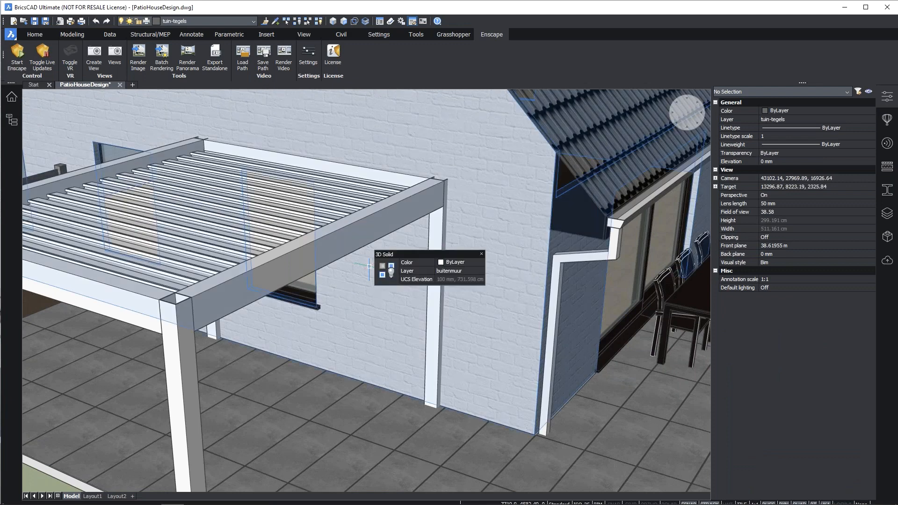
Step: In the PatioHouseBaked drawing, clip the model at the section plane through the patio cover and examine the cut lamellae and beam
scroll(369, 265, down, 3)
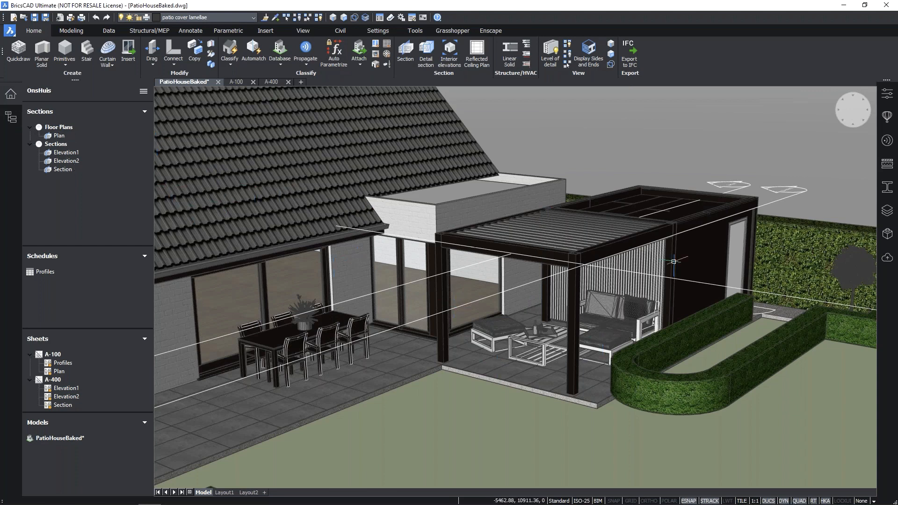
click(739, 188)
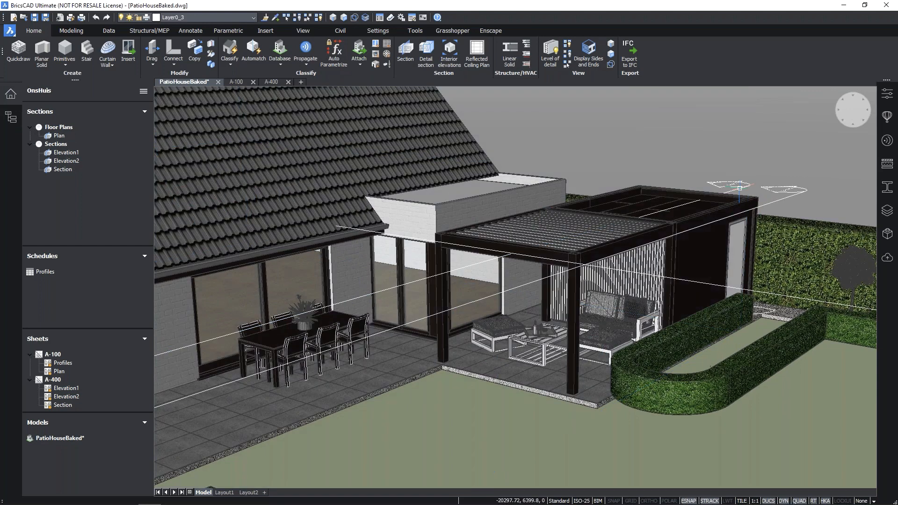
double_click(739, 187)
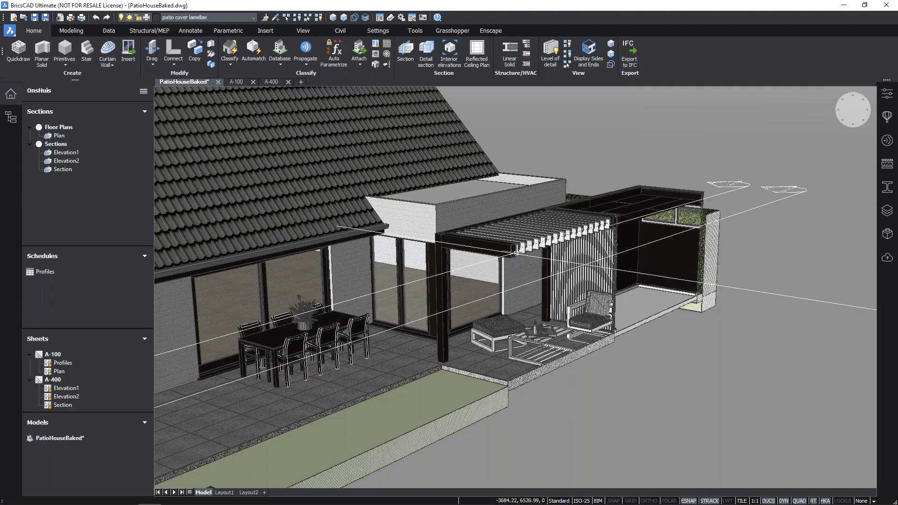
scroll(517, 253, up, 10)
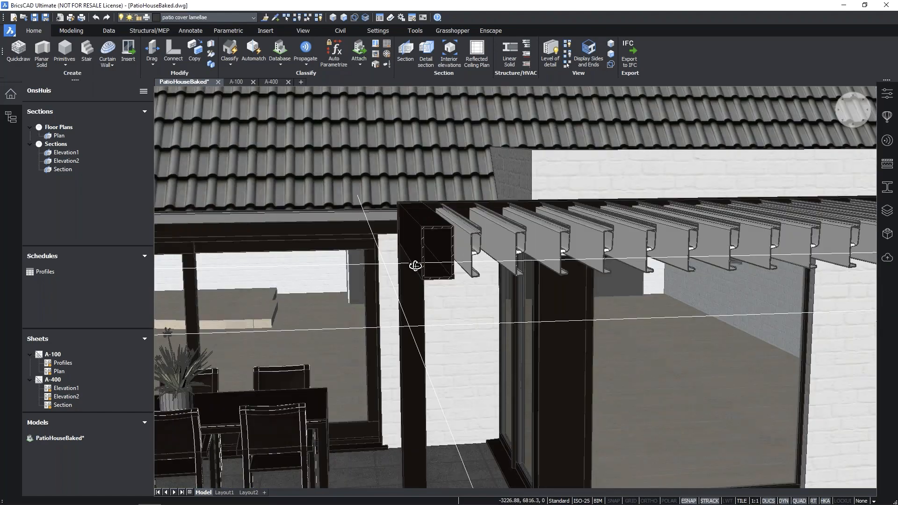
shift+middle_drag(416, 266, 476, 253)
scroll(476, 253, down, 5)
shift+middle_drag(470, 341, 295, 294)
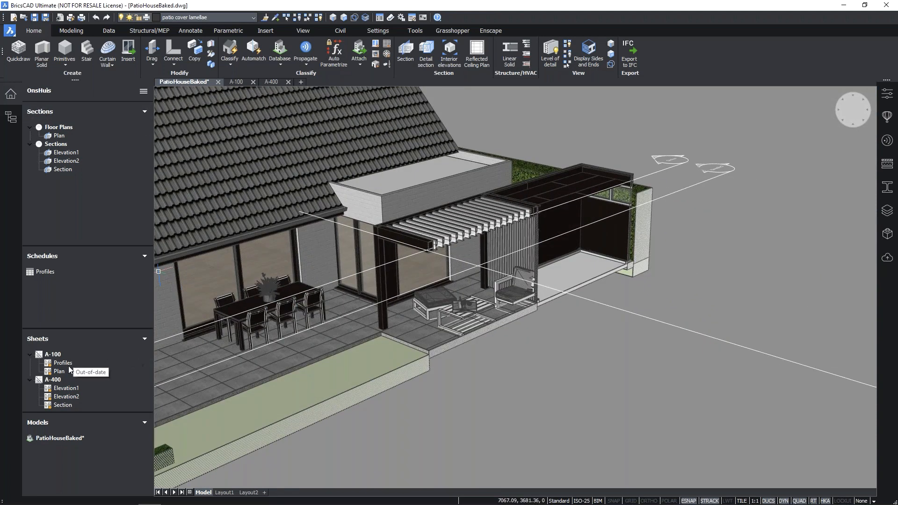
Step: Display the Plan view on sheet A-100 and examine the profile tags at the patio cover's columns
click(143, 91)
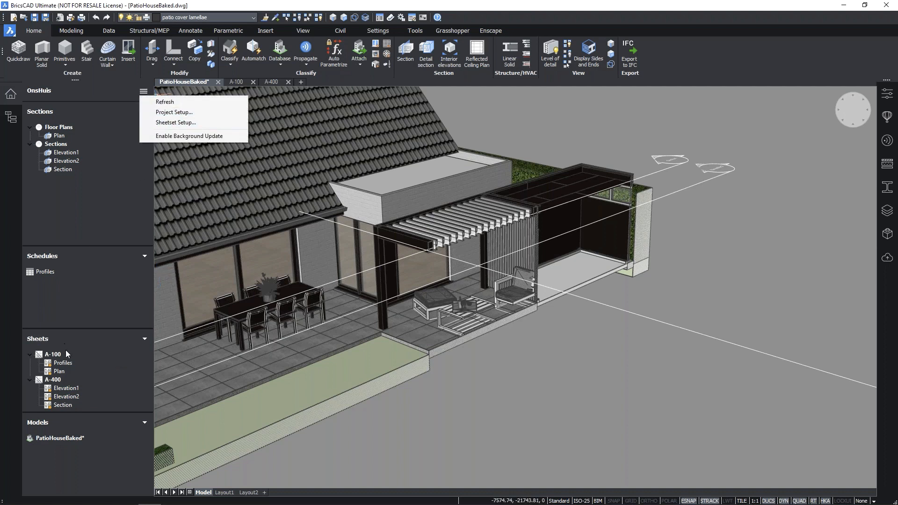
right_click(62, 363)
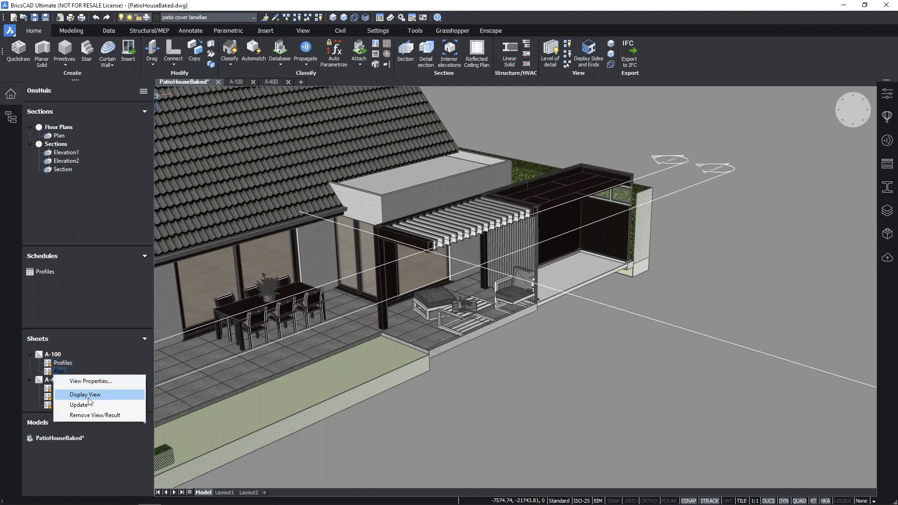
click(89, 387)
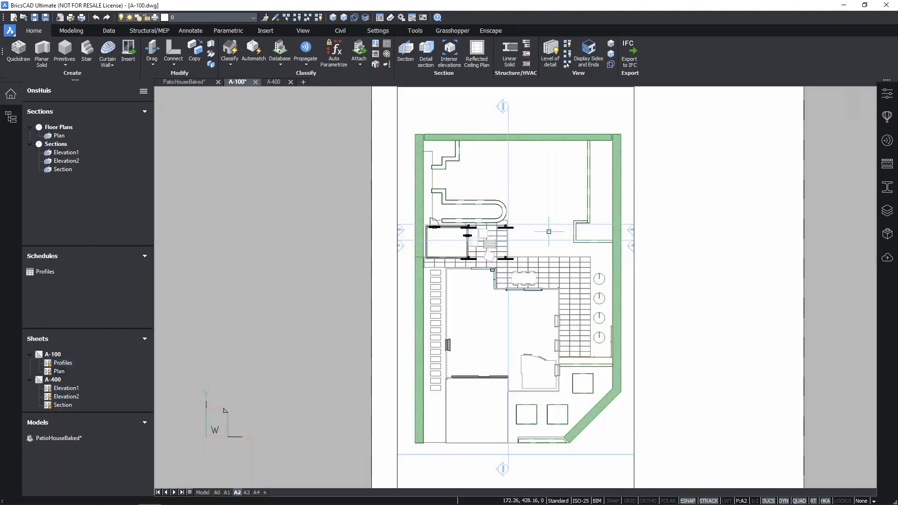
scroll(476, 237, up, 8)
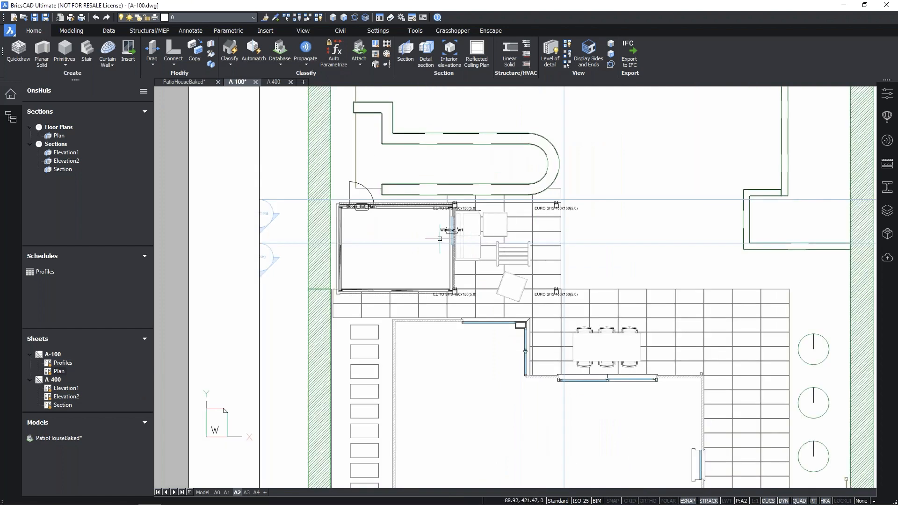
scroll(505, 251, up, 4)
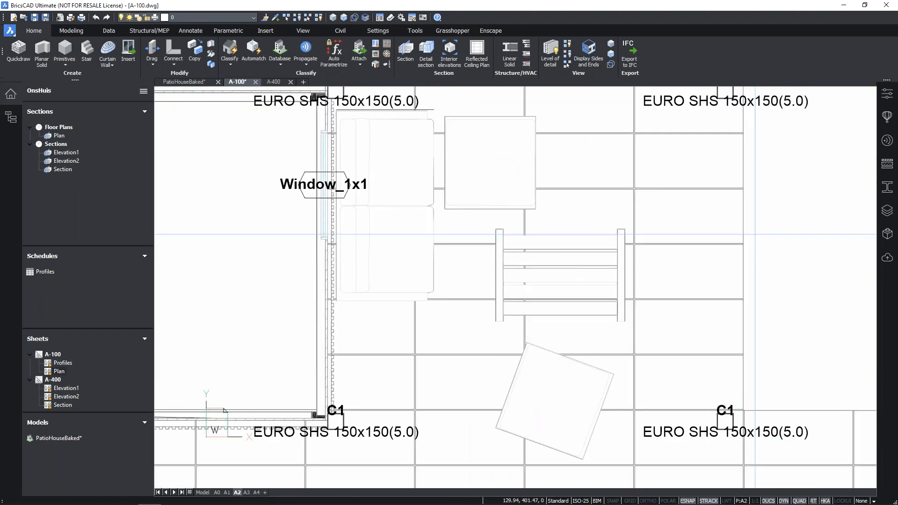
Step: Examine the hollow column cross-sections beside the patio and at the house wall in the sheet's plan
middle_drag(721, 430, 582, 356)
scroll(582, 356, up, 2)
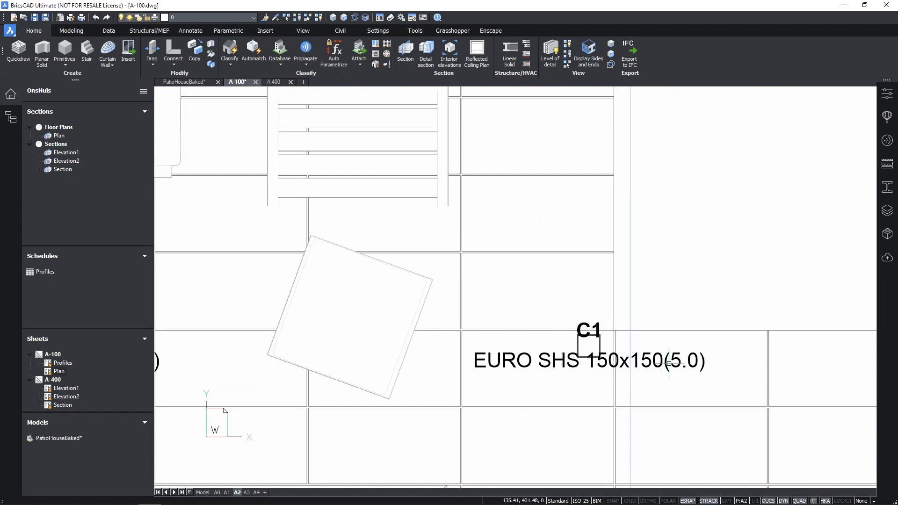
scroll(589, 357, up, 8)
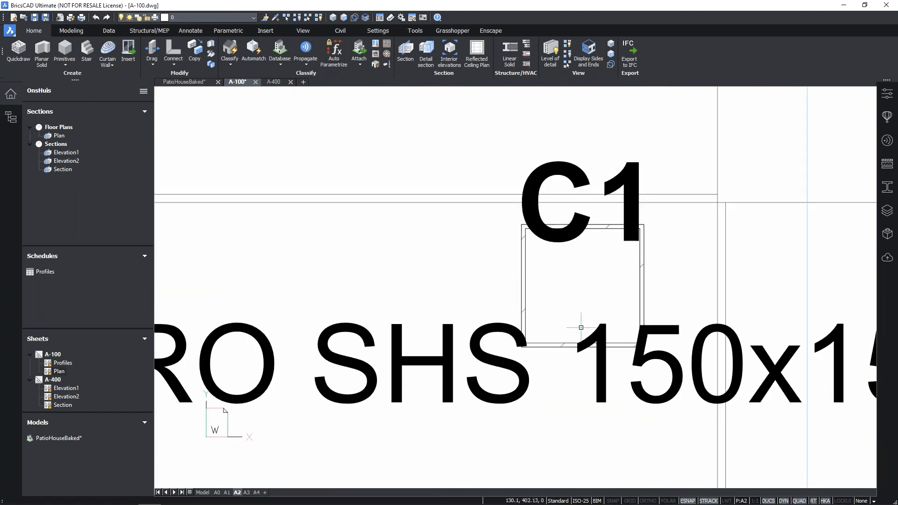
scroll(581, 327, down, 8)
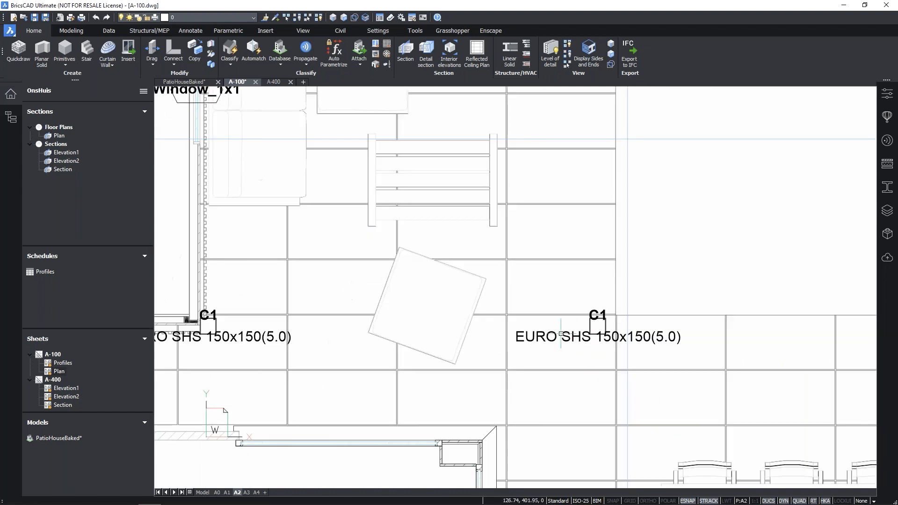
scroll(561, 333, down, 4)
scroll(457, 335, up, 10)
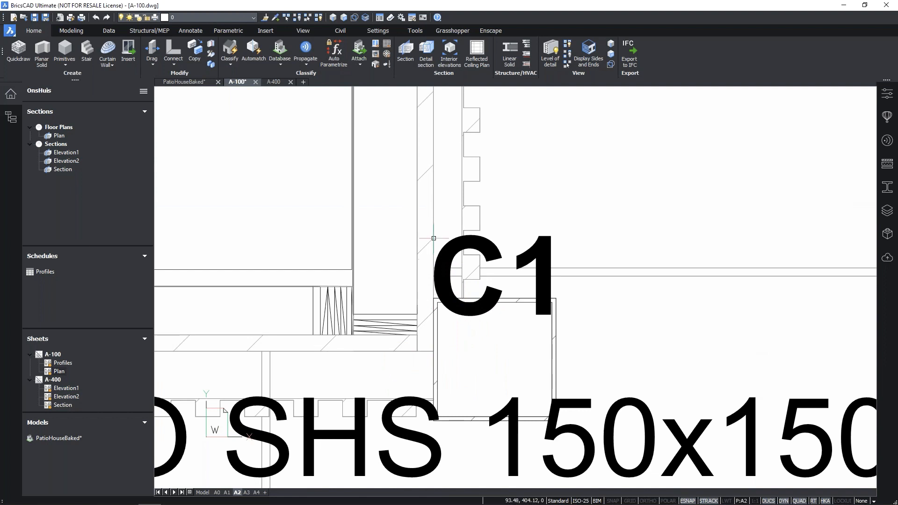
scroll(434, 238, down, 10)
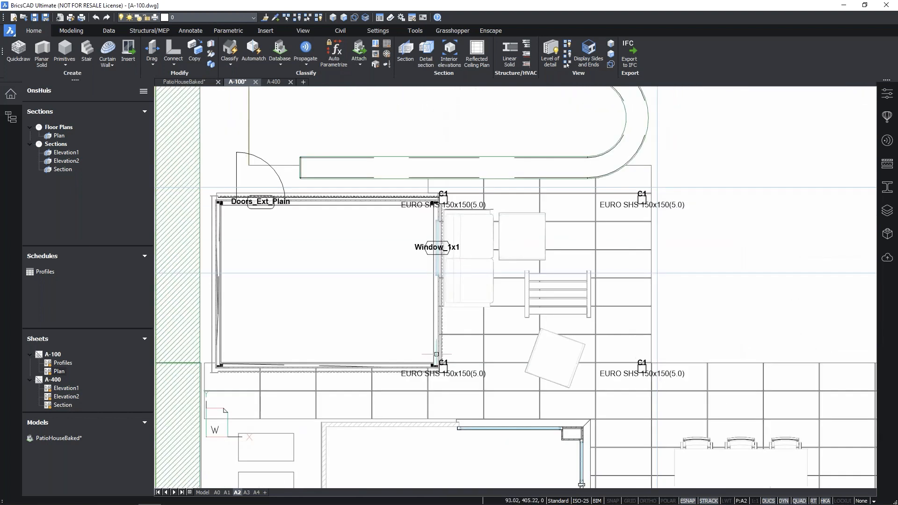
scroll(517, 357, down, 2)
scroll(504, 352, down, 2)
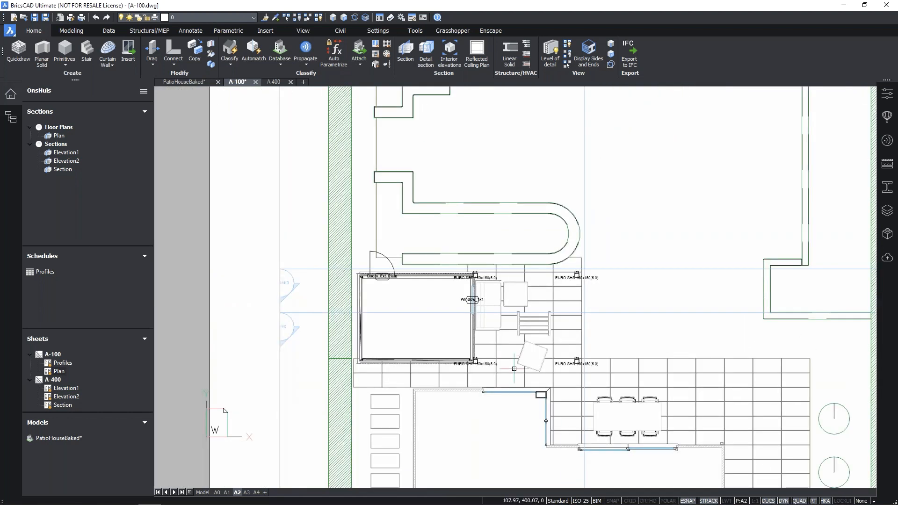
right_click(483, 279)
click(467, 319)
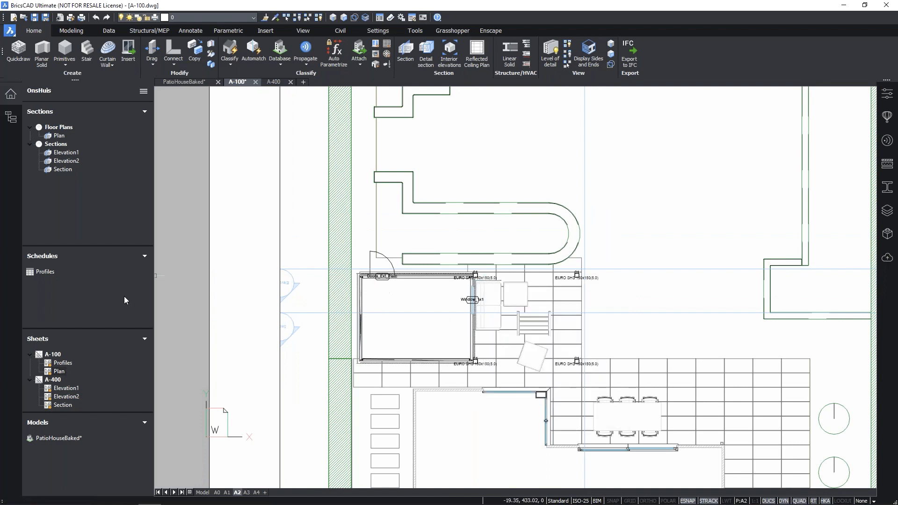
Step: Open the Elevation1 view on sheet A-400 and examine the patio cover in Elevation1 and Elevation2
right_click(67, 387)
click(102, 410)
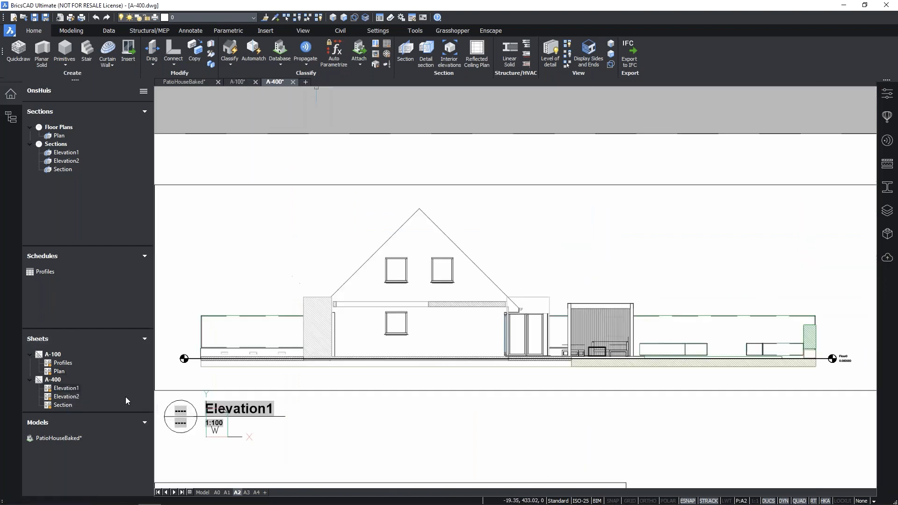
scroll(562, 328, up, 3)
scroll(517, 347, down, 6)
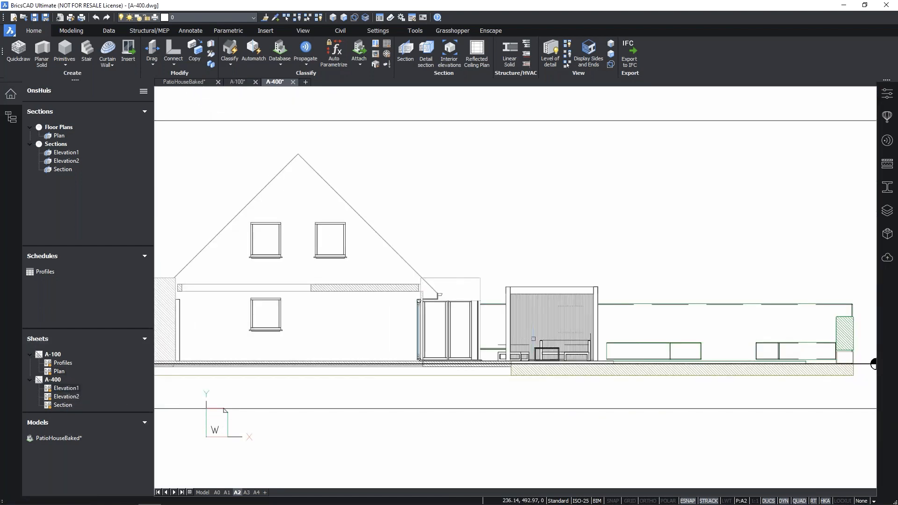
mouse_move(517, 348)
middle_down()
mouse_move(510, 218)
mouse_move(519, 144)
middle_up()
scroll(442, 299, up, 3)
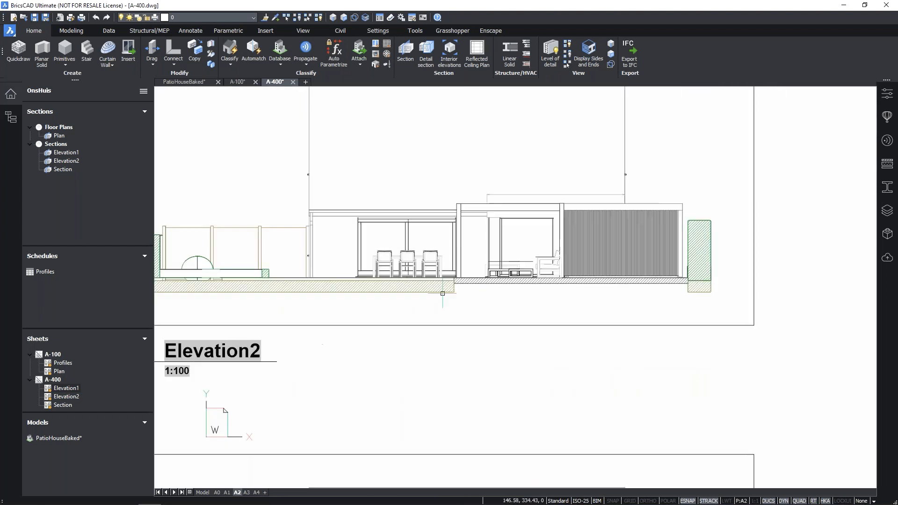
scroll(548, 223, up, 2)
scroll(550, 223, up, 2)
middle_drag(521, 323, 549, 298)
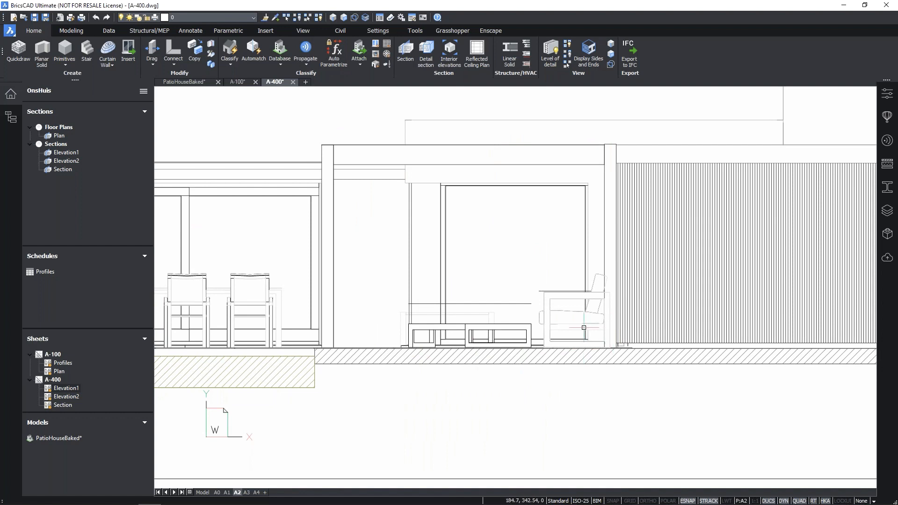
Step: Examine the cut lamella profiles and the tagged beams of the patio cover in the Section view of sheet A-400
scroll(583, 328, down, 3)
scroll(542, 339, down, 3)
middle_drag(546, 367, 552, 169)
scroll(491, 260, up, 8)
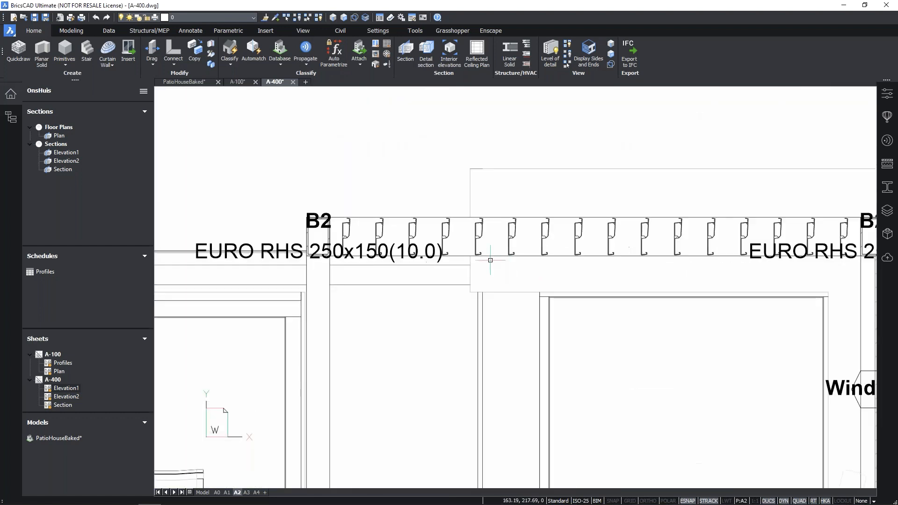
scroll(360, 233, up, 4)
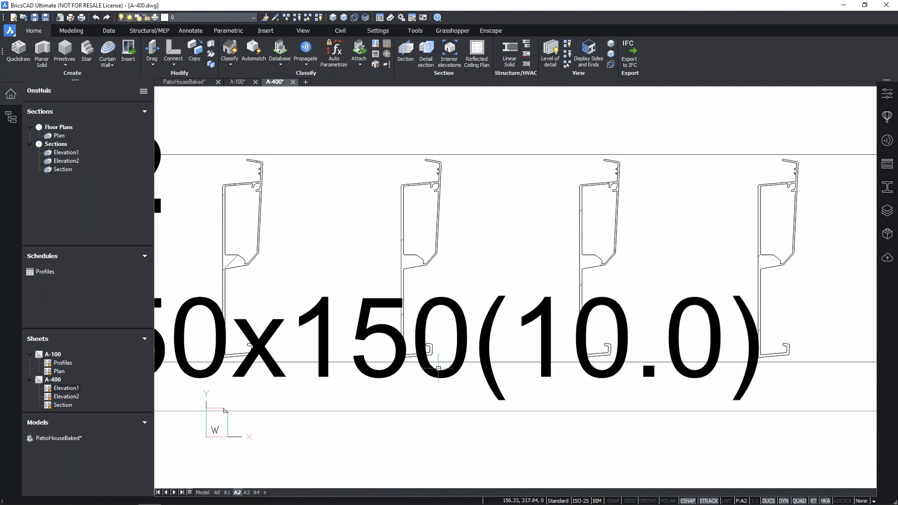
scroll(442, 216, down, 4)
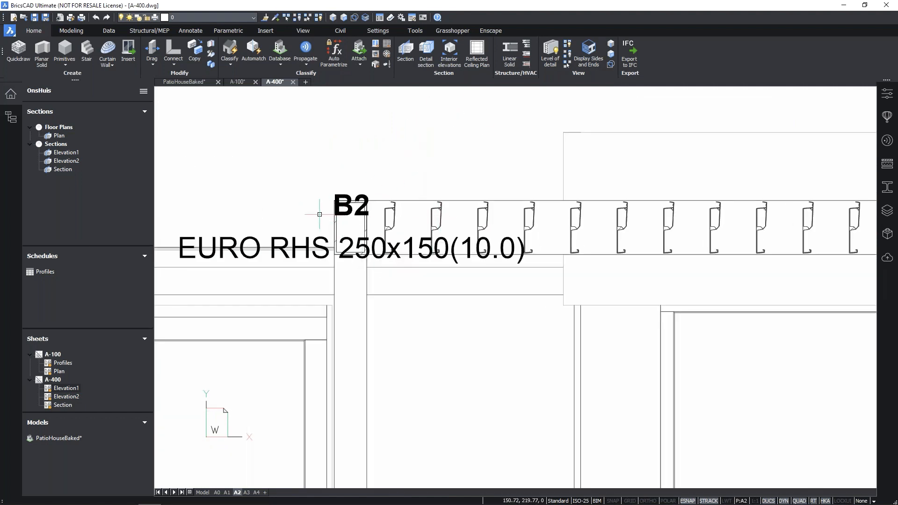
scroll(410, 234, down, 4)
middle_drag(686, 330, 591, 271)
scroll(548, 337, down, 5)
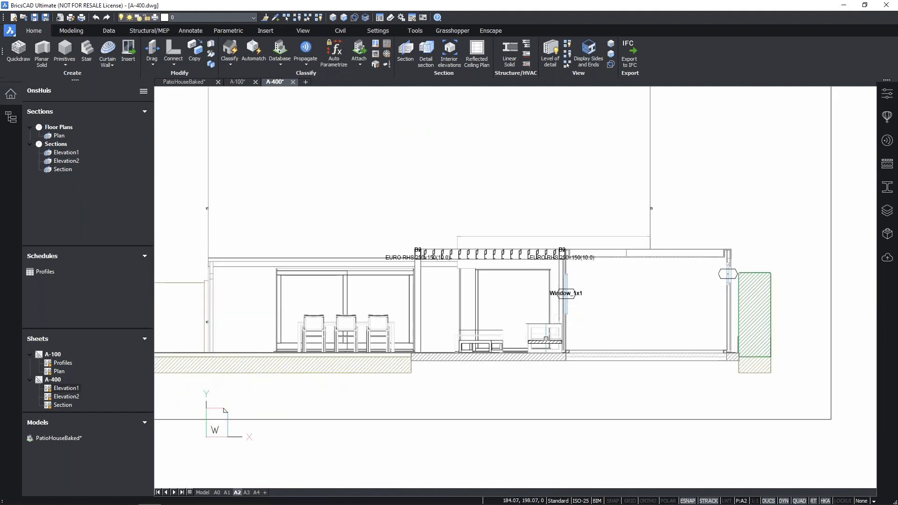
Step: Review the overall layout of sheet A-400 with its two elevations and the section
middle_drag(547, 337, 539, 422)
scroll(523, 337, down, 2)
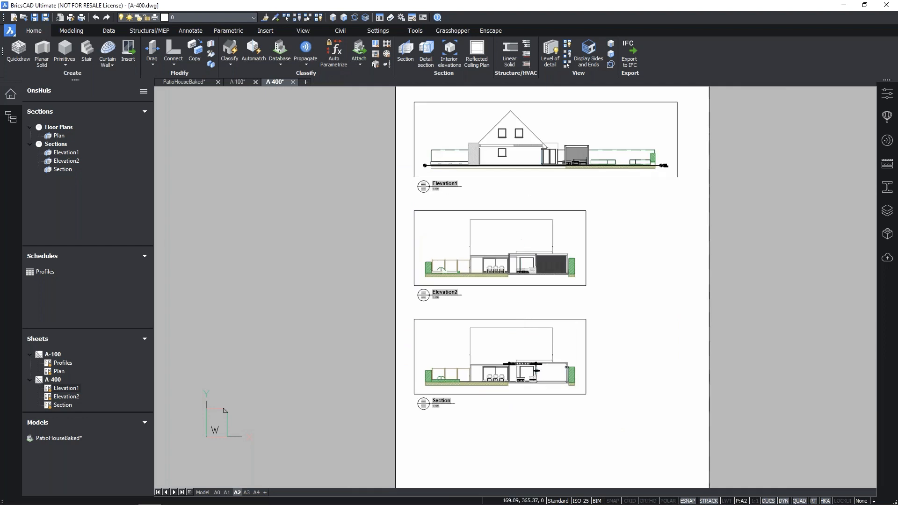
middle_drag(519, 253, 434, 322)
scroll(469, 299, up, 2)
scroll(476, 304, down, 1)
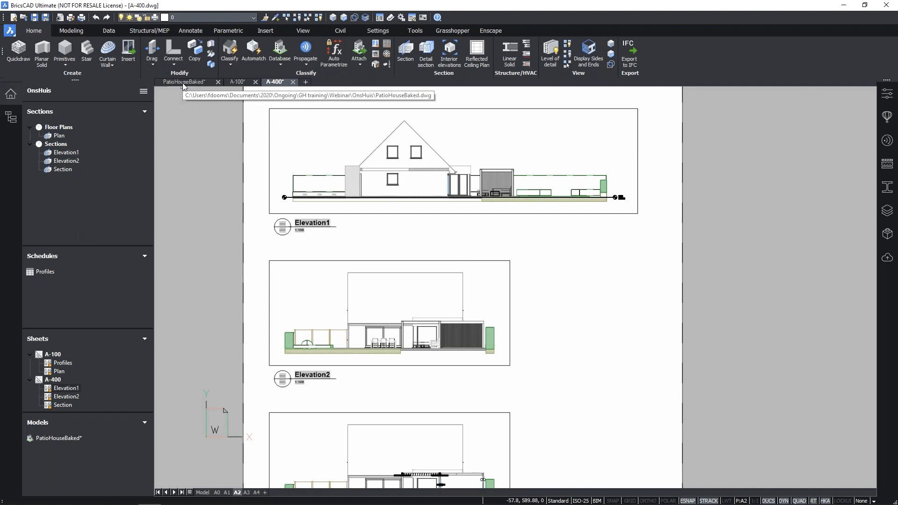
Step: Return to sheet A-100 and bring up the Profiles schedule below the plan
click(238, 82)
scroll(400, 226, down, 3)
mouse_move(474, 347)
middle_down()
mouse_move(441, 226)
mouse_move(406, 156)
middle_up()
mouse_move(432, 403)
middle_down()
mouse_move(401, 328)
mouse_move(411, 310)
middle_up()
scroll(402, 328, up, 2)
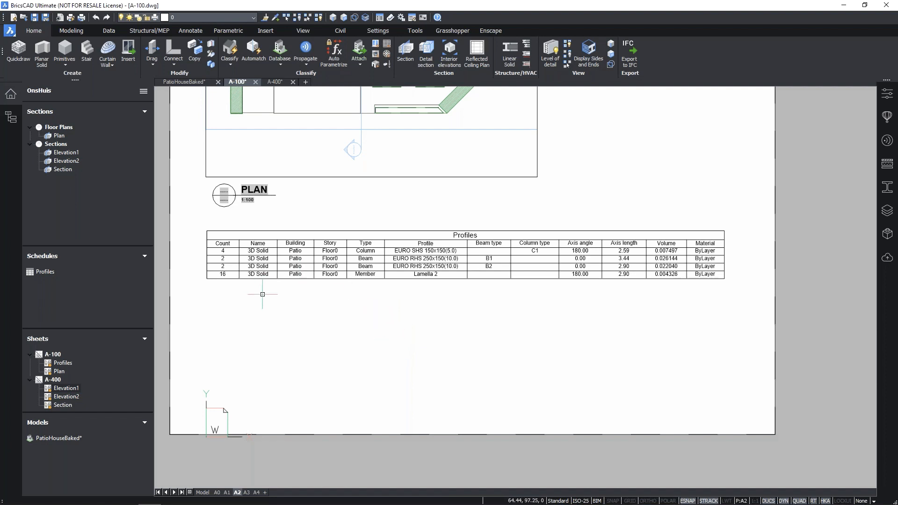
scroll(257, 285, up, 2)
middle_drag(268, 290, 240, 285)
scroll(240, 285, down, 2)
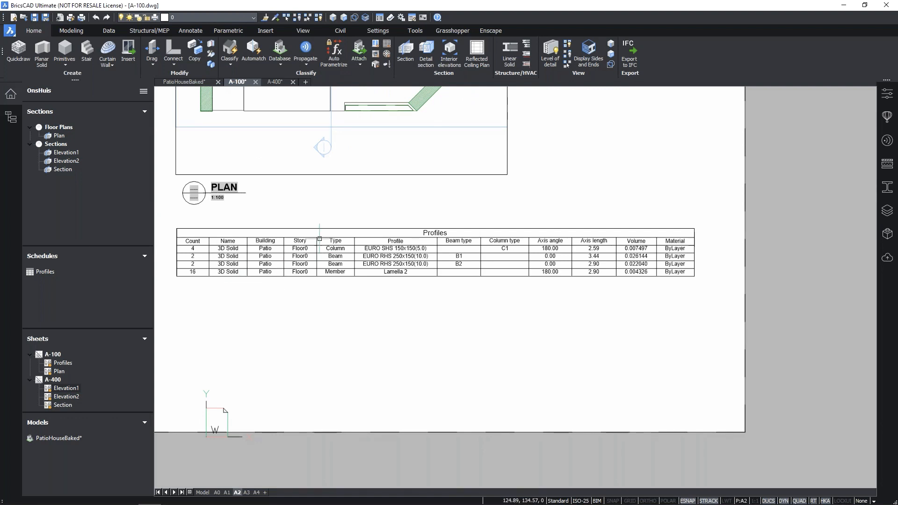
Step: Read the Profiles schedule's type, profile, axis, volume, material and count columns, and review the whole A-100 sheet
scroll(641, 256, up, 4)
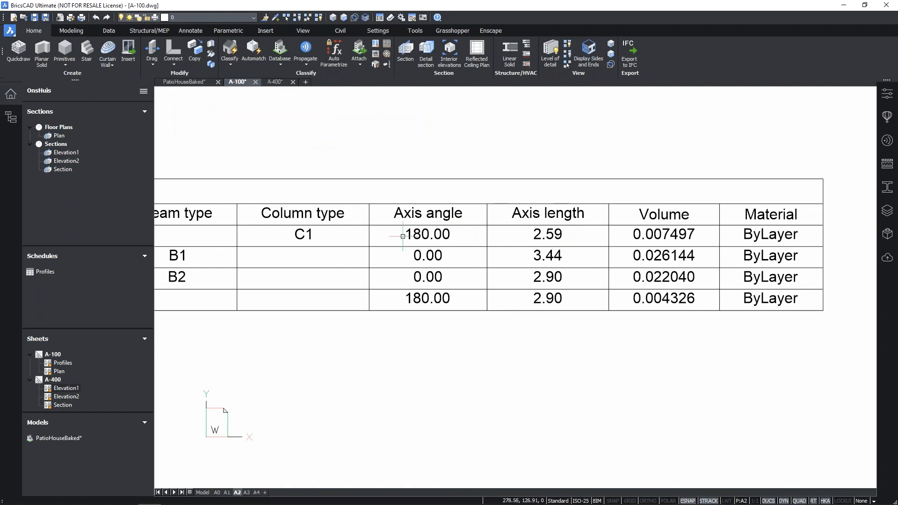
scroll(603, 260, up, 3)
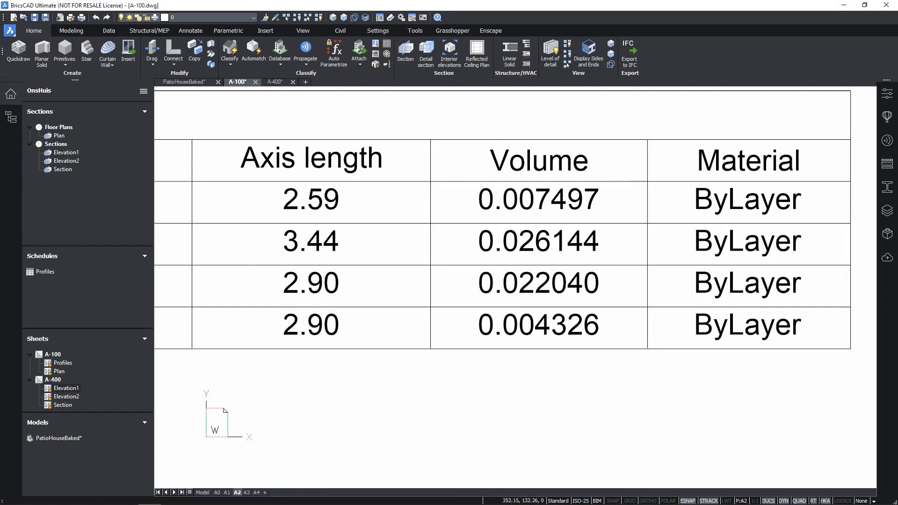
scroll(528, 226, down, 2)
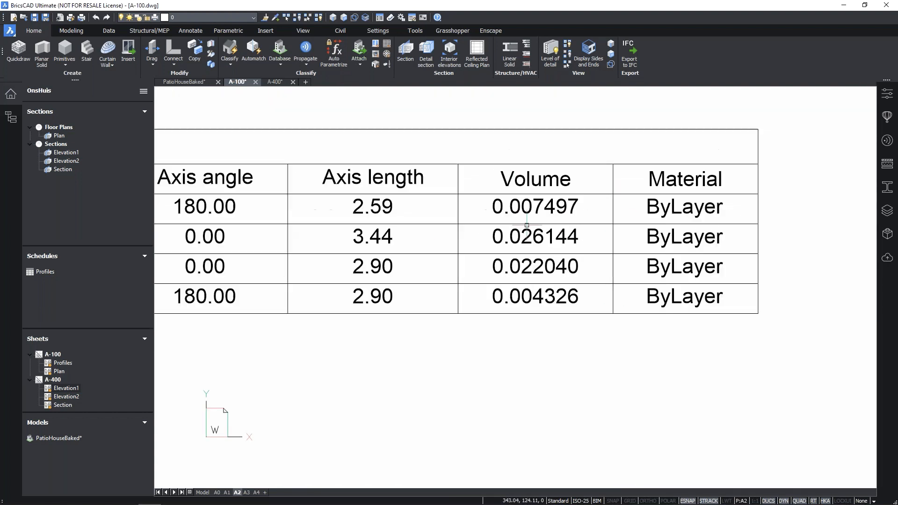
scroll(527, 225, down, 2)
scroll(157, 172, up, 5)
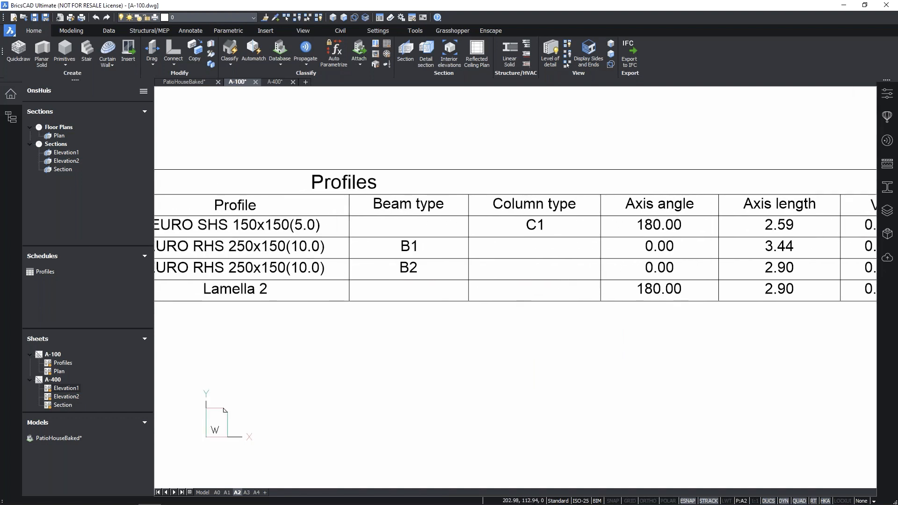
middle_drag(192, 283, 529, 290)
scroll(495, 306, down, 2)
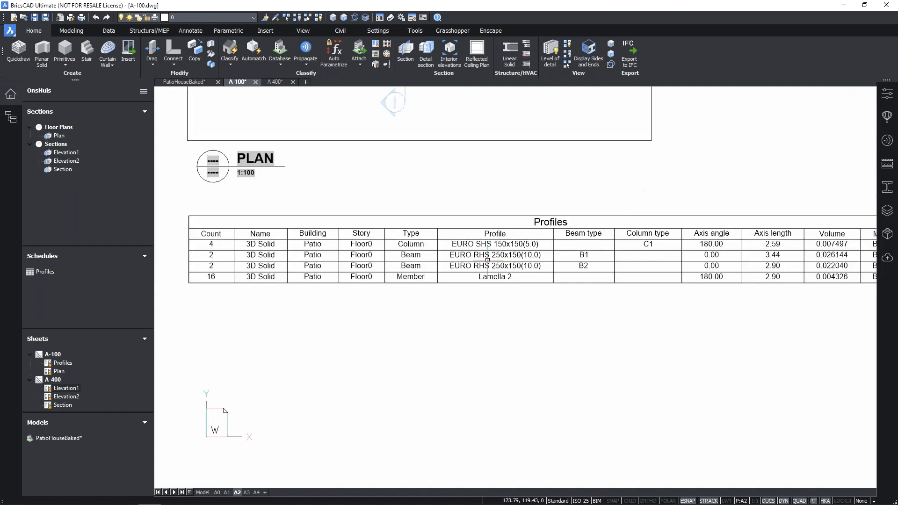
middle_drag(488, 260, 529, 264)
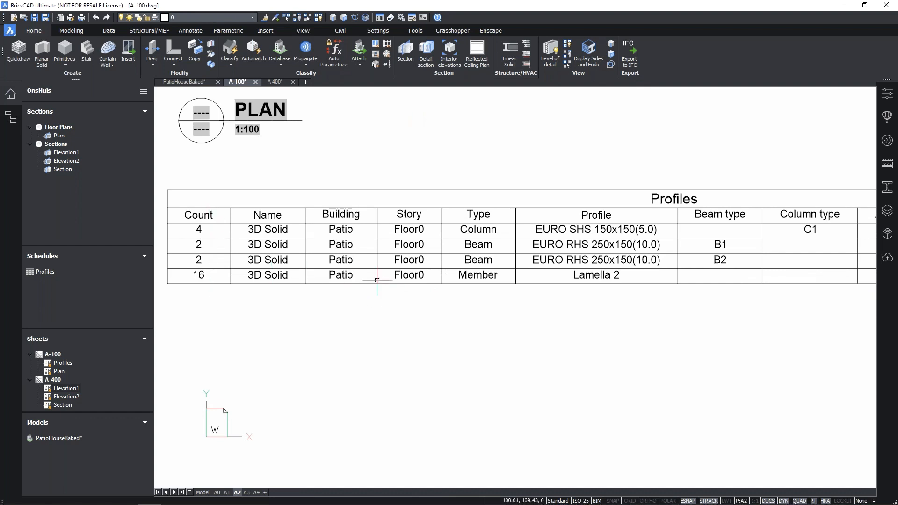
scroll(380, 283, down, 5)
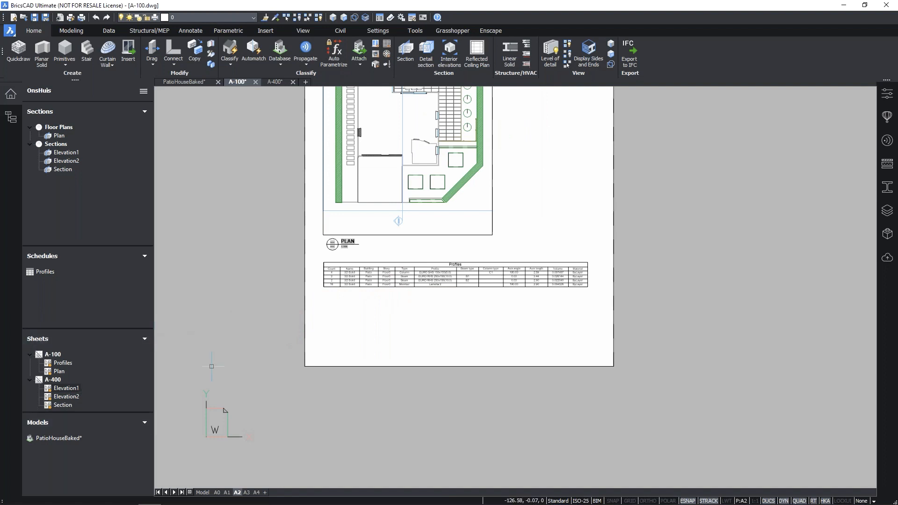
middle_drag(396, 323, 386, 415)
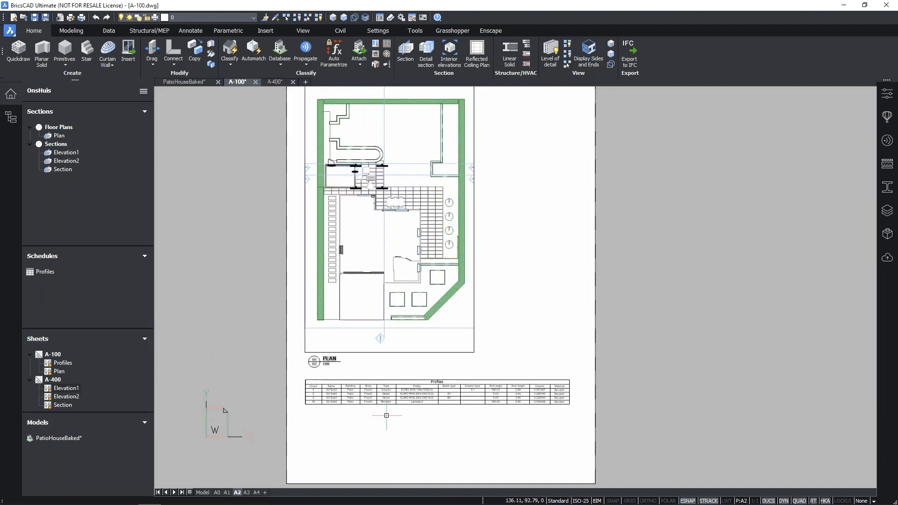